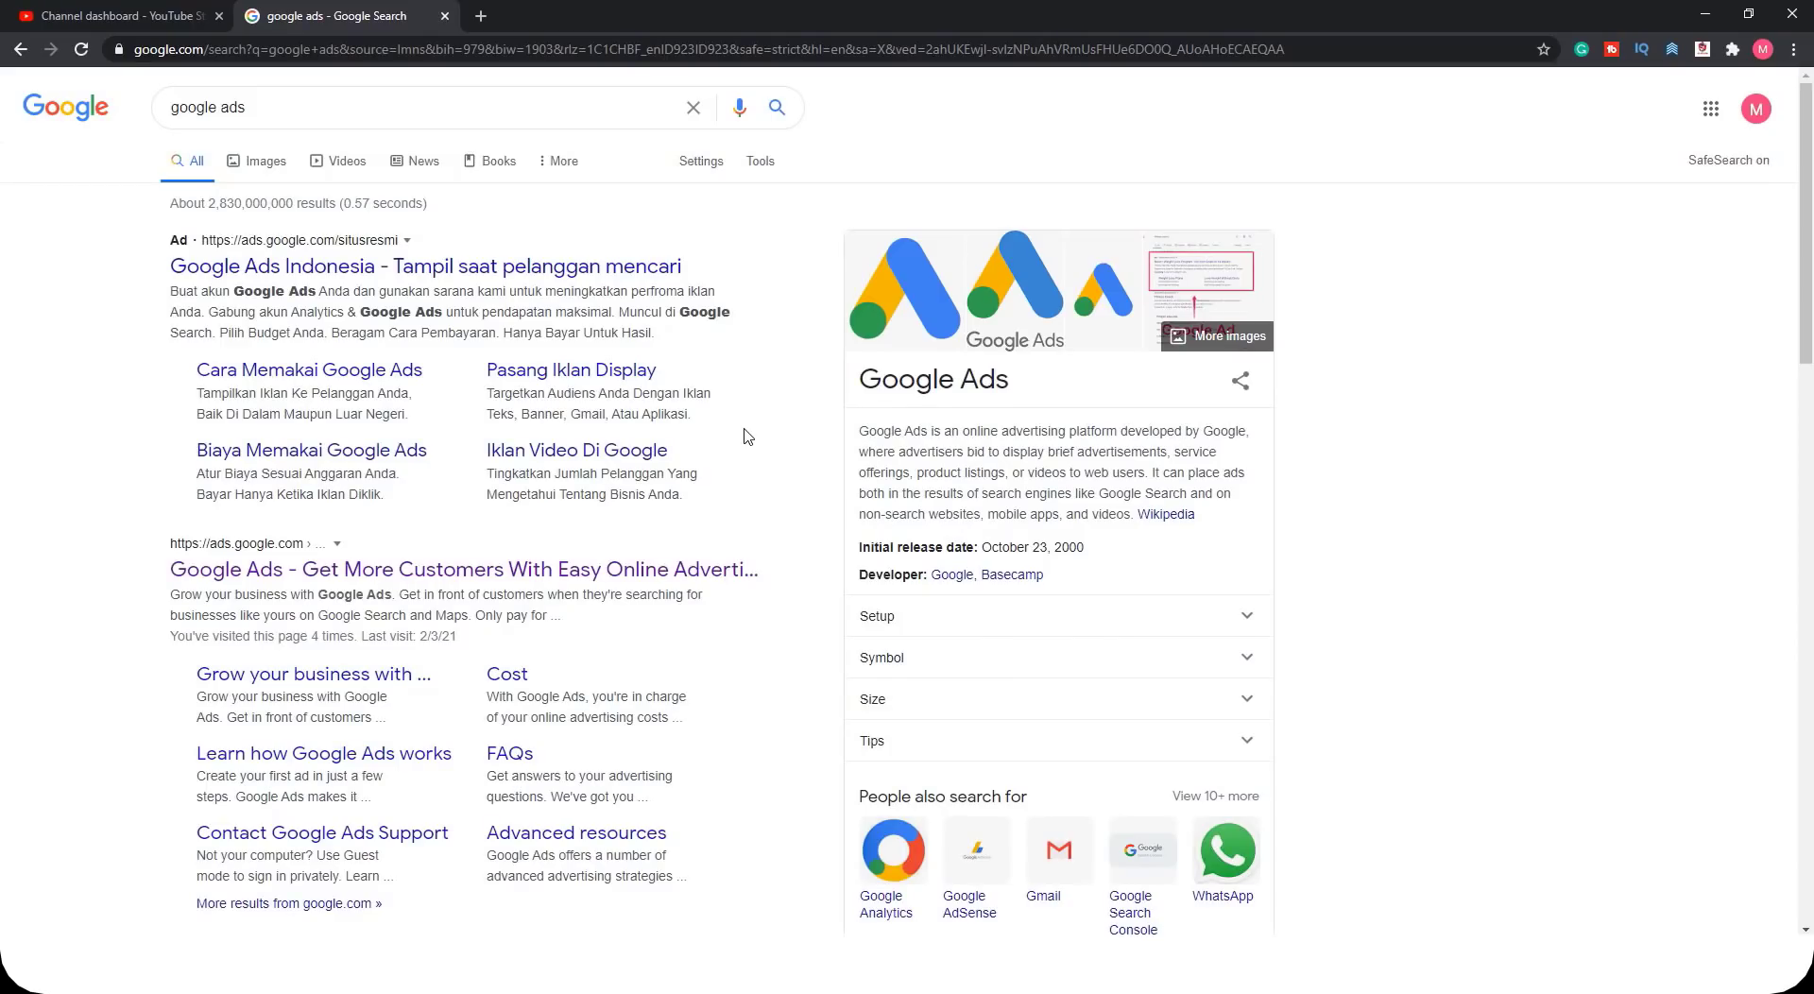
# Go to ads.google.com from the search results and sign in to the Google Ads account.
pyautogui.click(424, 579)
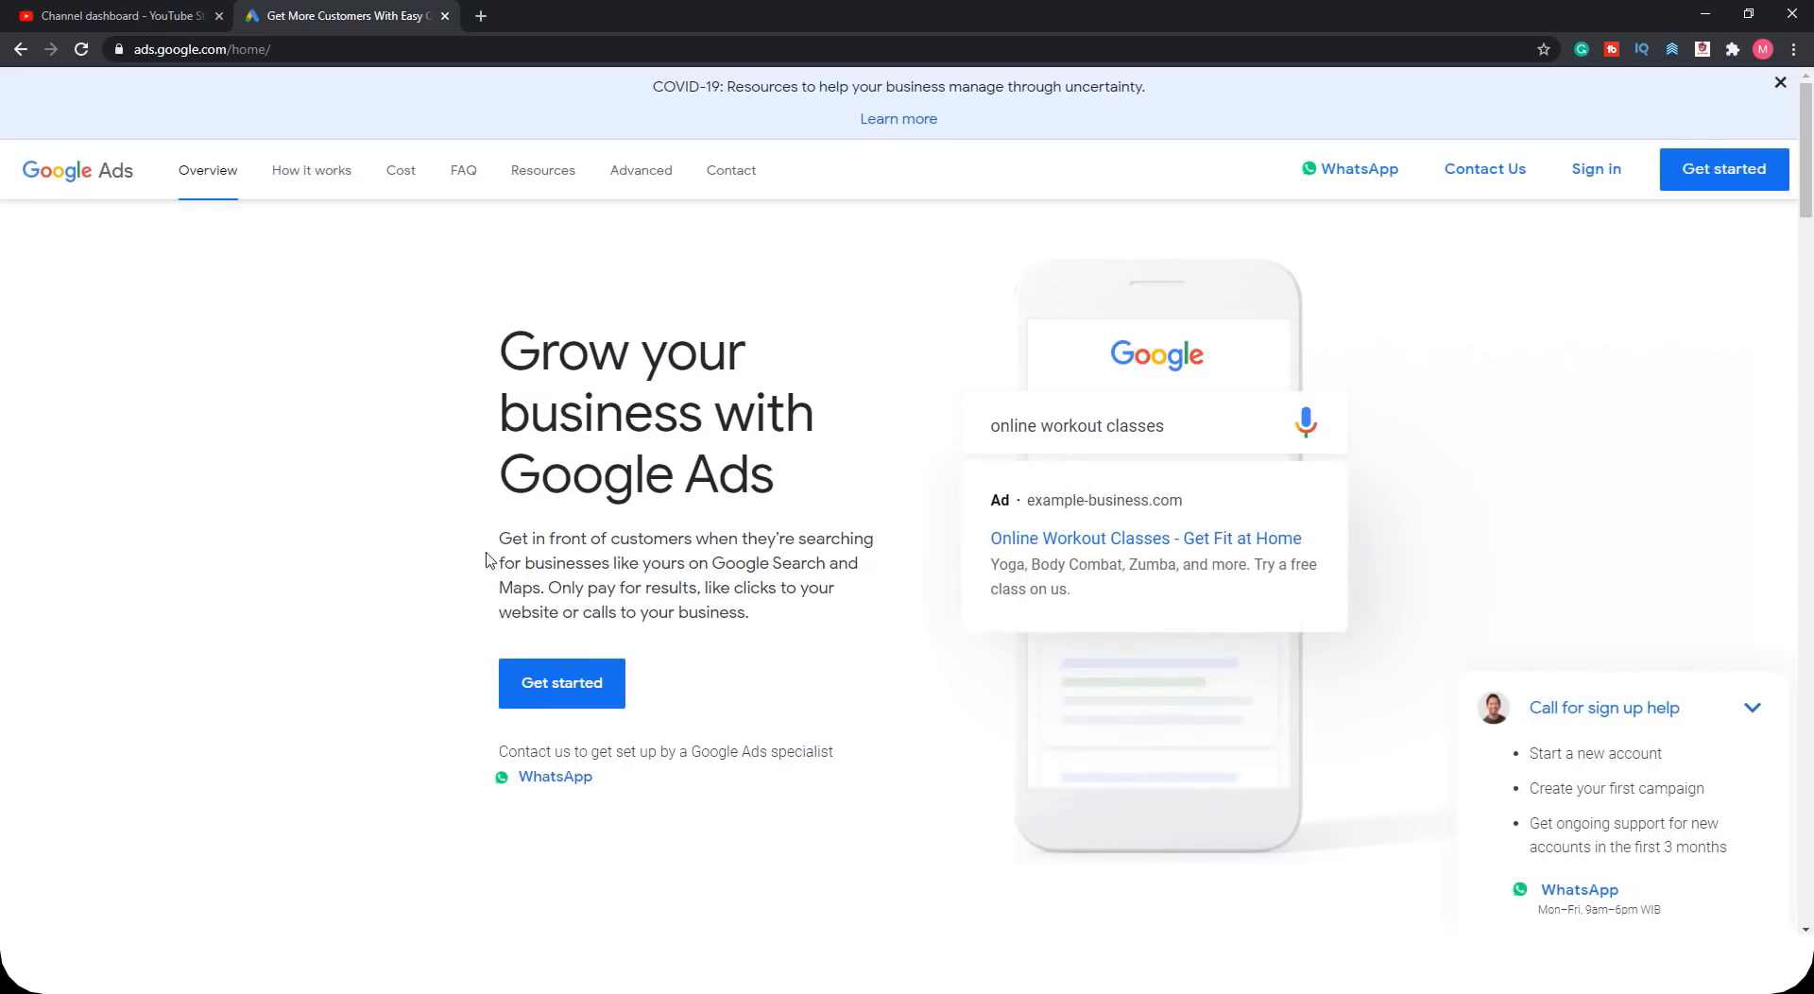
pyautogui.click(1586, 182)
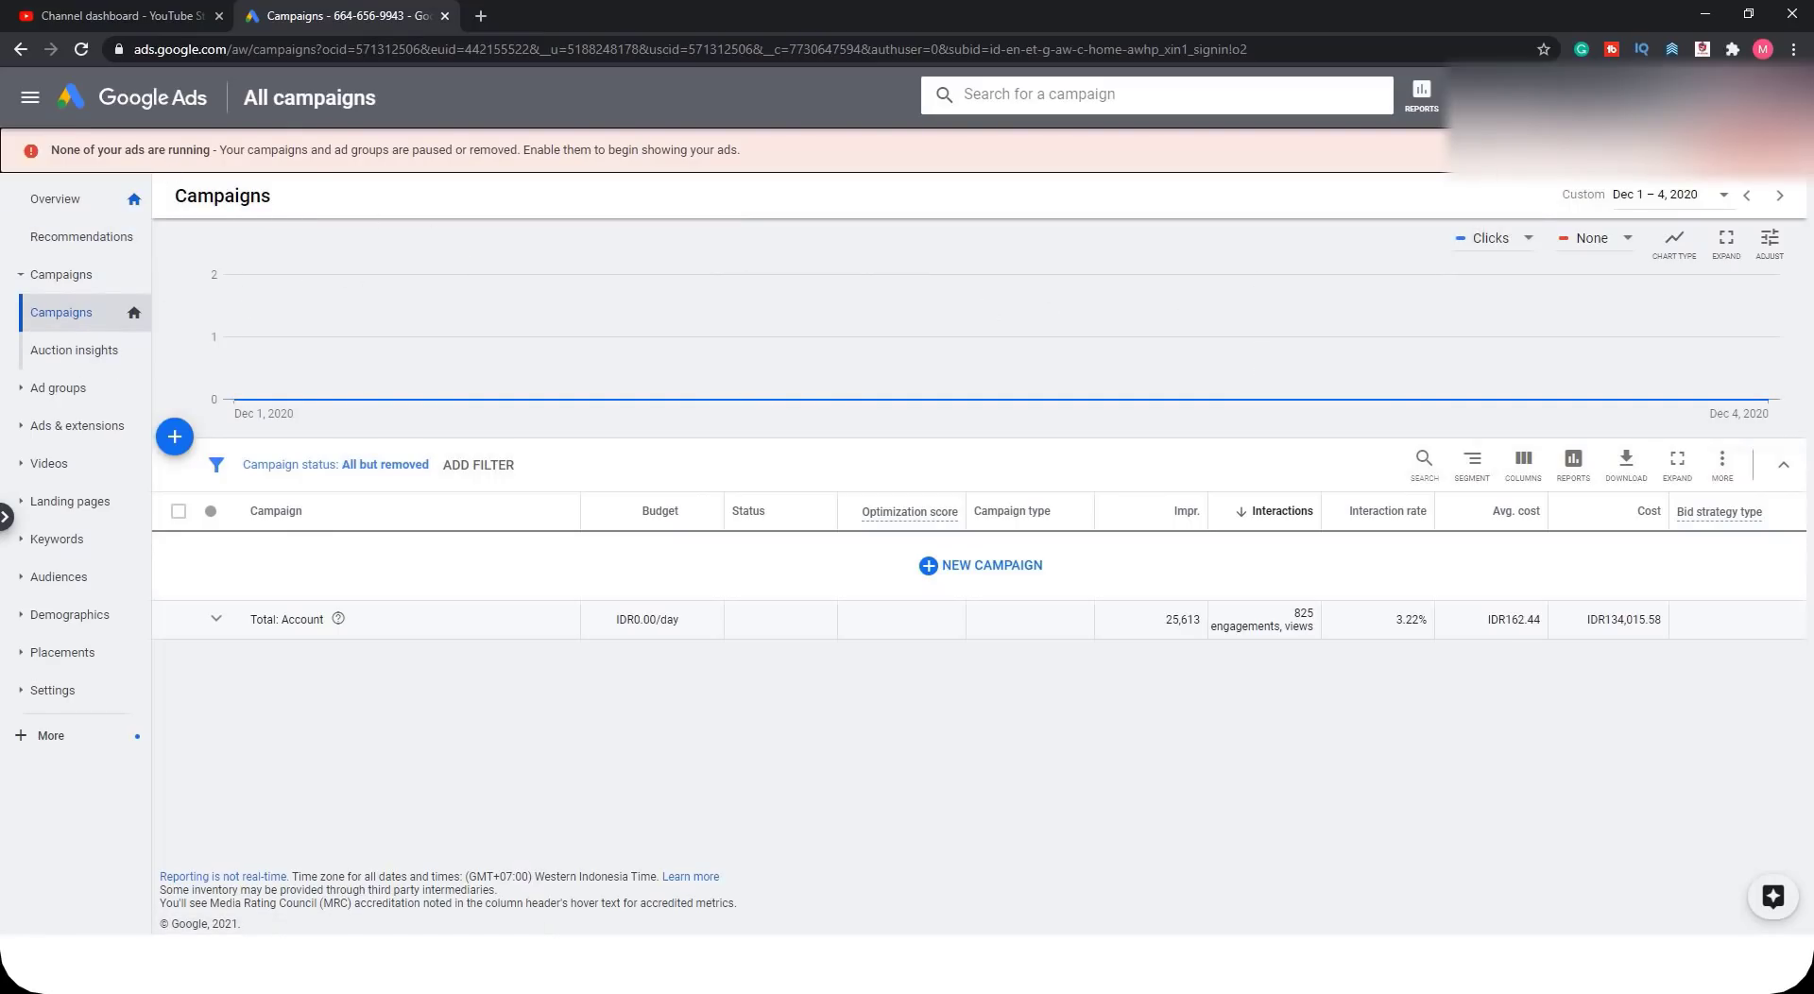
# Start a new campaign from the blue + button on the Campaigns page.
pyautogui.click(31, 97)
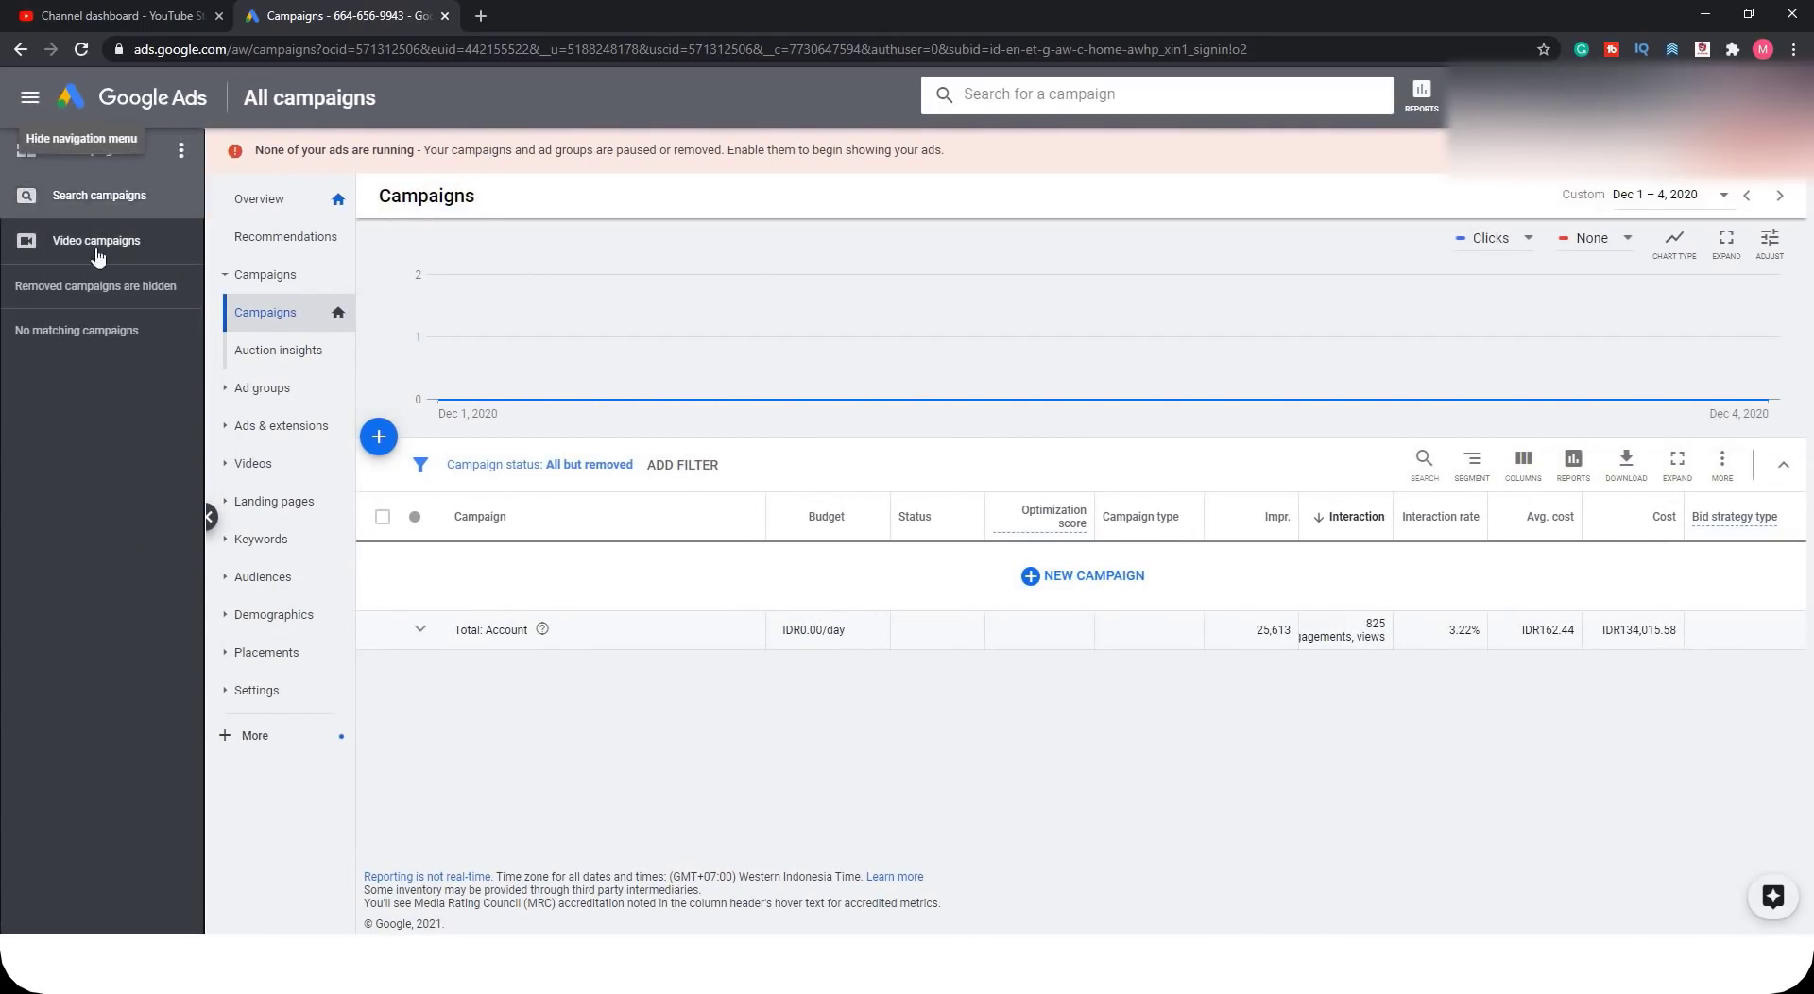
pyautogui.click(59, 243)
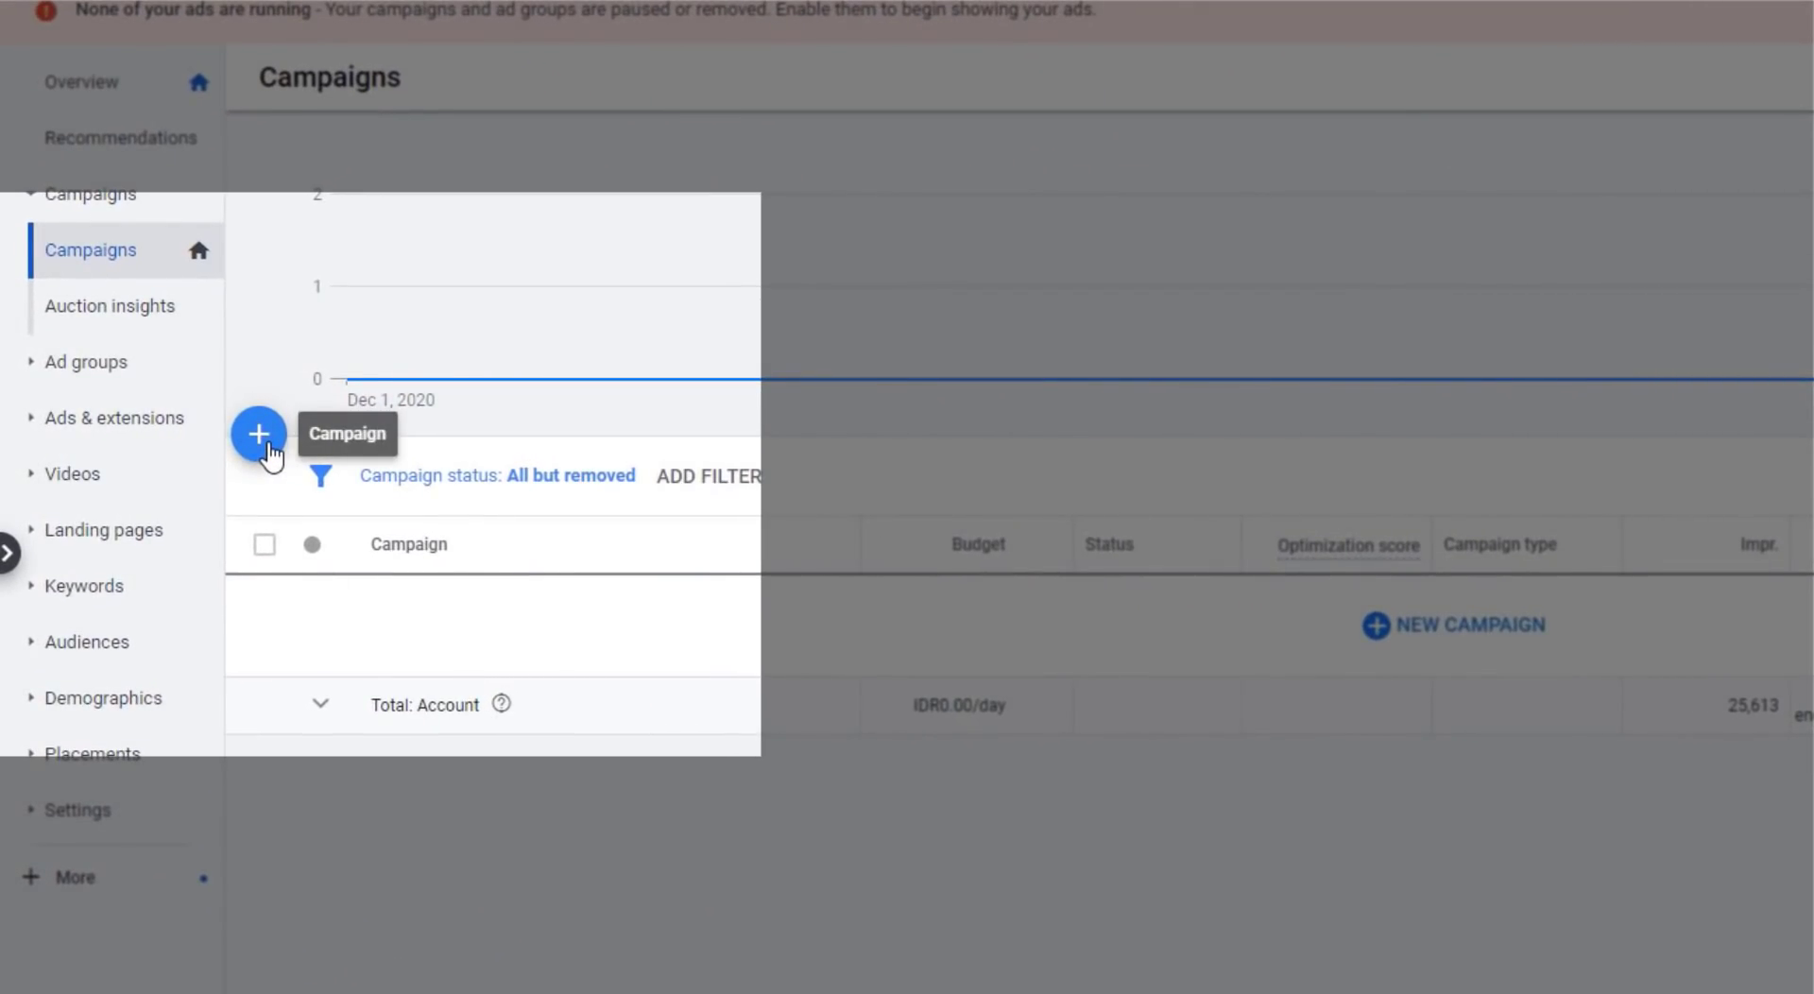
pyautogui.click(259, 434)
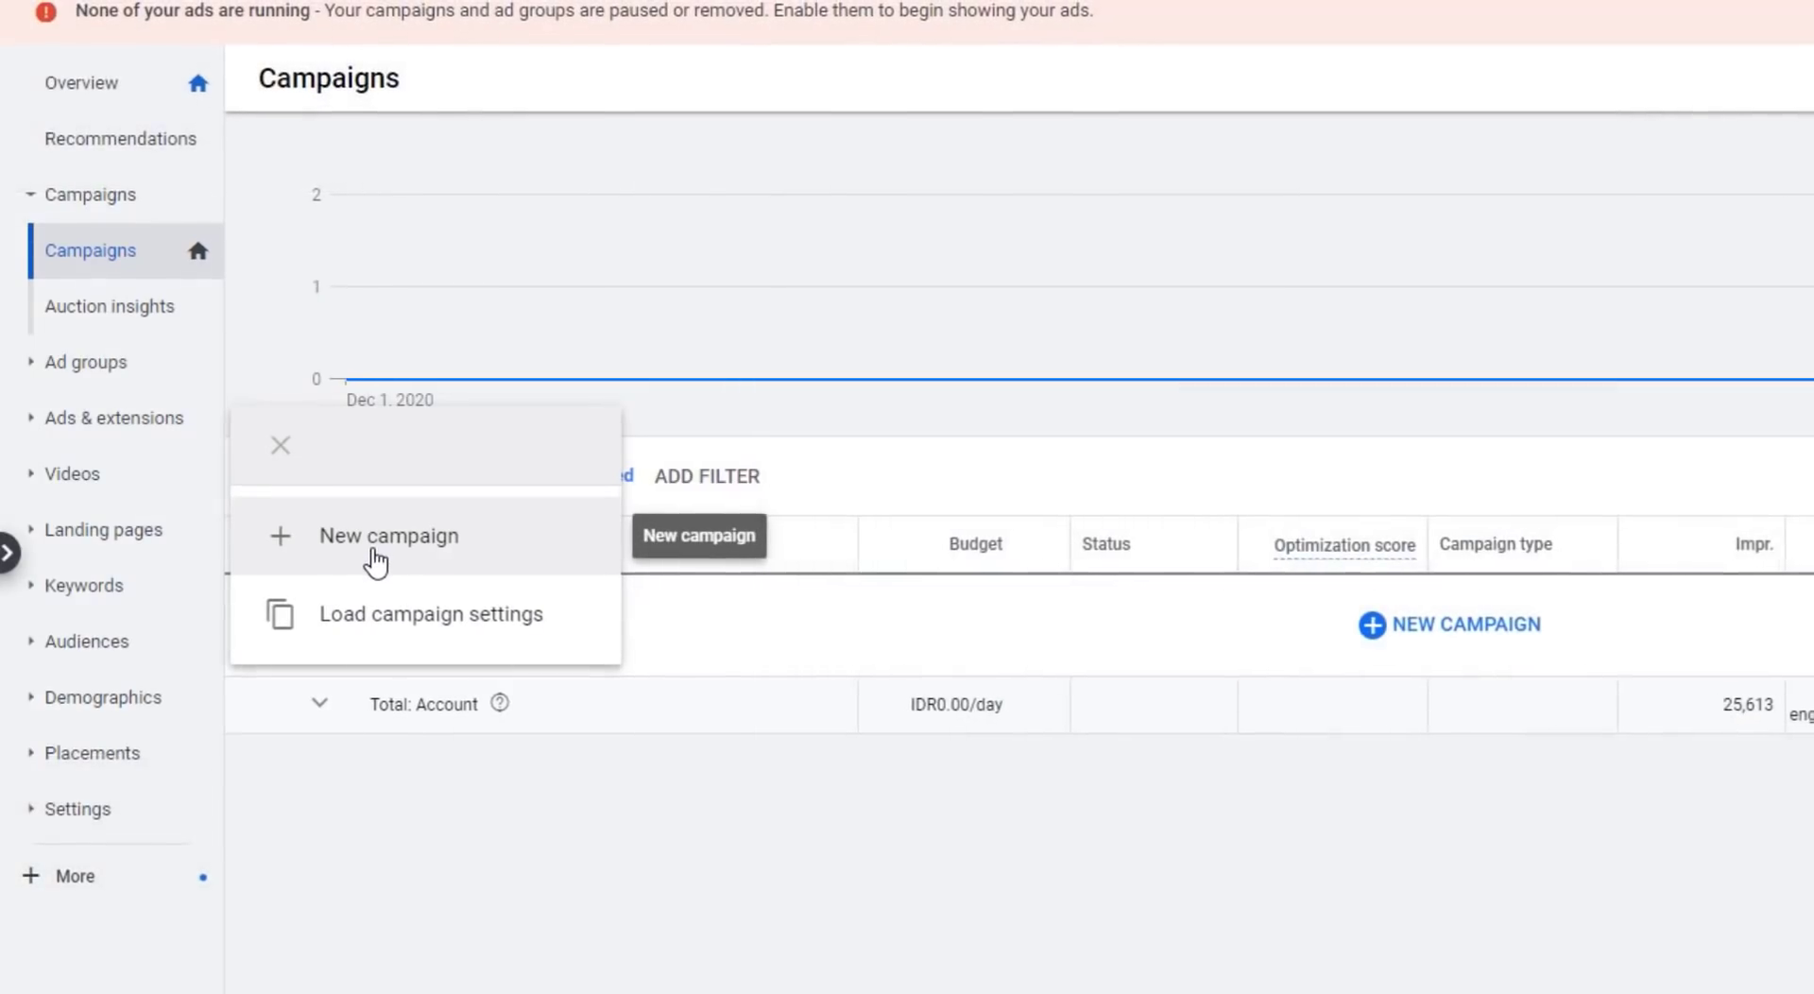
pyautogui.click(377, 557)
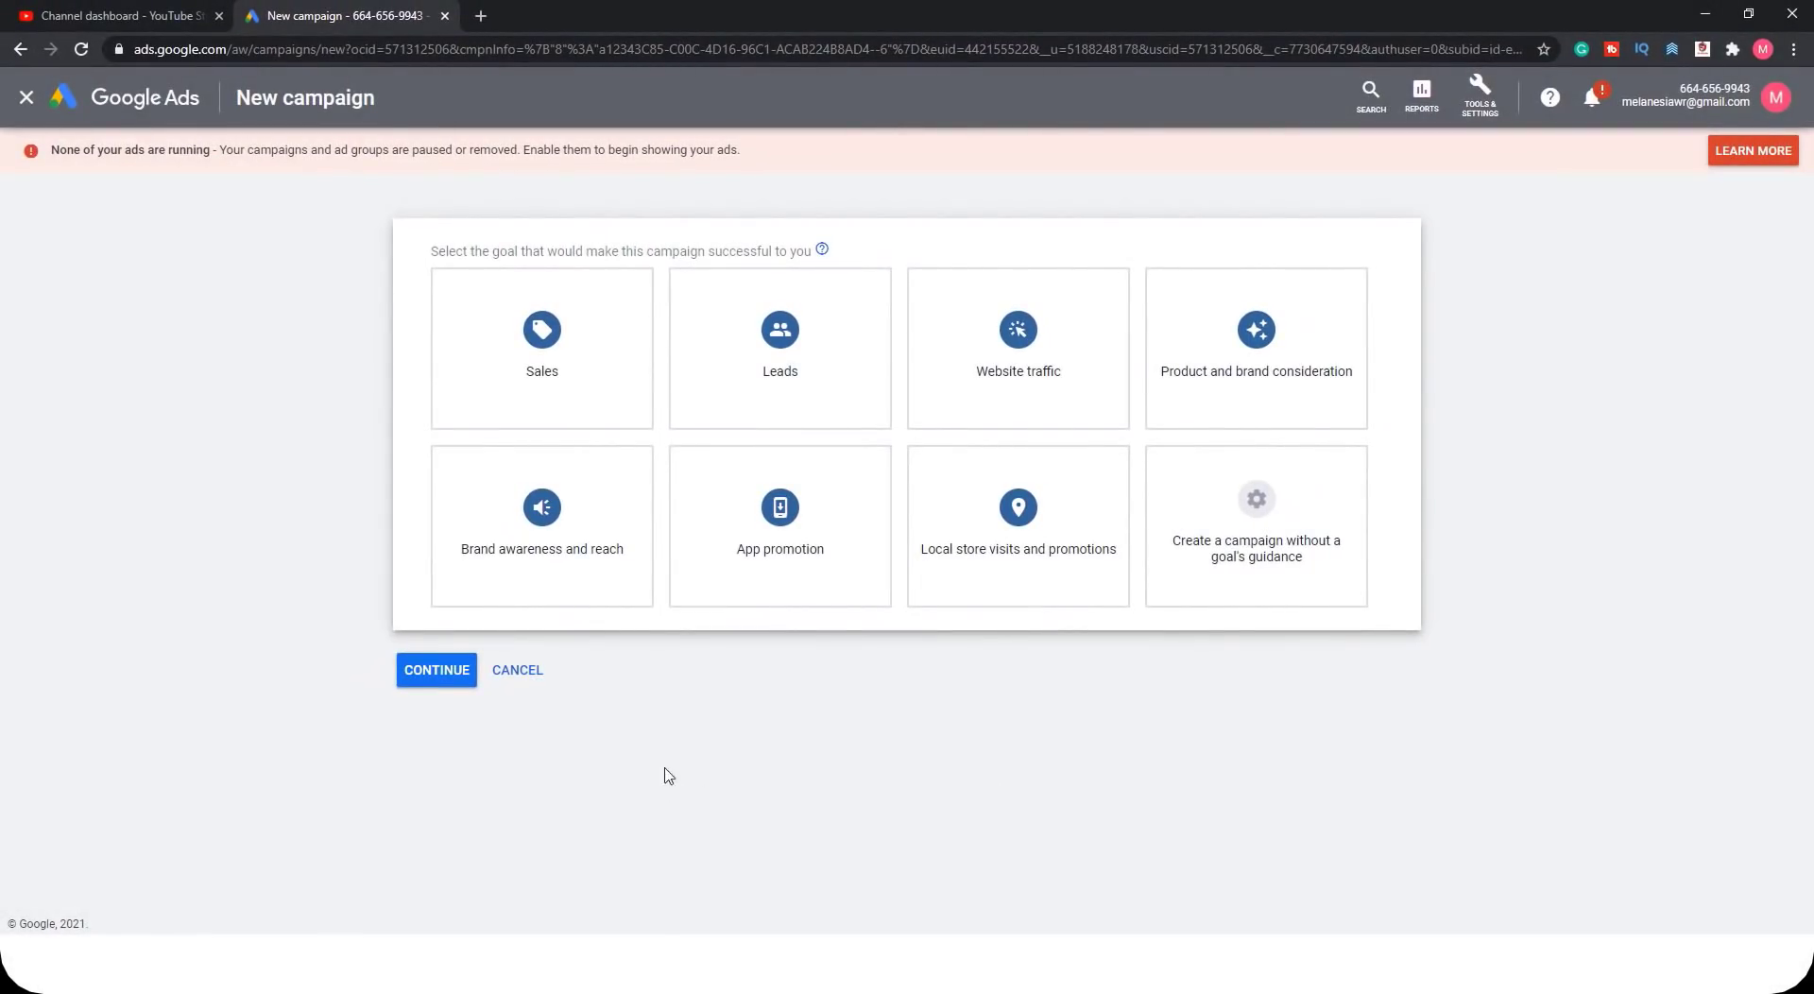
# Choose Brand awareness and reach as the goal and Video as the campaign type.
pyautogui.click(555, 554)
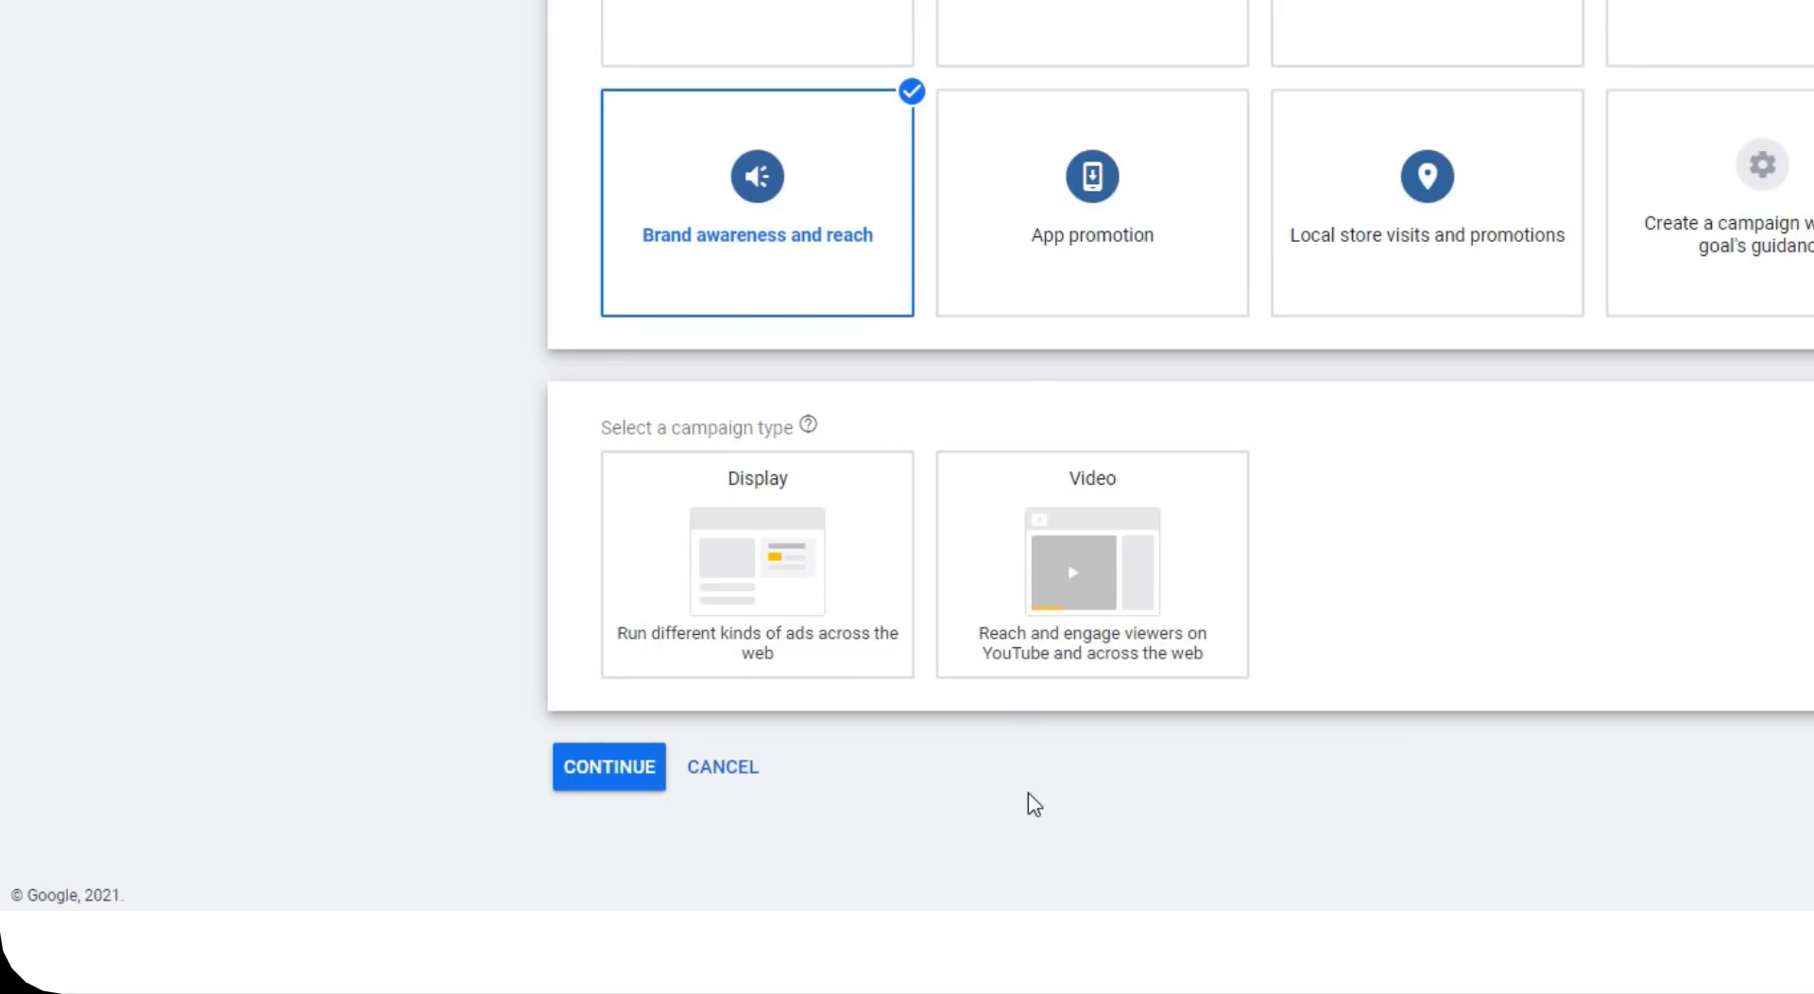
pyautogui.moveTo(834, 632)
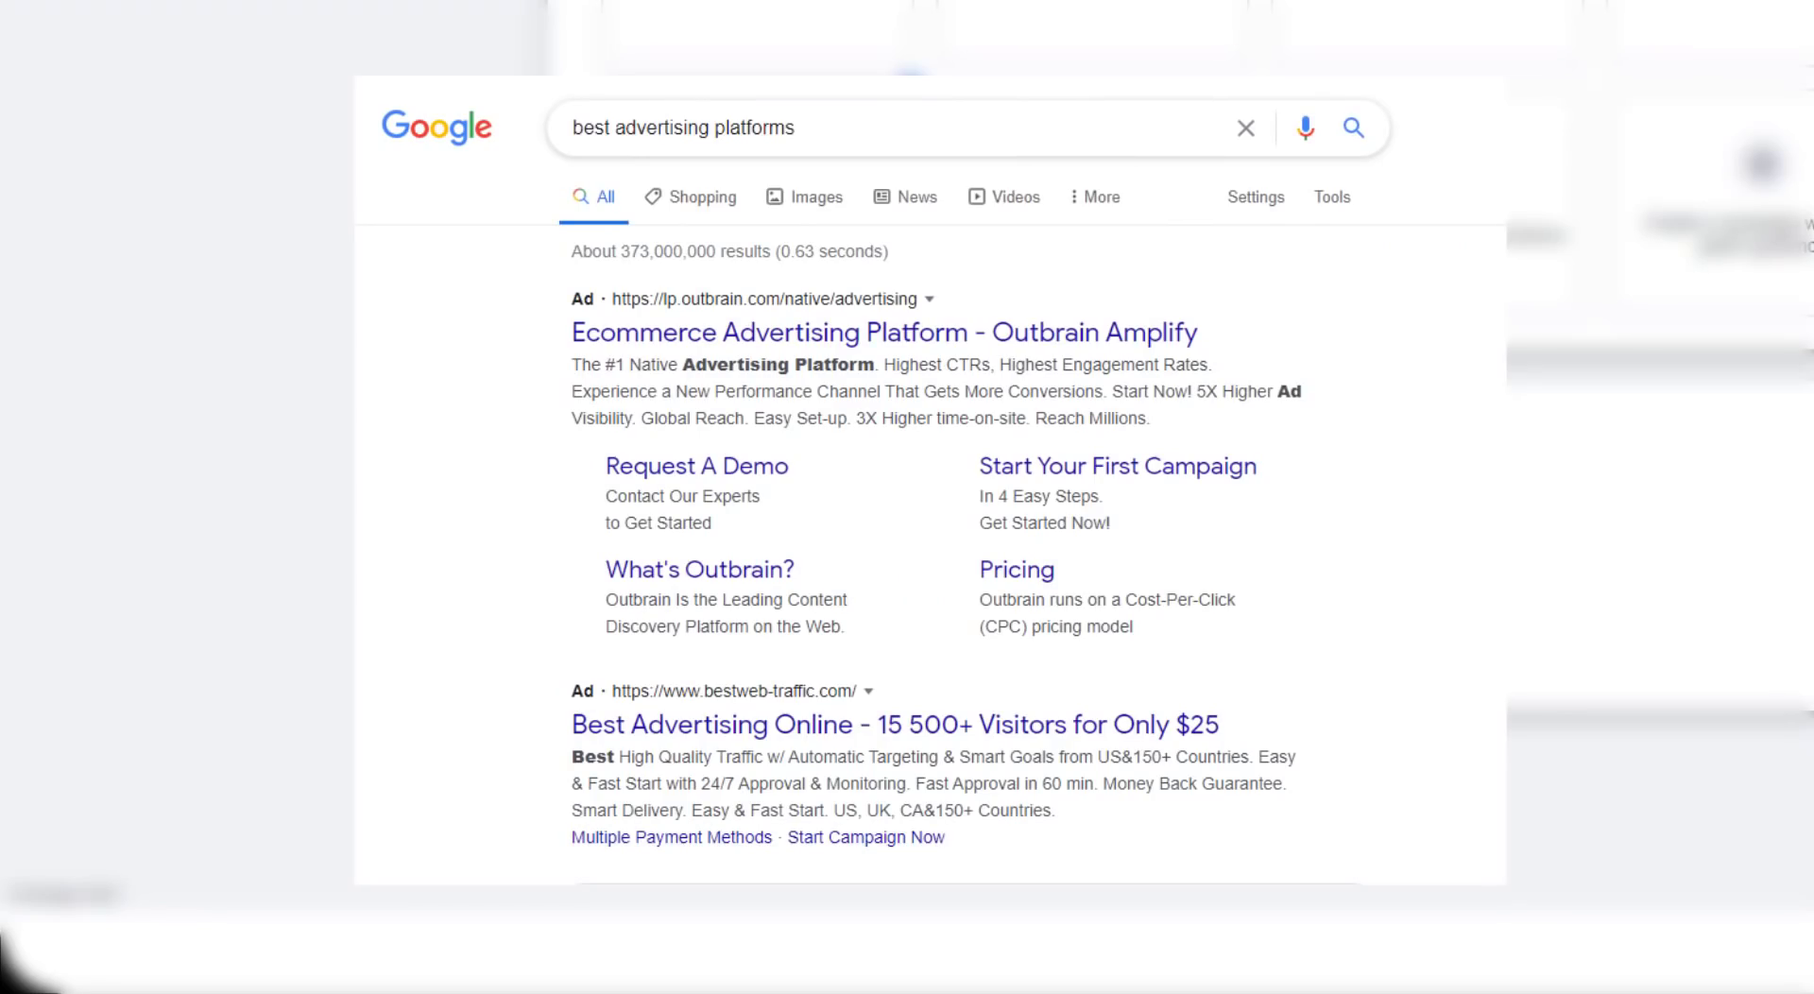
pyautogui.moveTo(1111, 612)
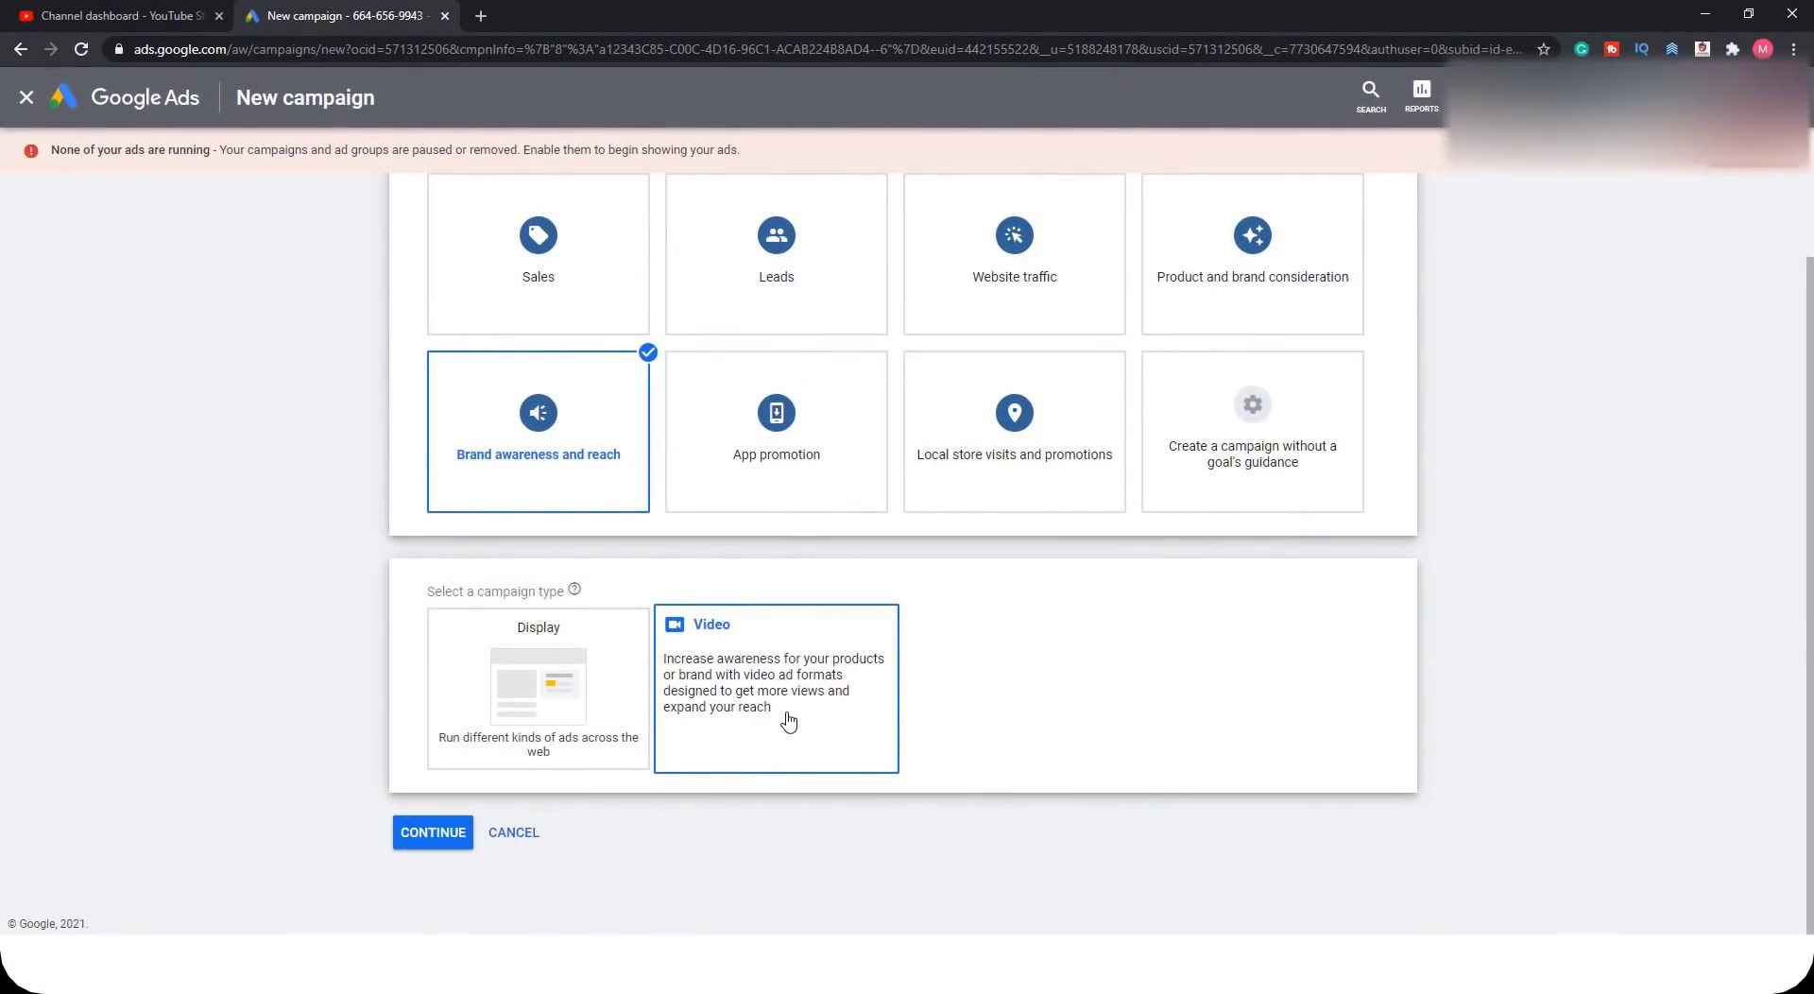
pyautogui.click(789, 721)
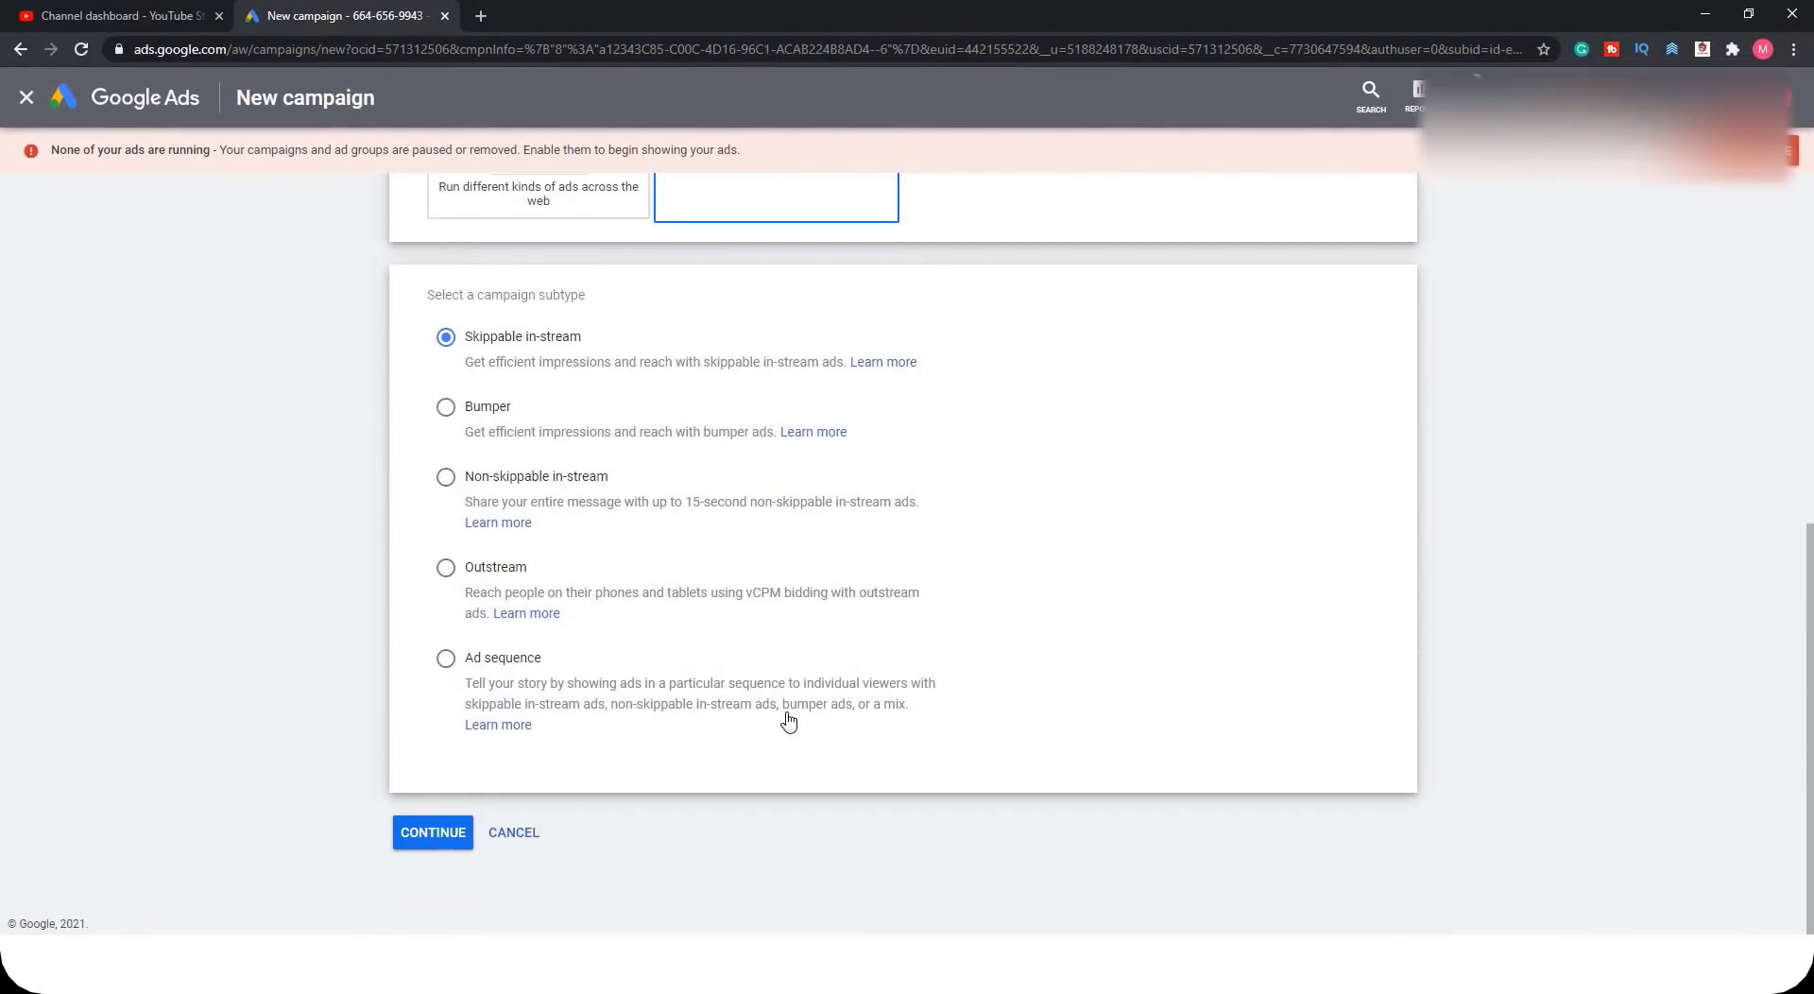
# Continue with Skippable in-stream as the video campaign subtype.
pyautogui.scroll(1, 772, 726)
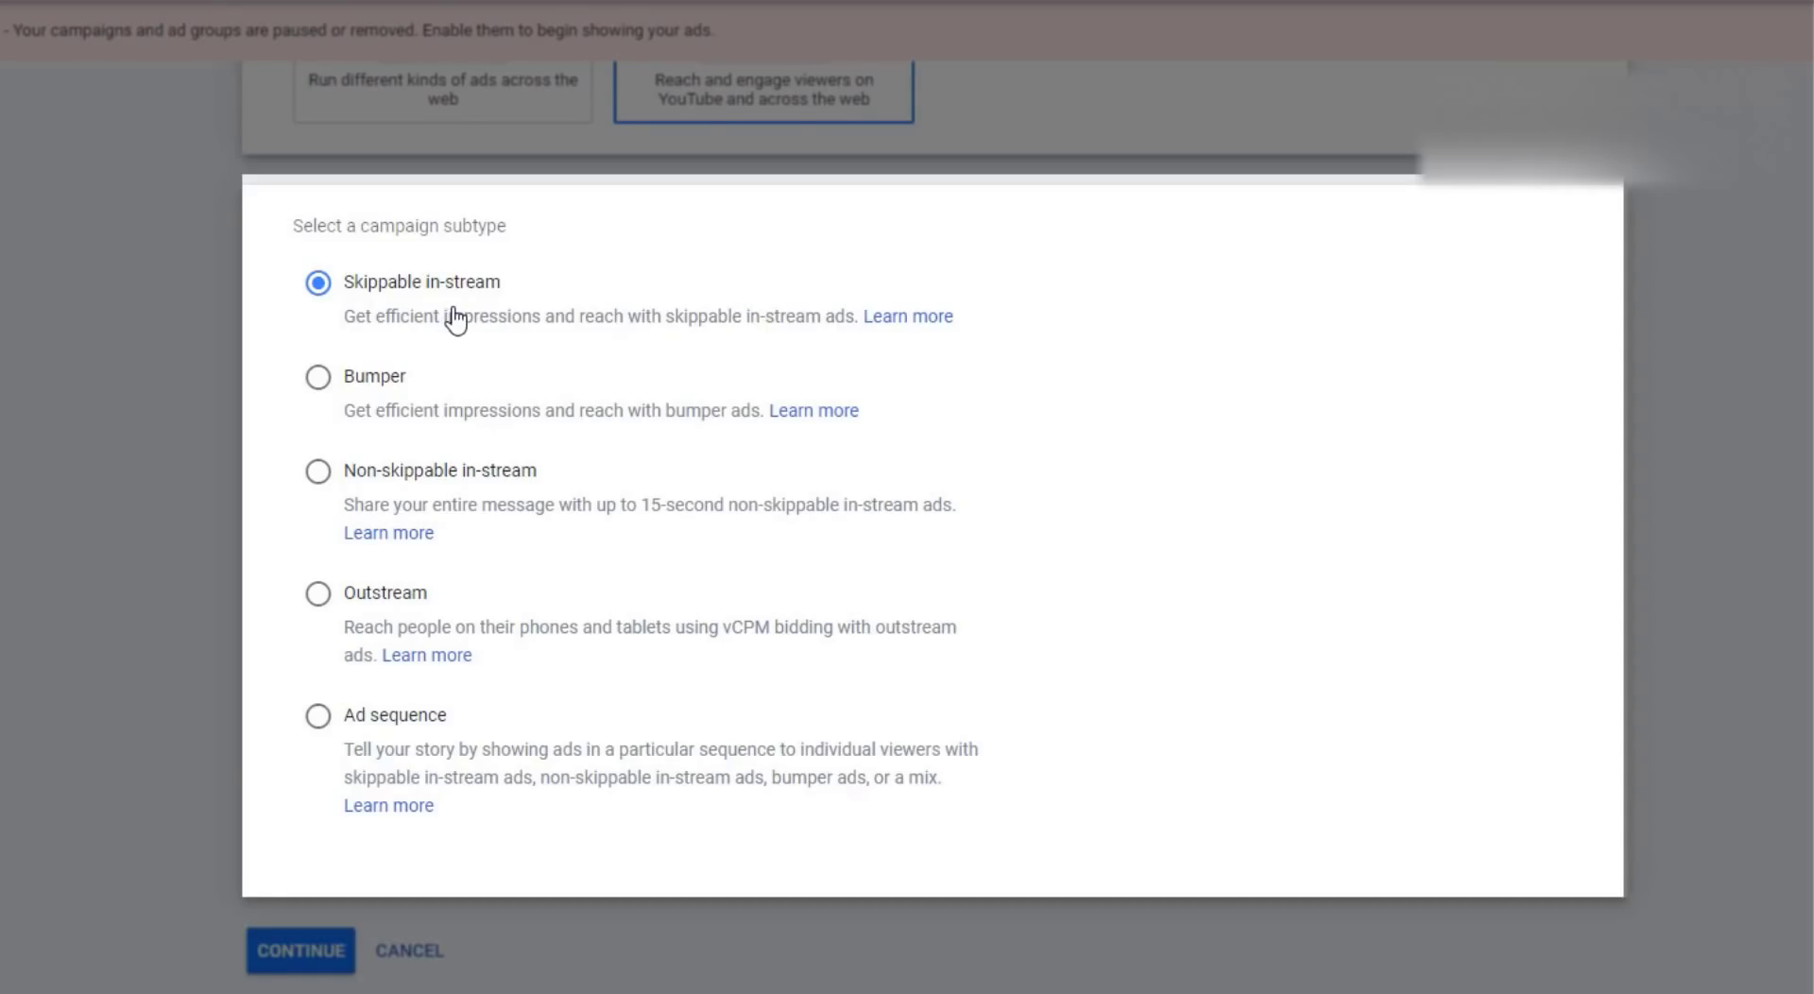
pyautogui.click(302, 951)
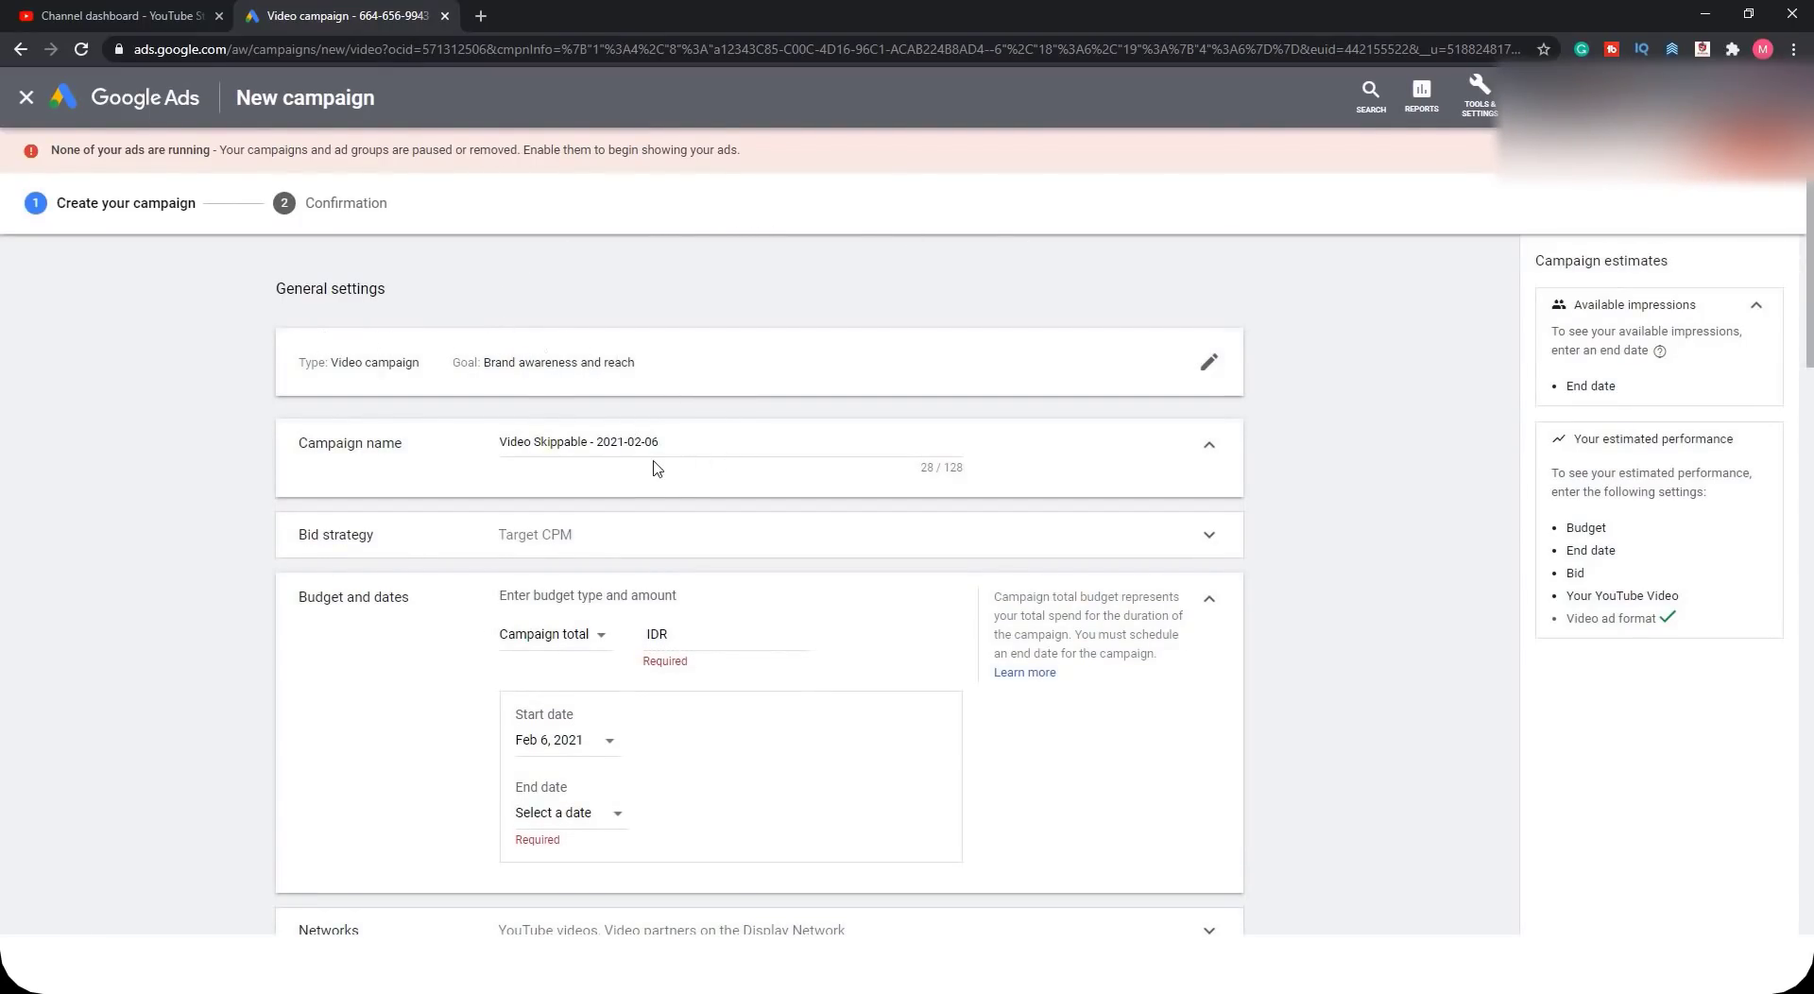
# Rename the campaign 'melanesia digital advertisement' and expand the Target CPM bid strategy details.
pyautogui.moveTo(680, 441); pyautogui.dragTo(506, 452)
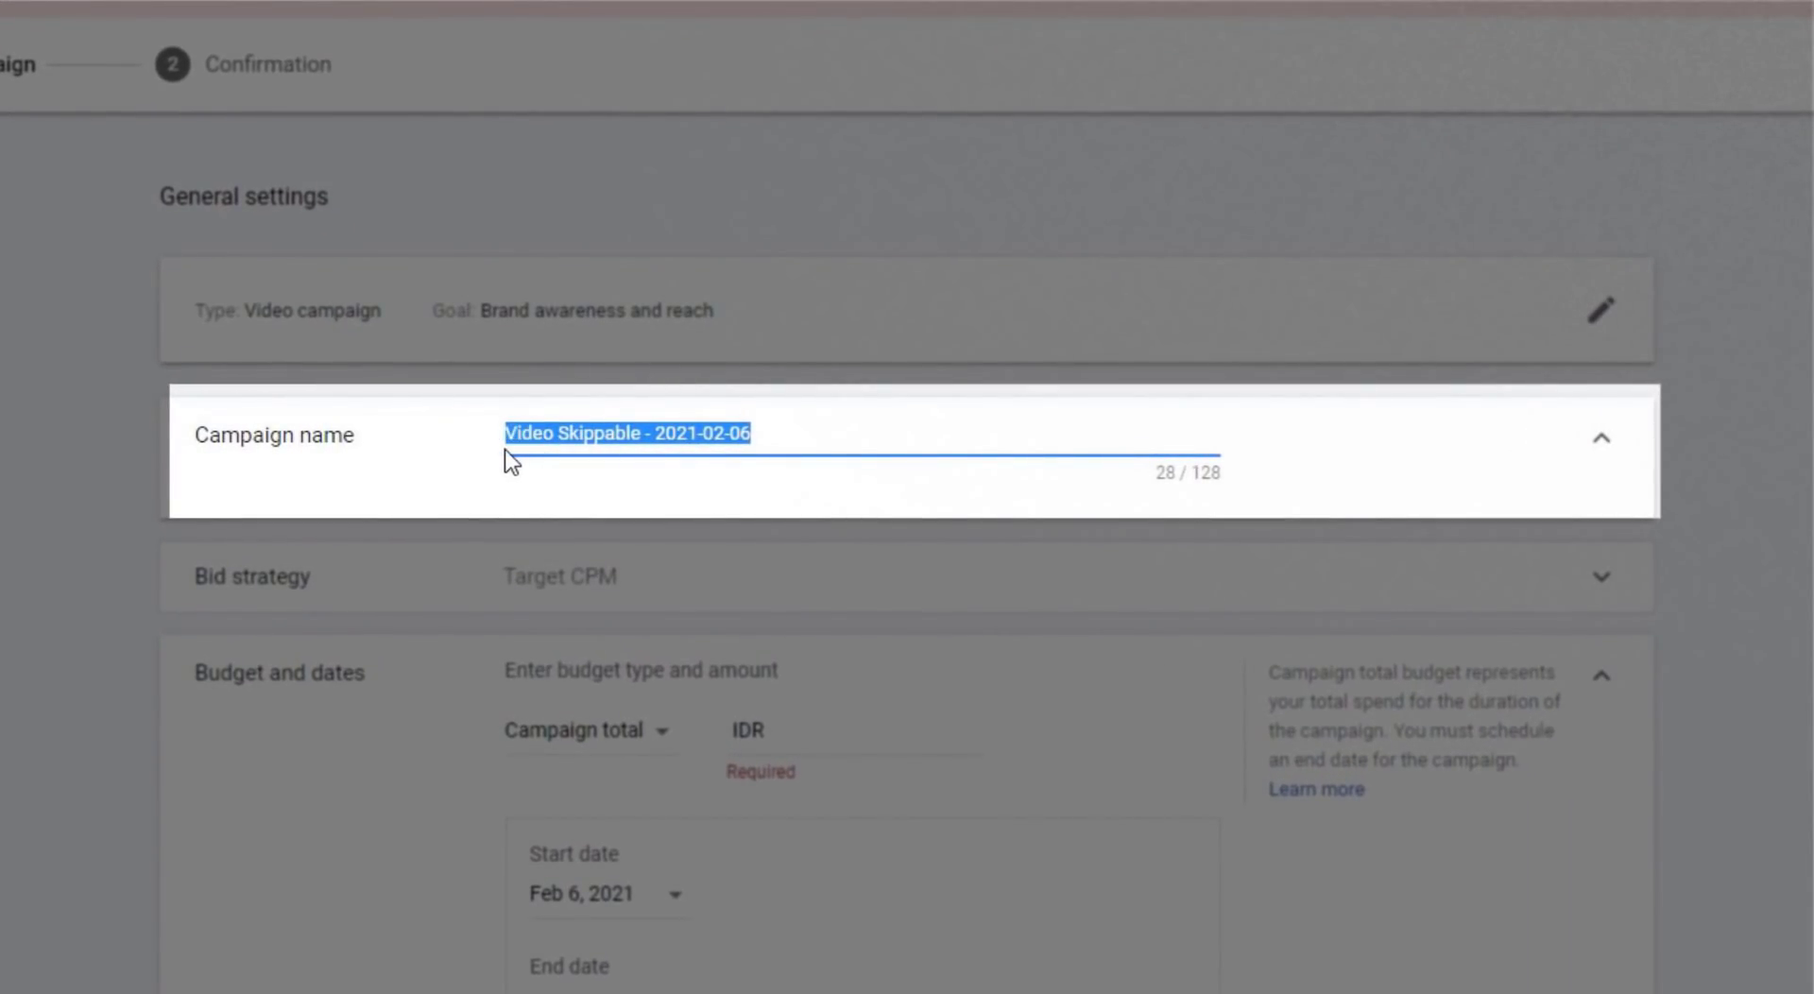
pyautogui.write('melanesia digital advertisement')
pyautogui.click(681, 599)
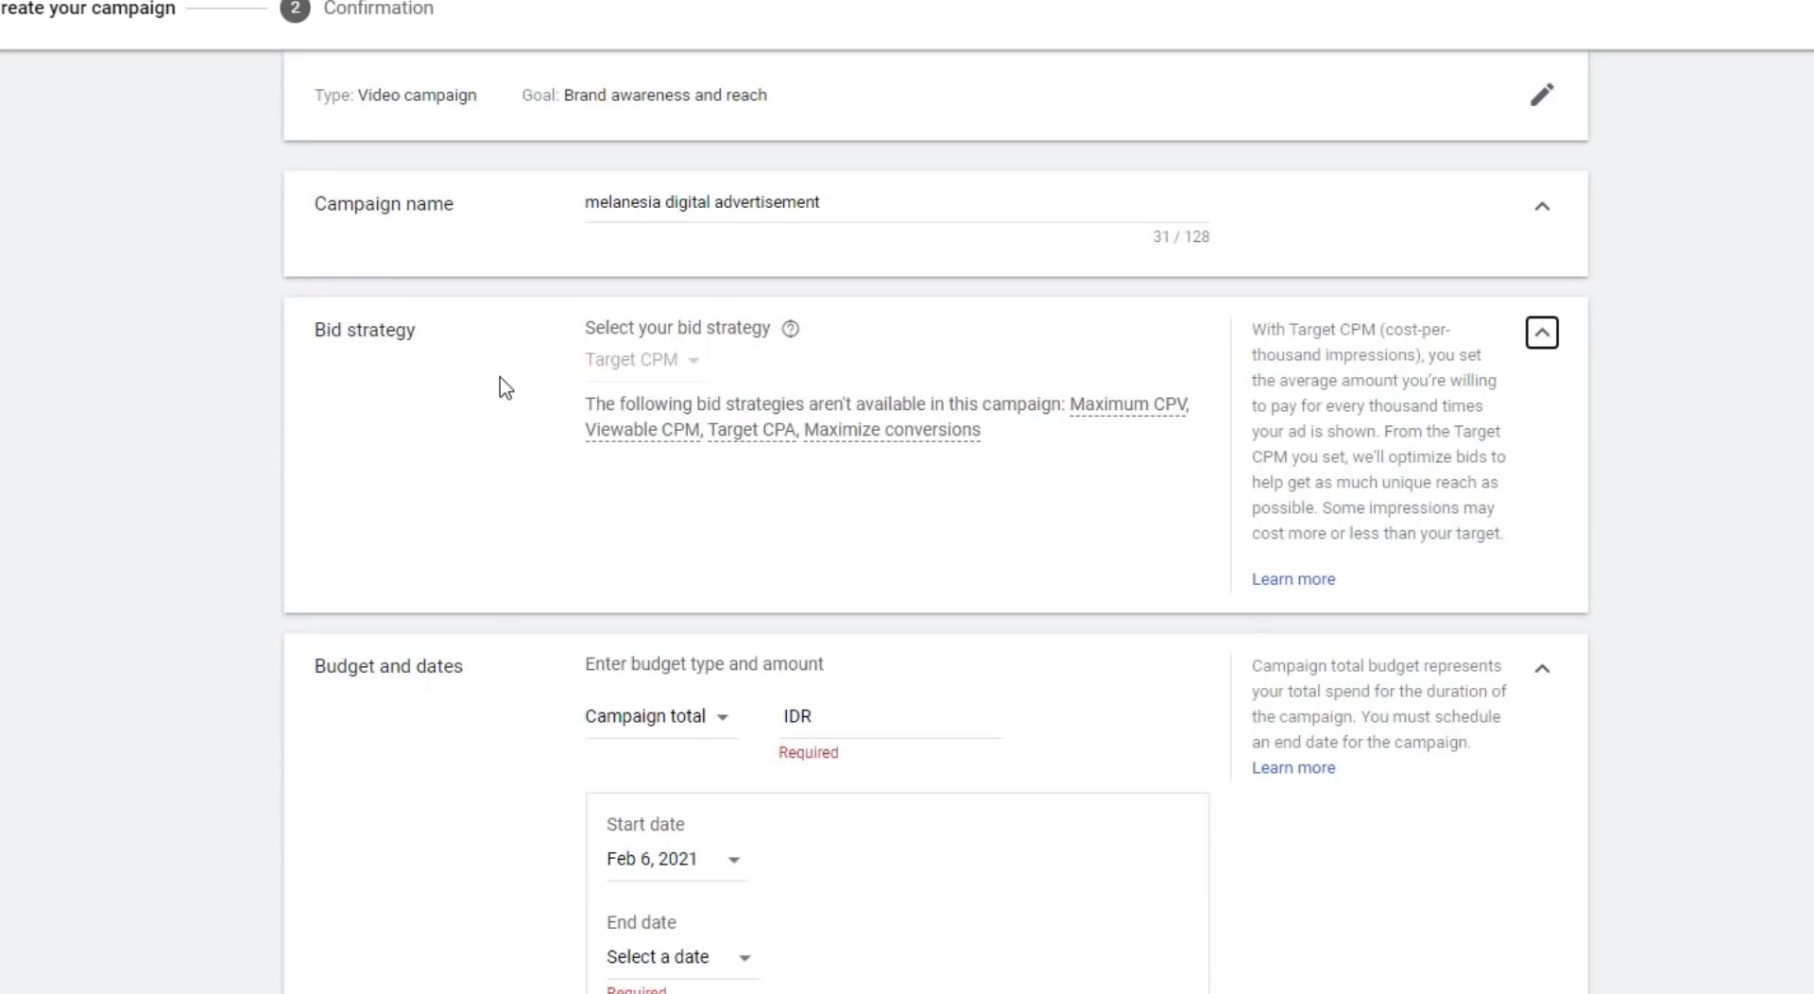
pyautogui.scroll(-1, 501, 382)
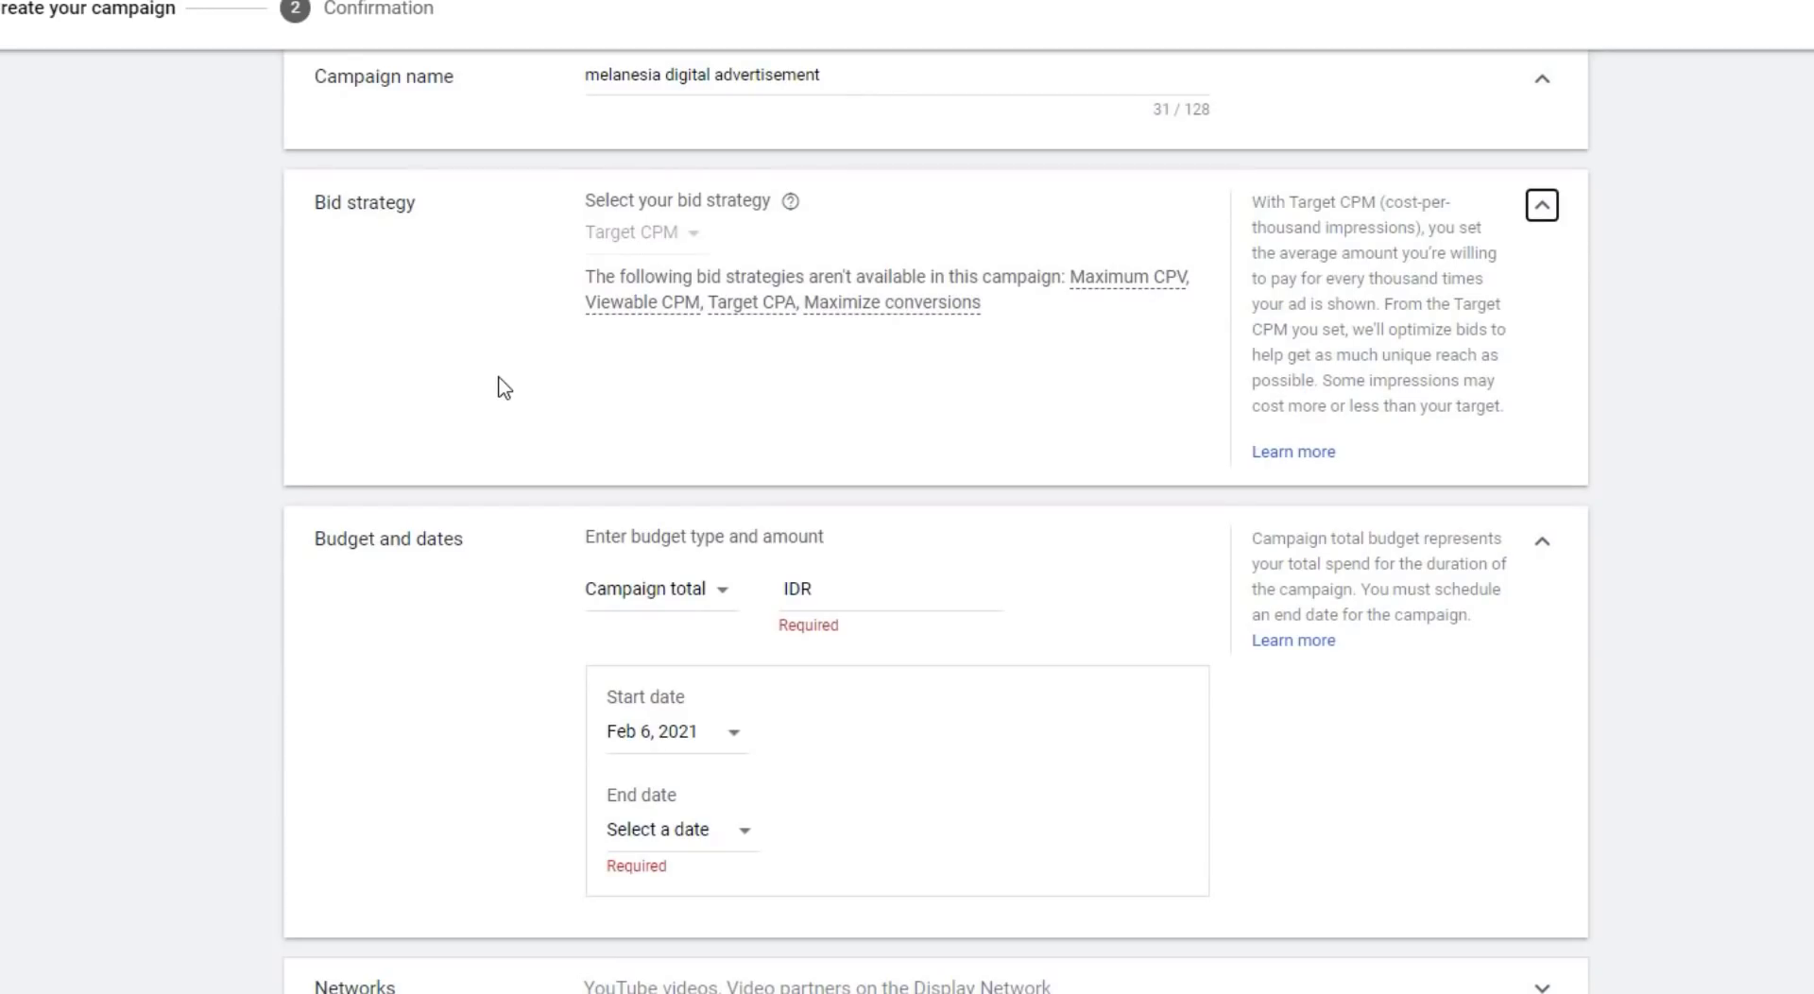
pyautogui.scroll(-1, 504, 387)
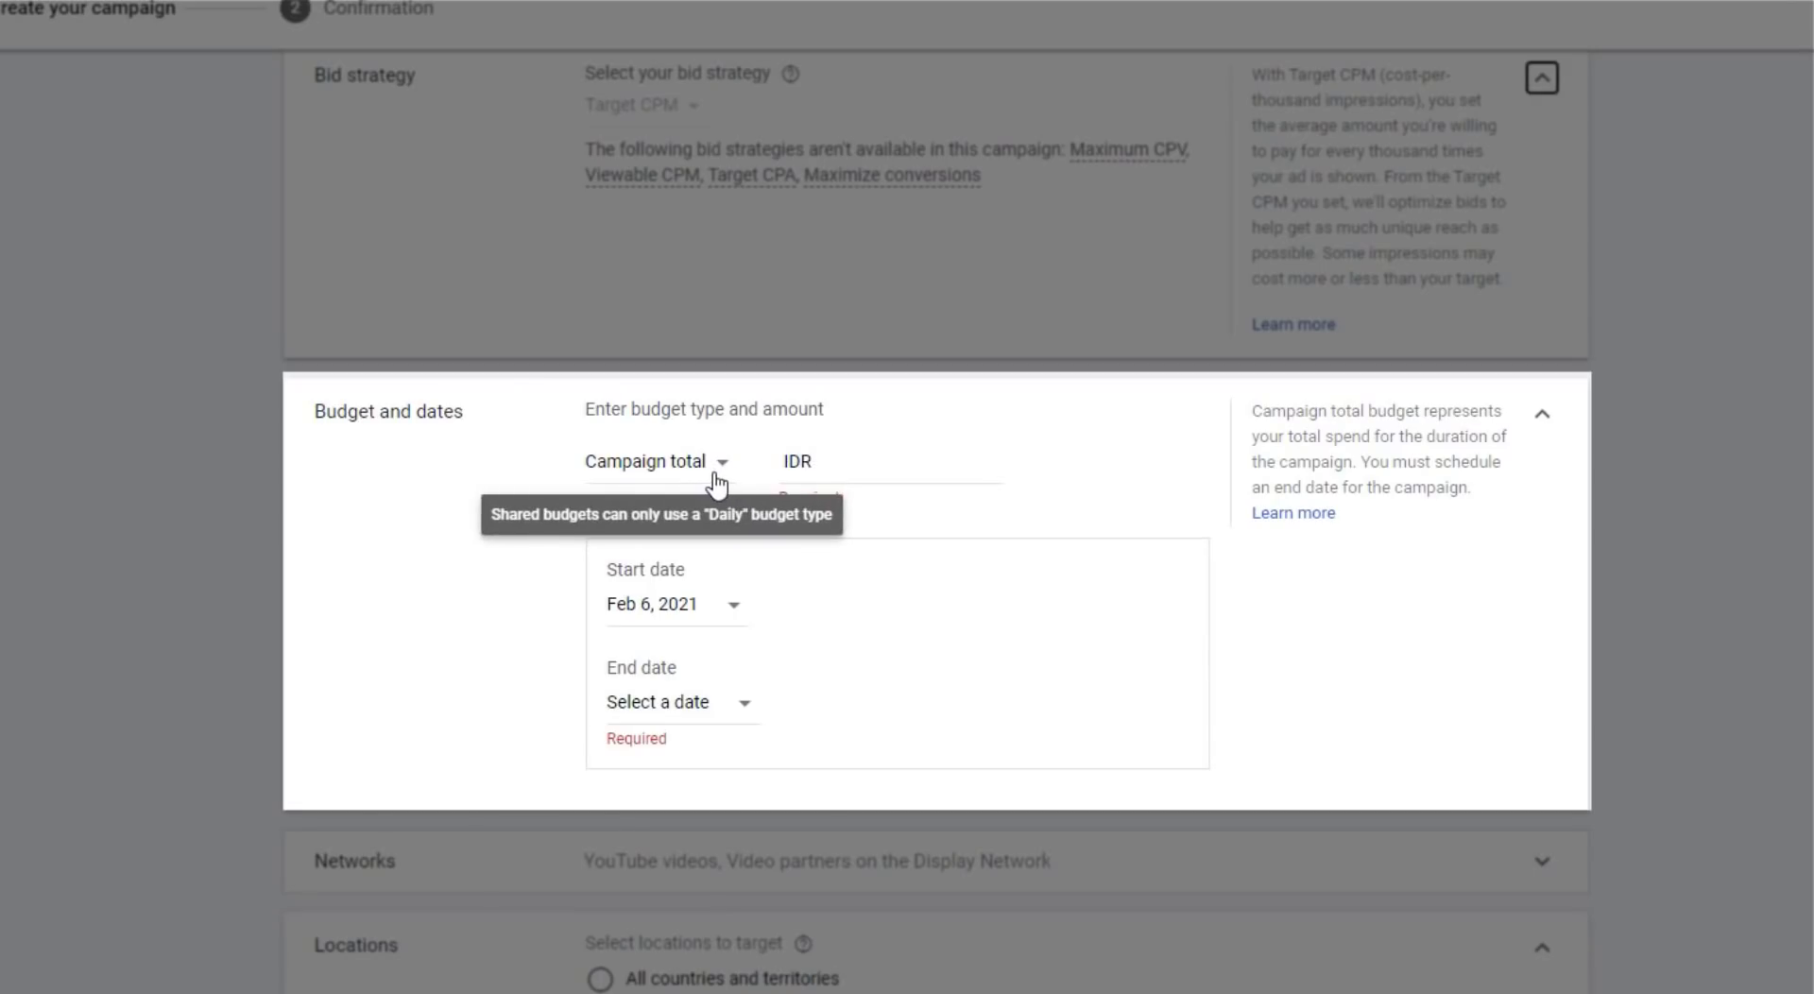
# Set a Campaign total budget of IDR 500,000 with an end date of Feb 24, 2021.
pyautogui.click(864, 460)
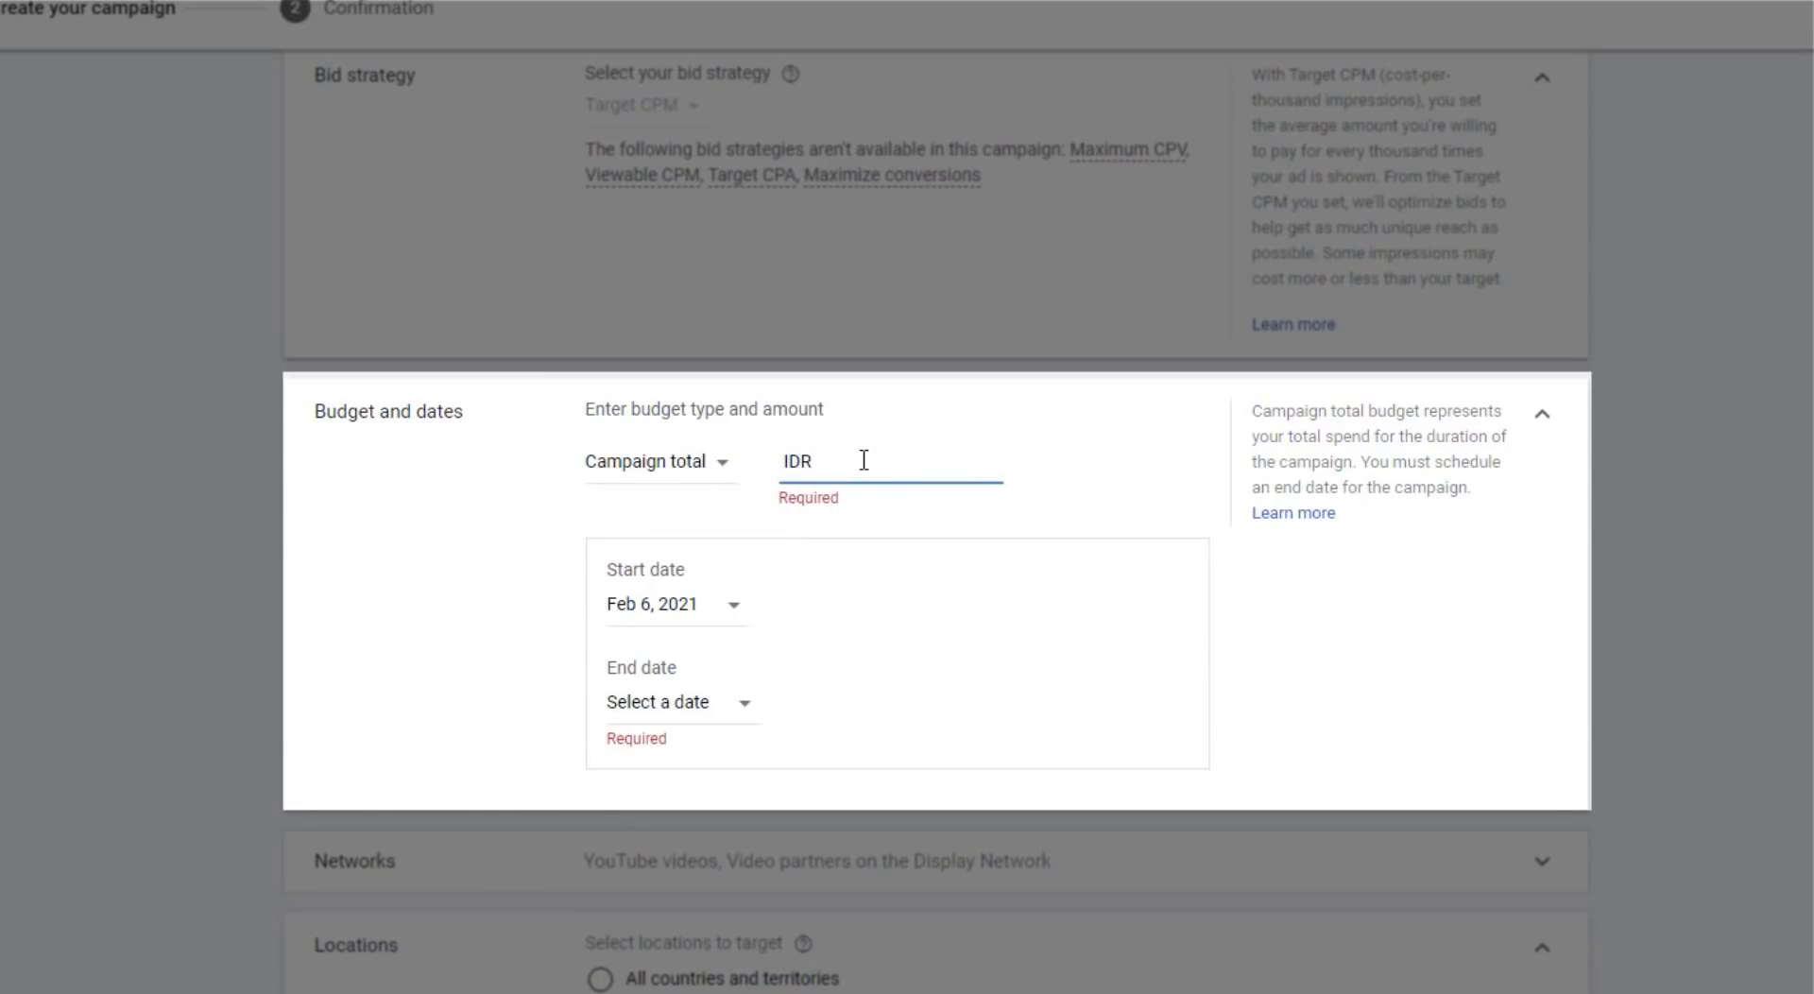
pyautogui.write('500')
pyautogui.scroll(-1, 1083, 478)
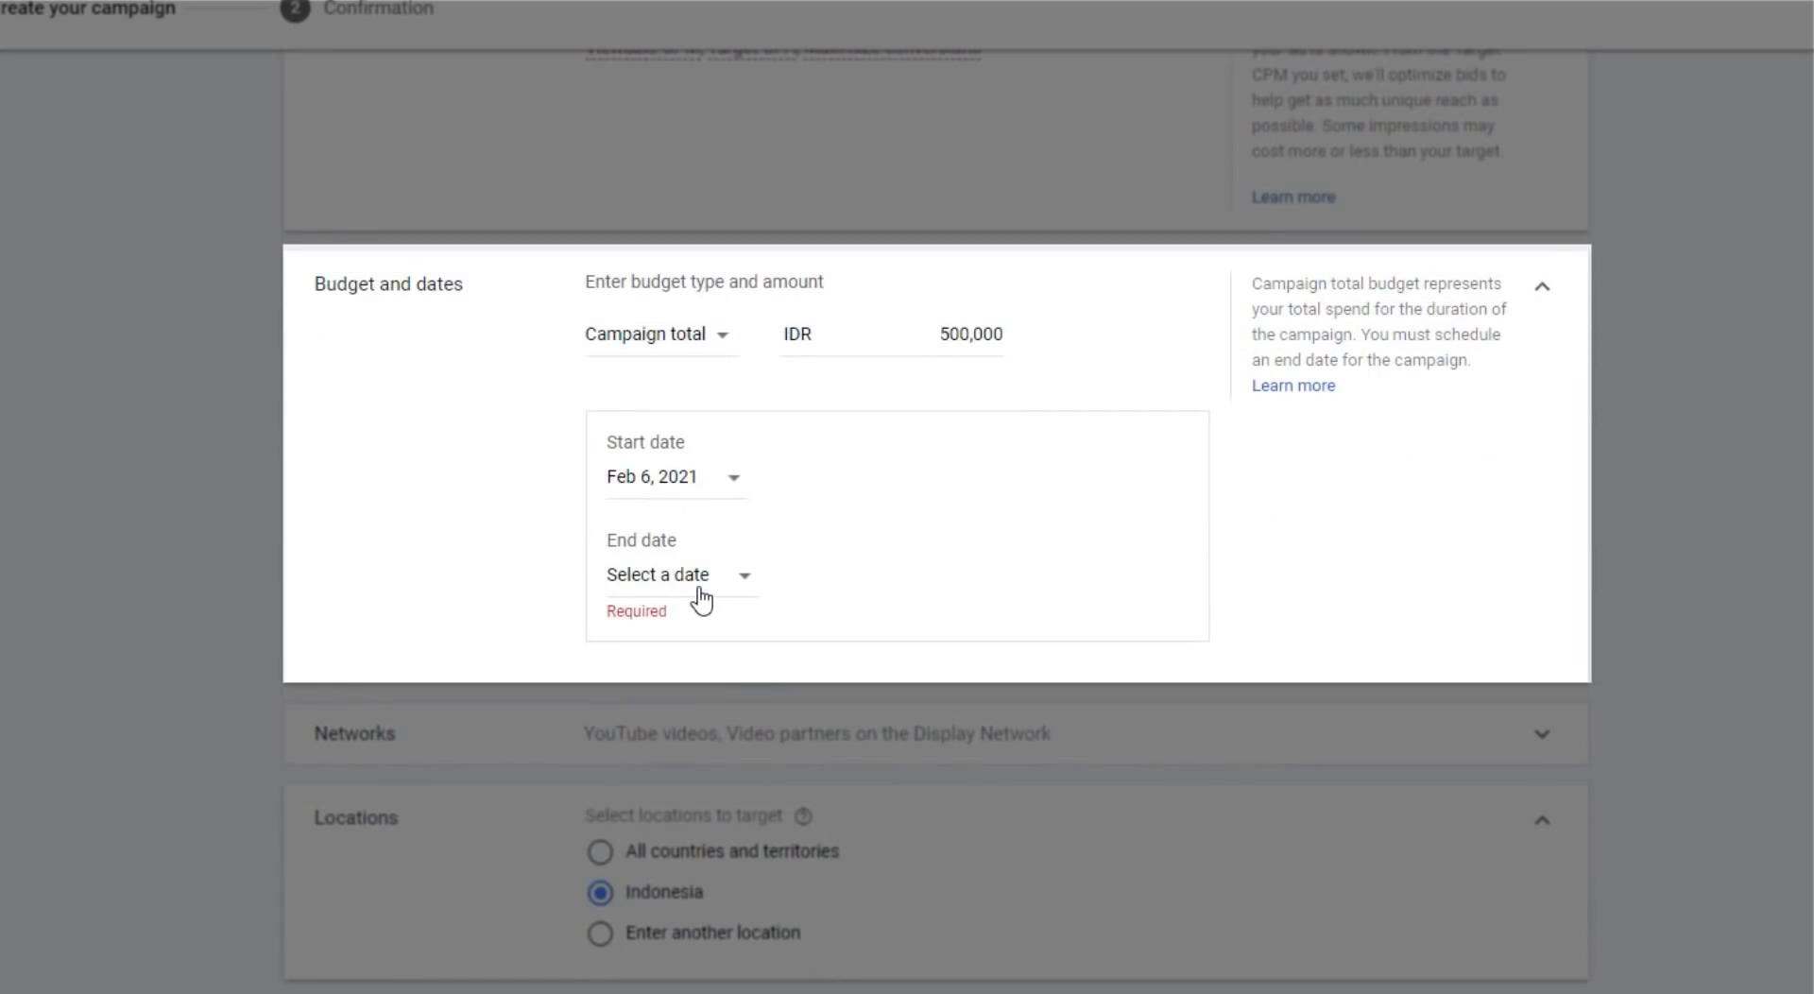
pyautogui.click(678, 342)
pyautogui.click(650, 367)
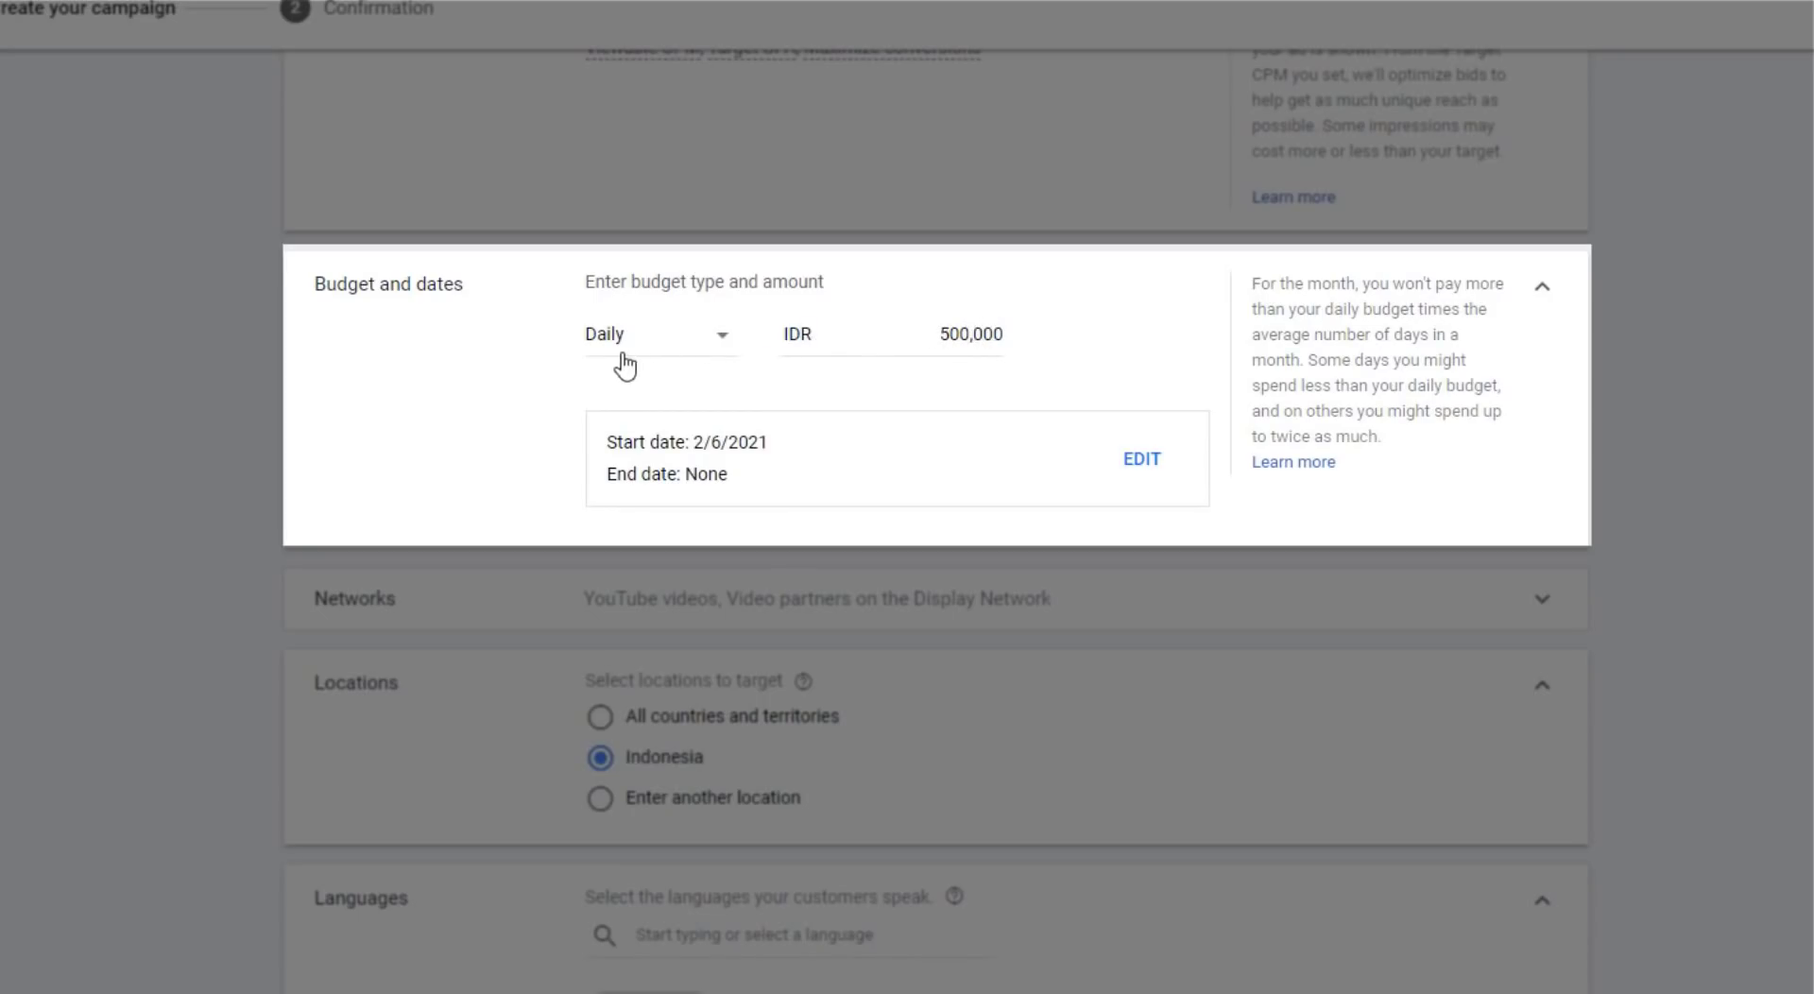
pyautogui.click(716, 342)
pyautogui.click(698, 404)
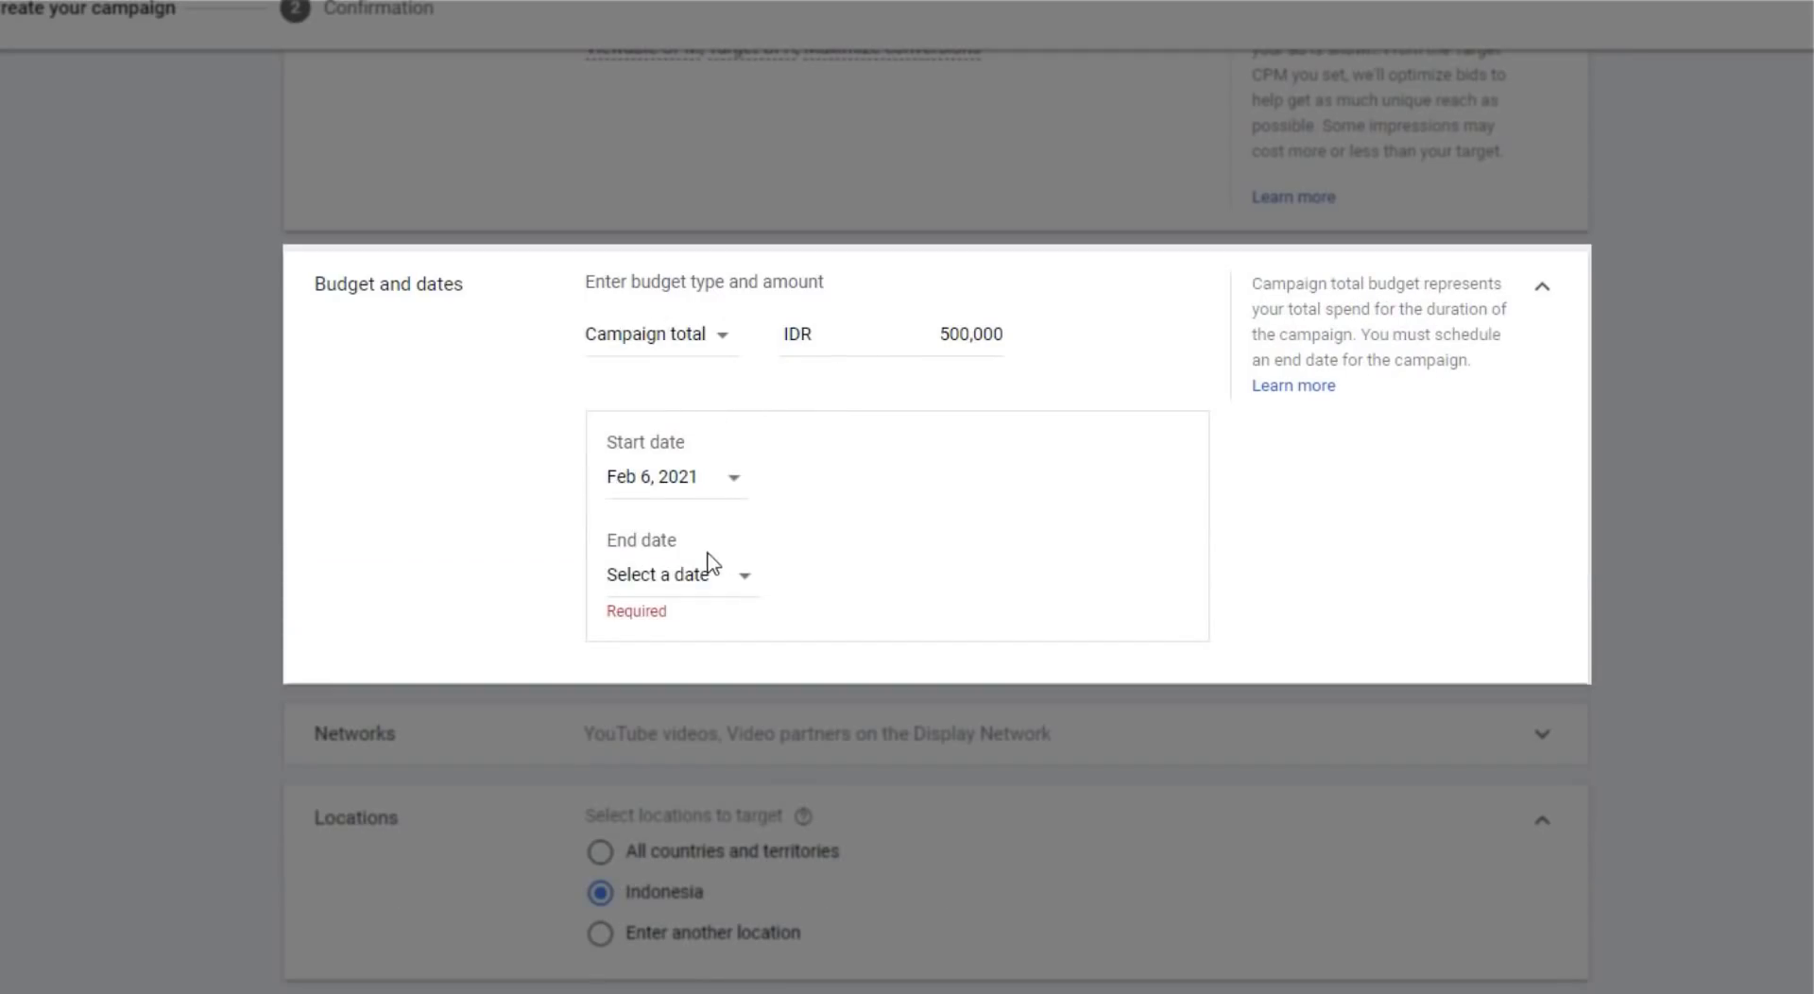
pyautogui.click(691, 601)
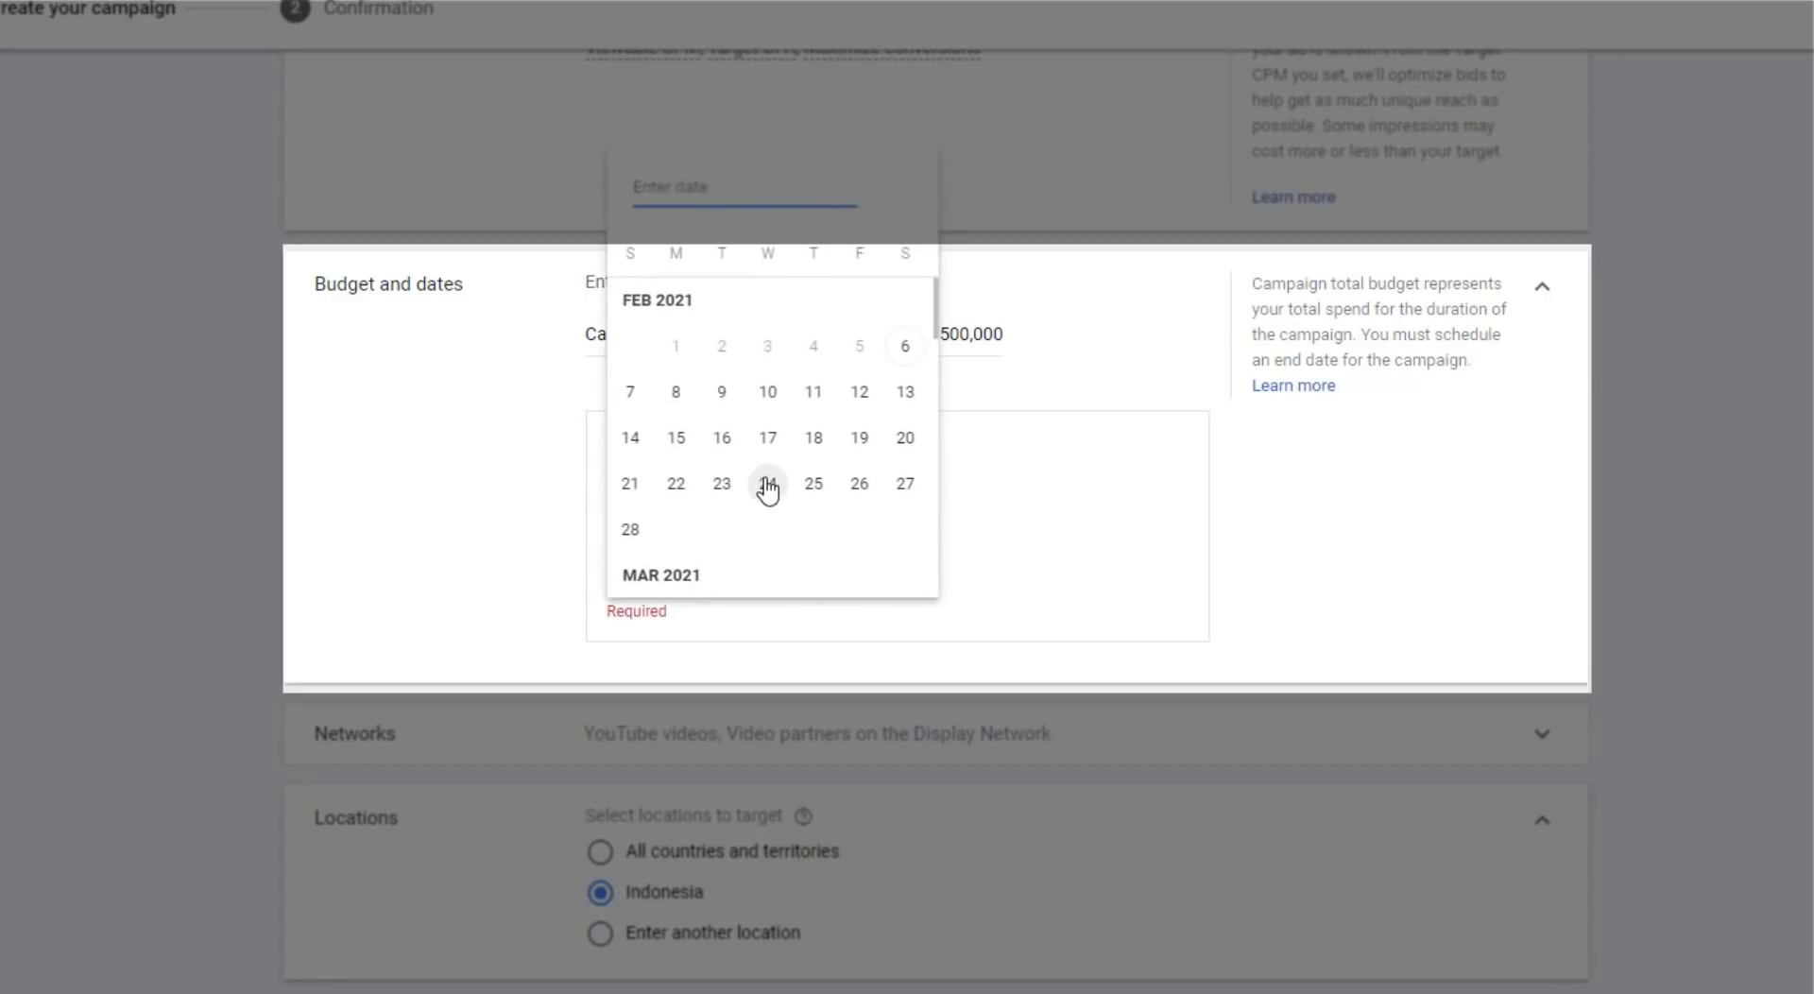
pyautogui.click(768, 484)
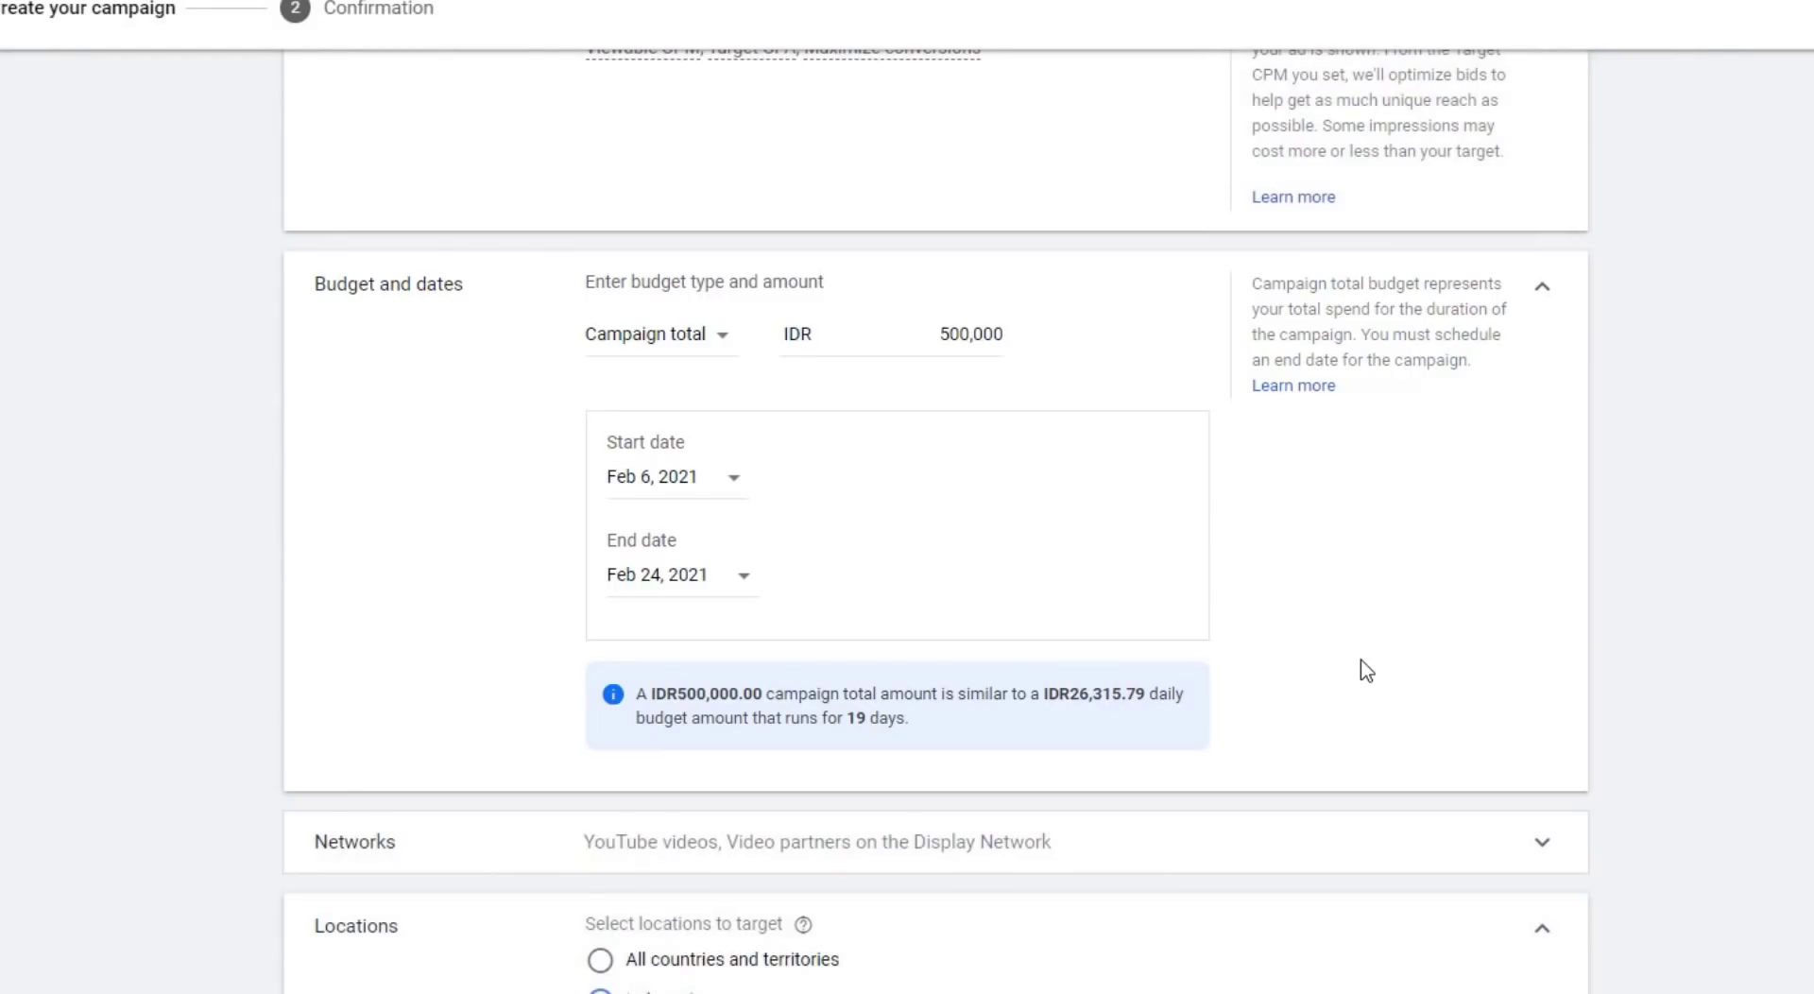
pyautogui.scroll(-3, 1367, 671)
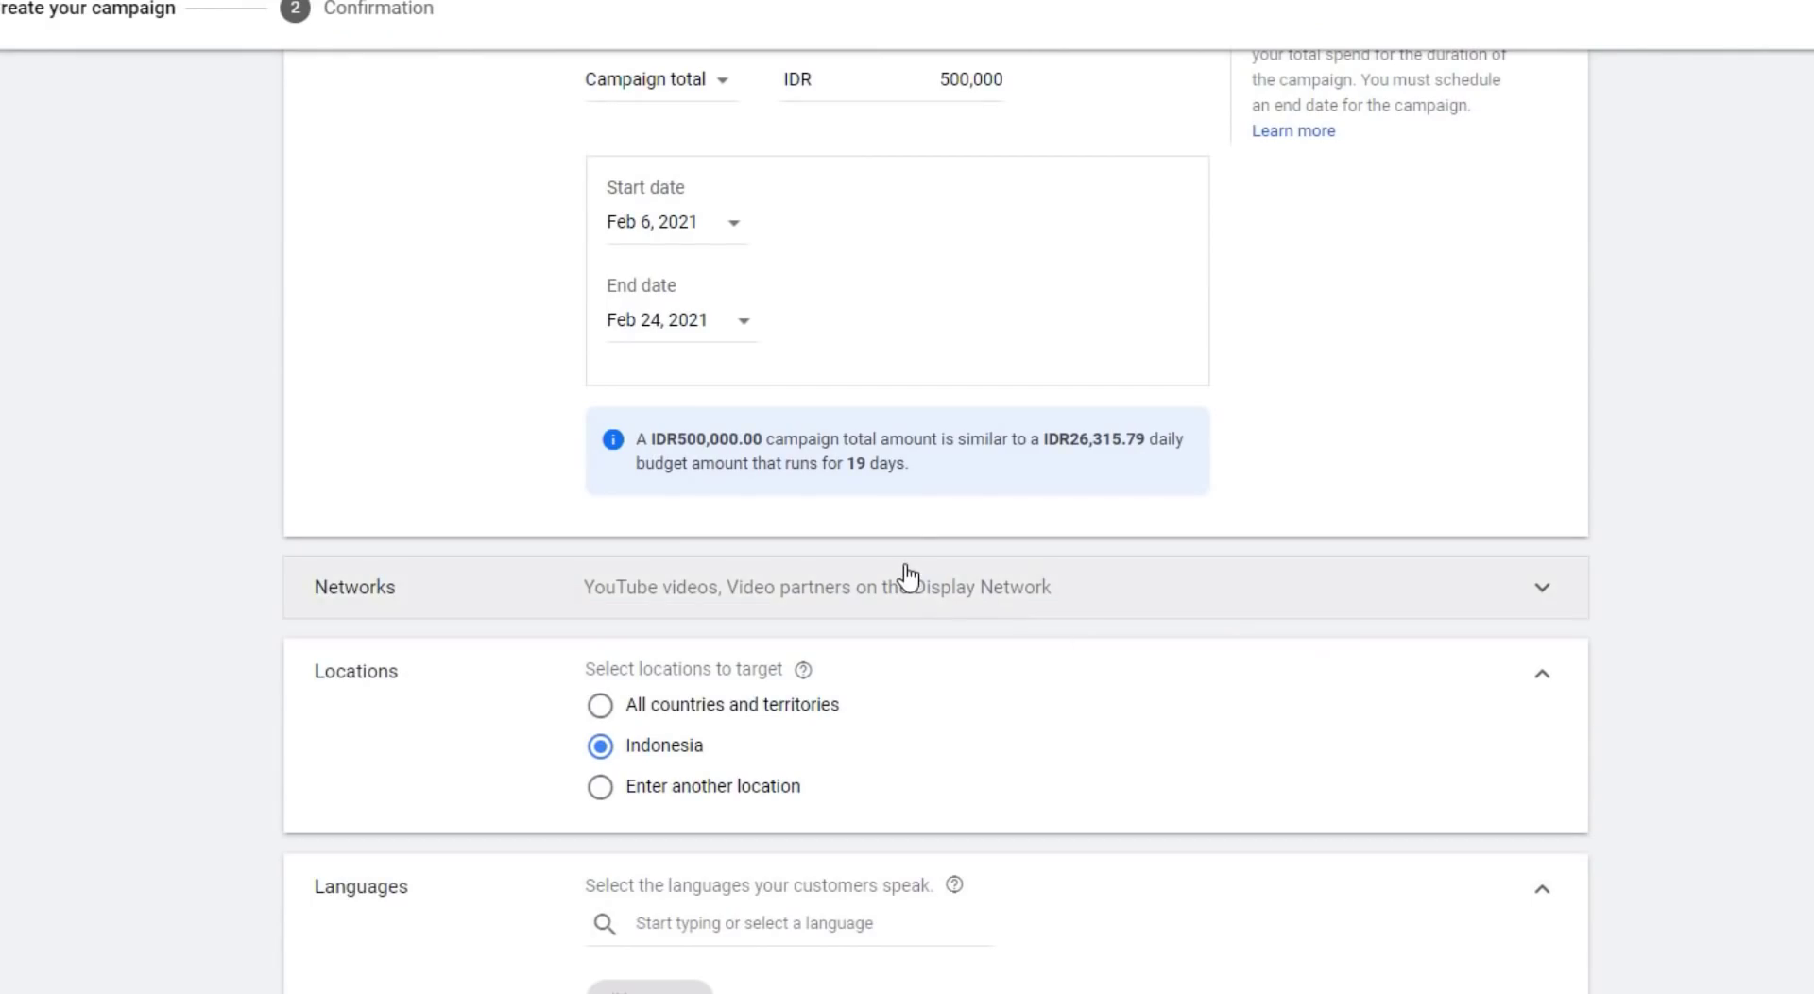
pyautogui.scroll(-3, 1217, 642)
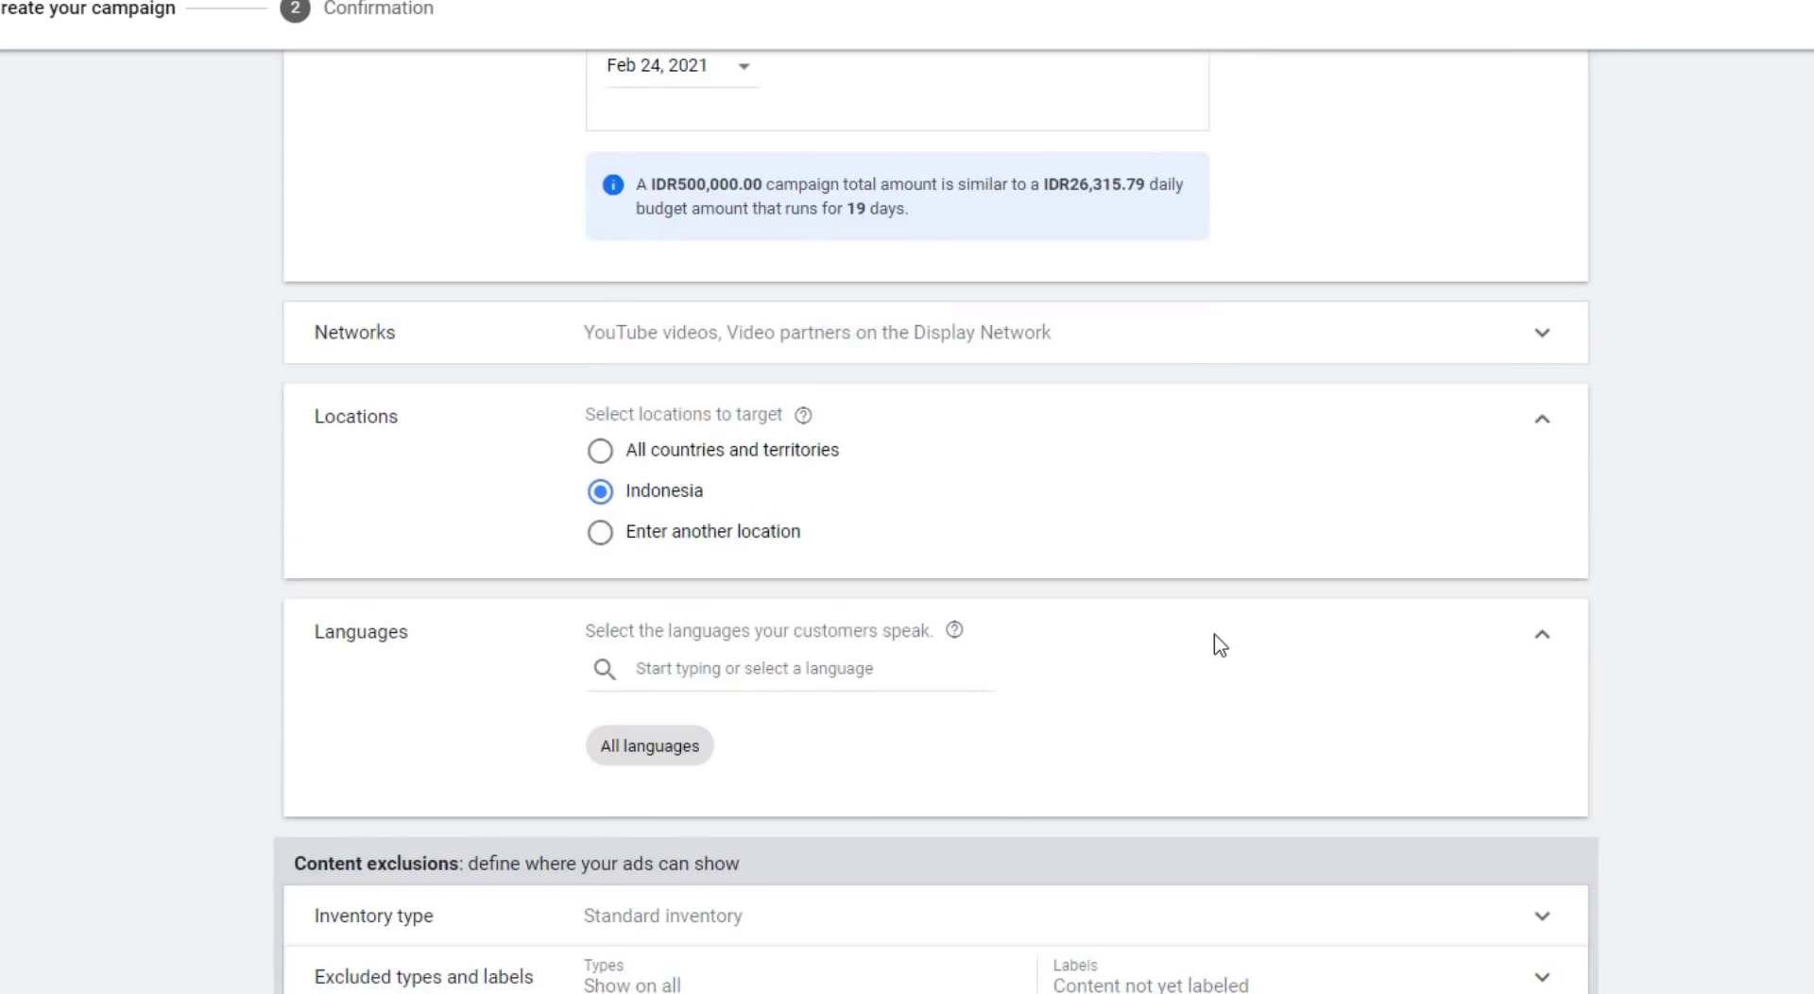
pyautogui.scroll(4, 1217, 642)
pyautogui.scroll(-3, 1417, 591)
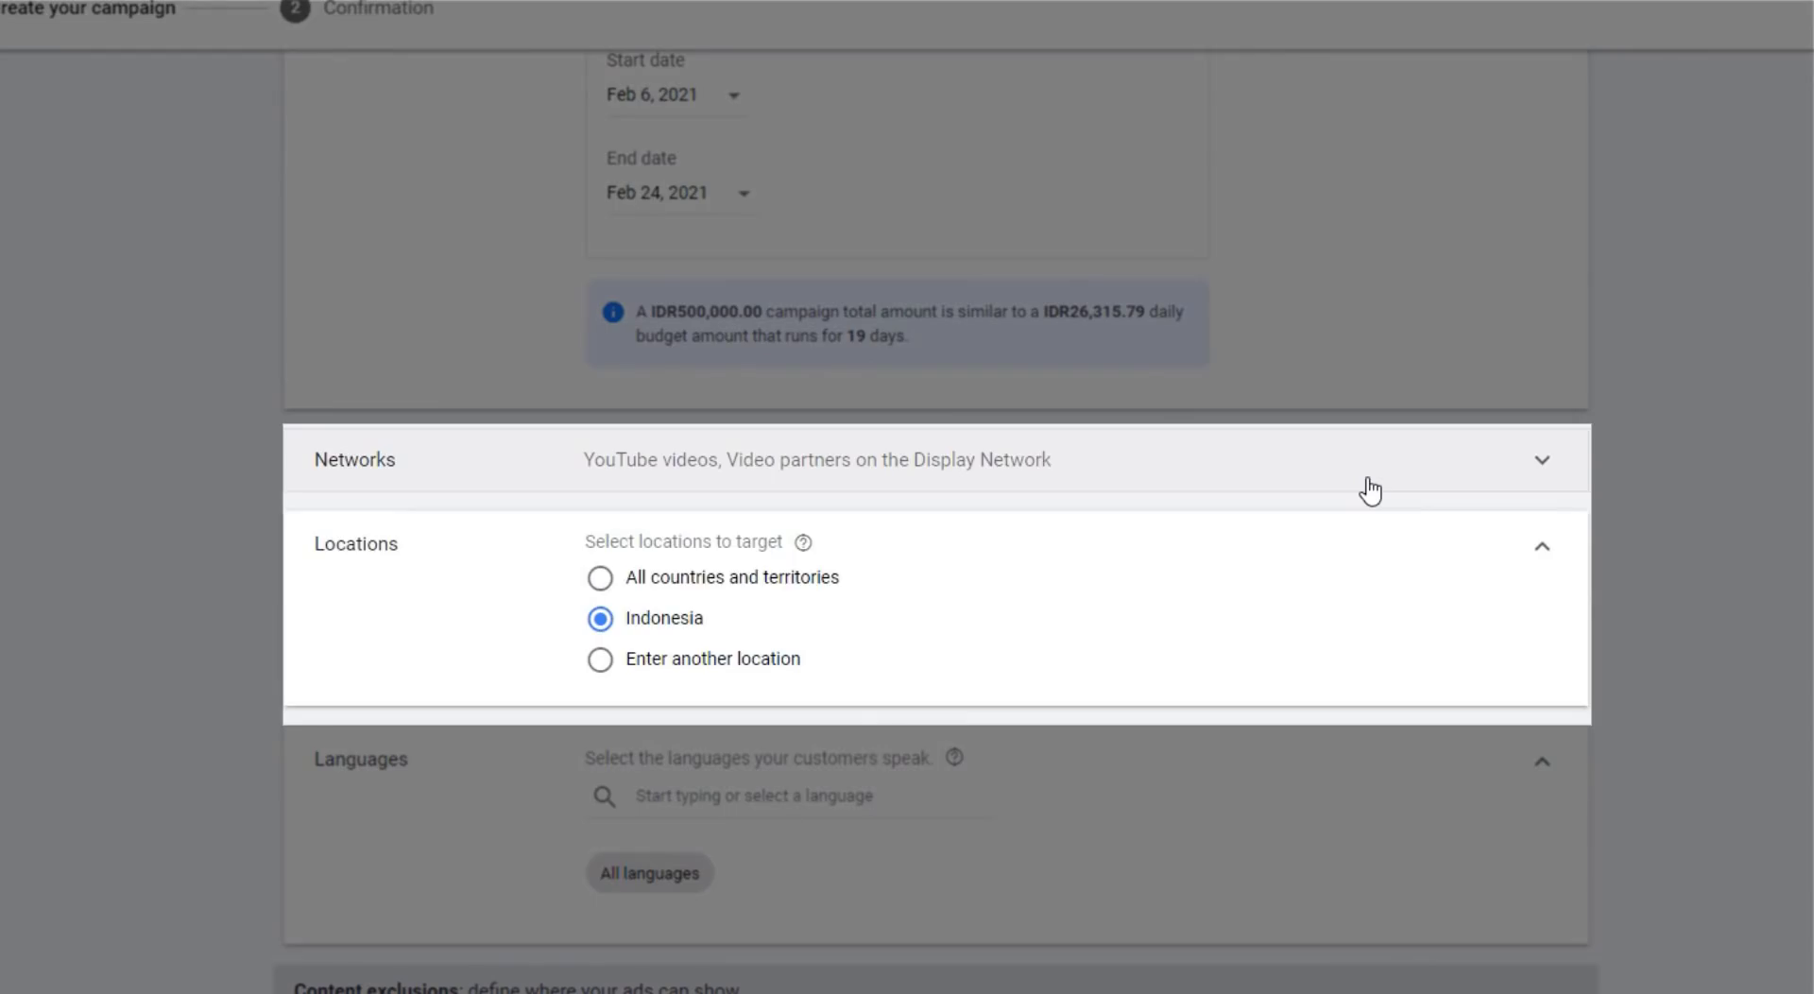
pyautogui.click(1368, 482)
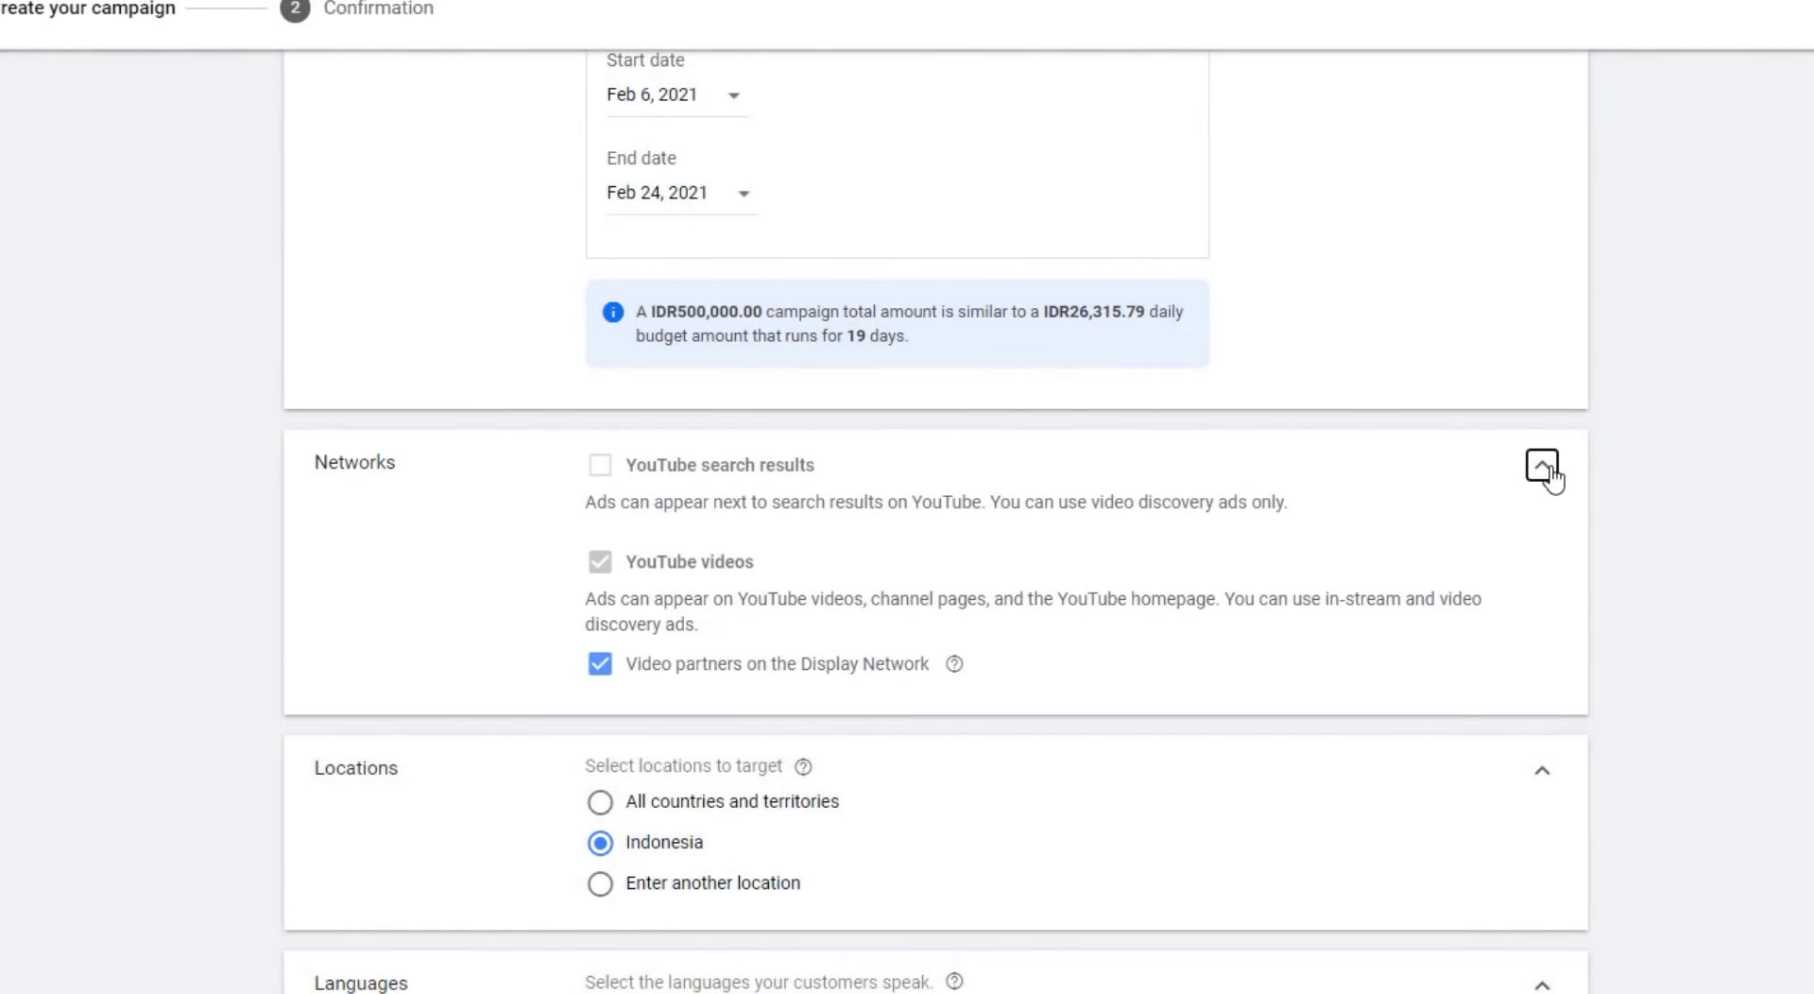
pyautogui.click(1544, 467)
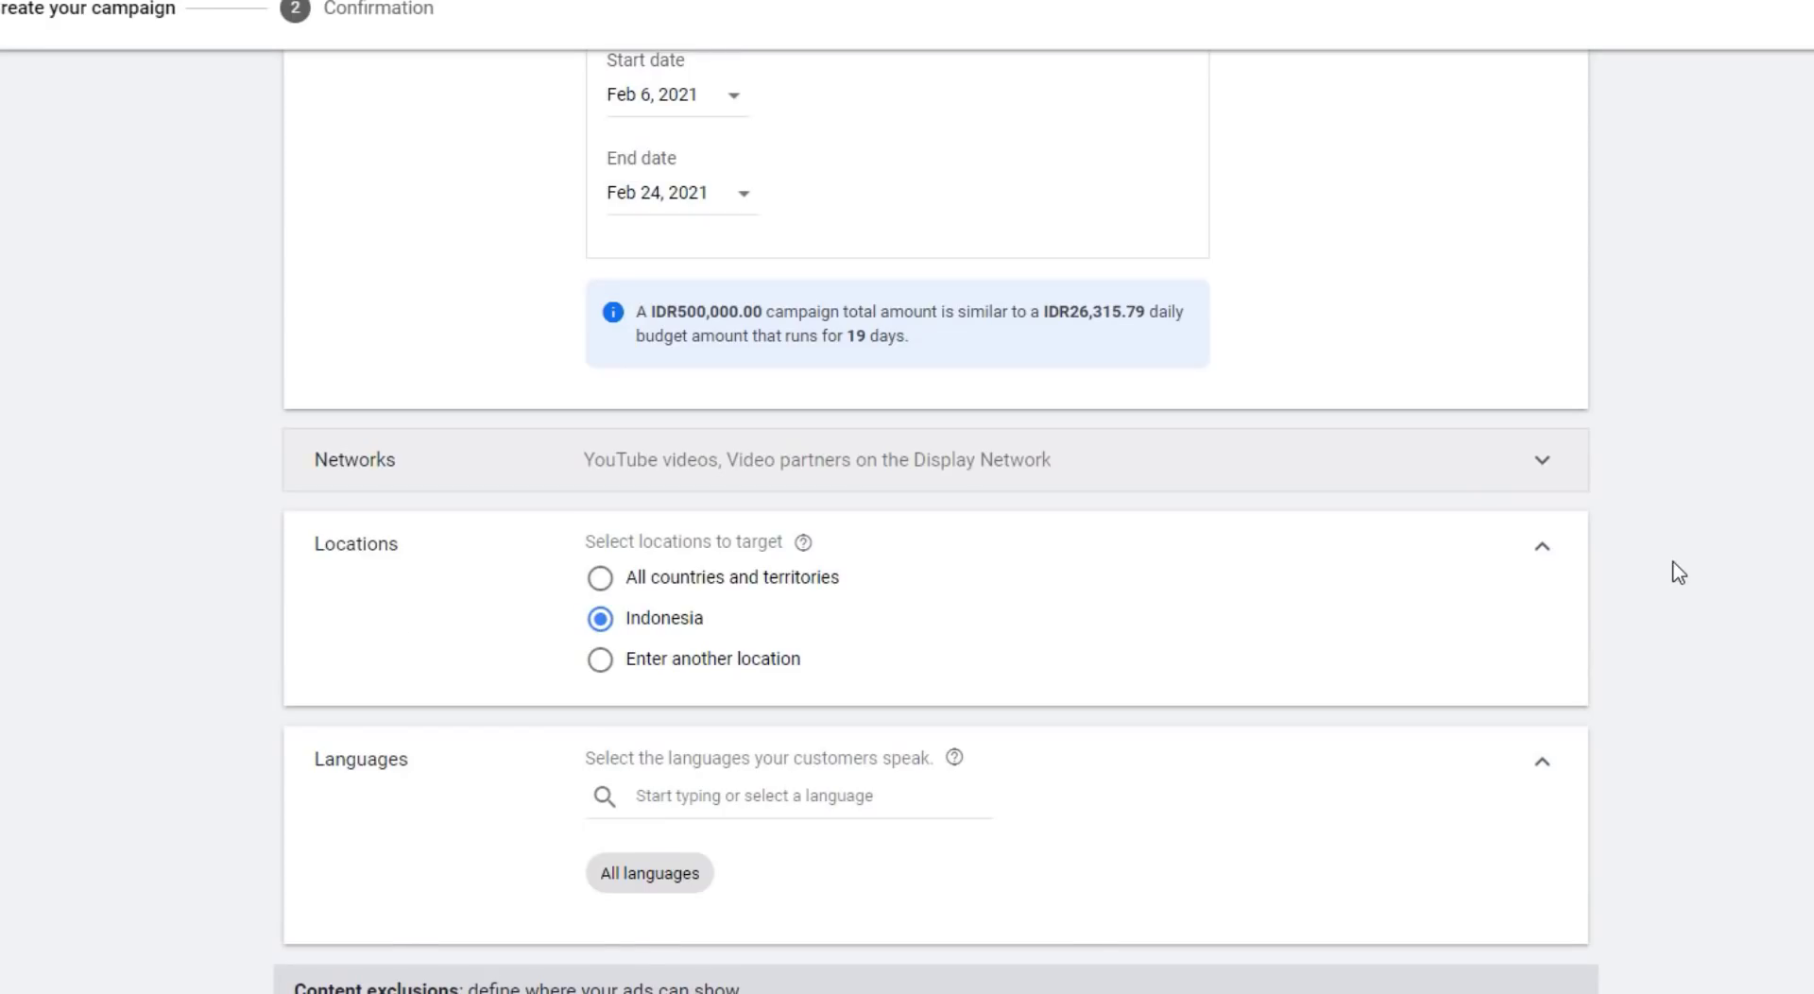
pyautogui.scroll(-1, 1679, 573)
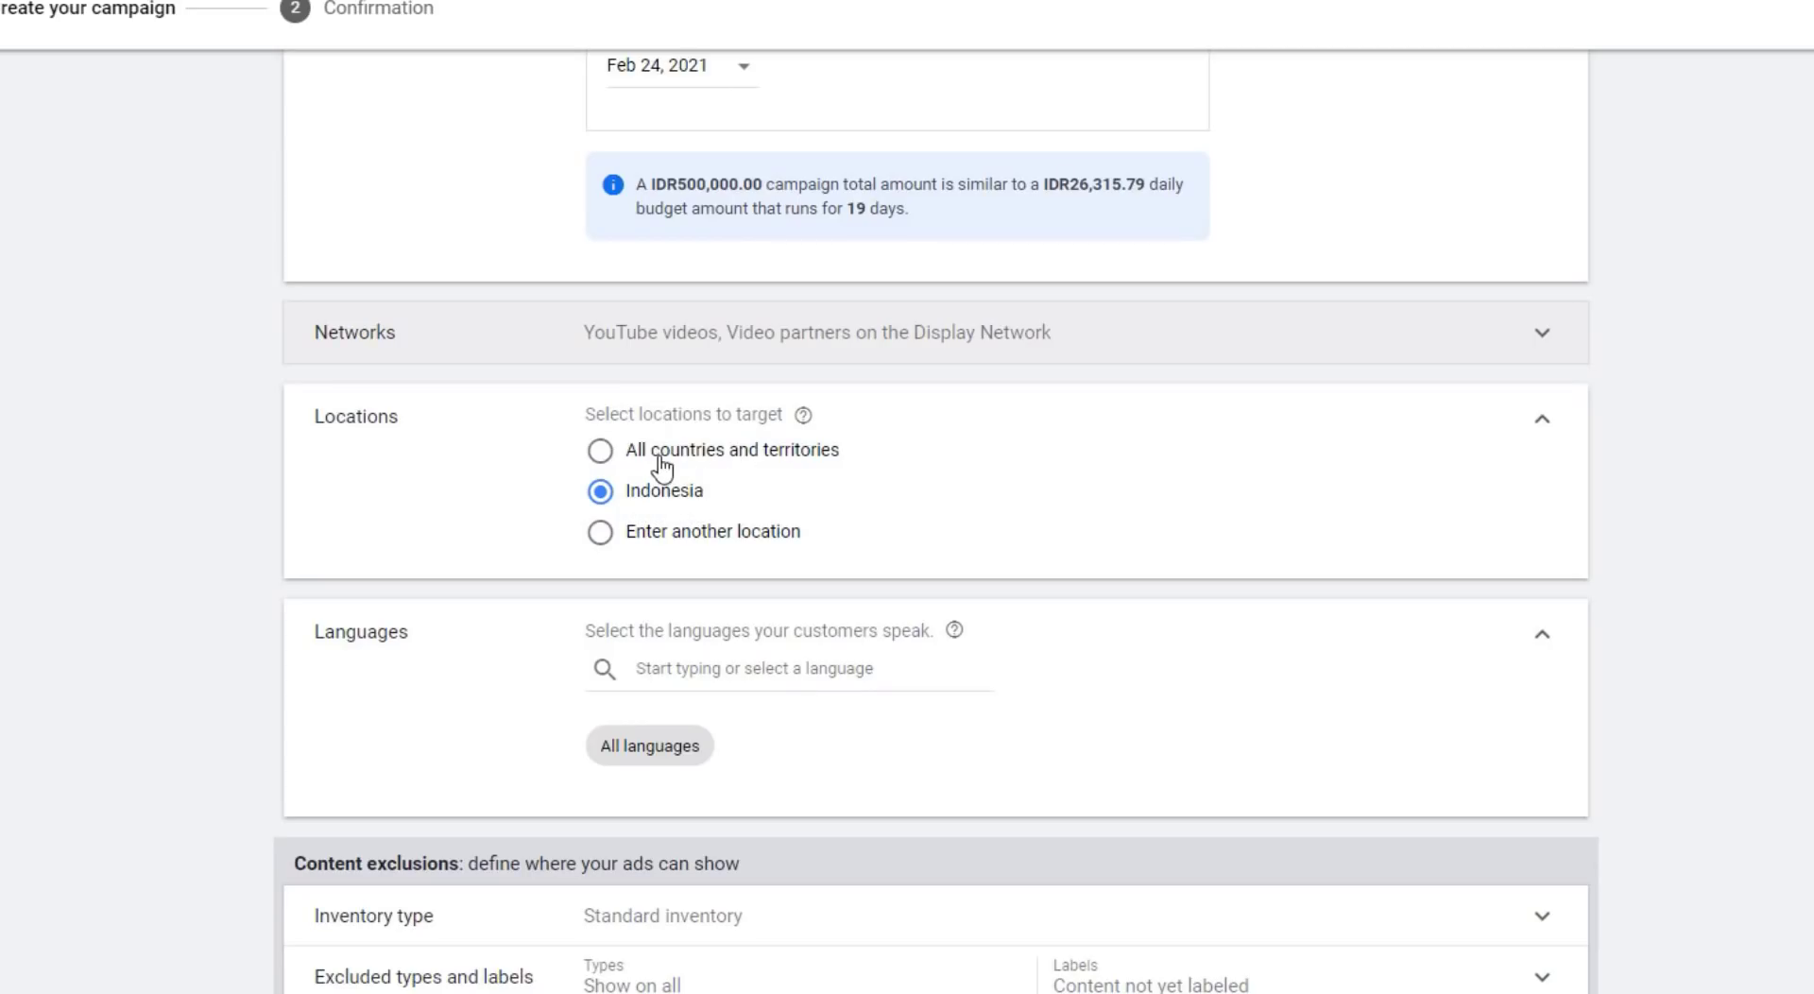
# Keep the campaign's location targeting set to Indonesia.
pyautogui.click(602, 451)
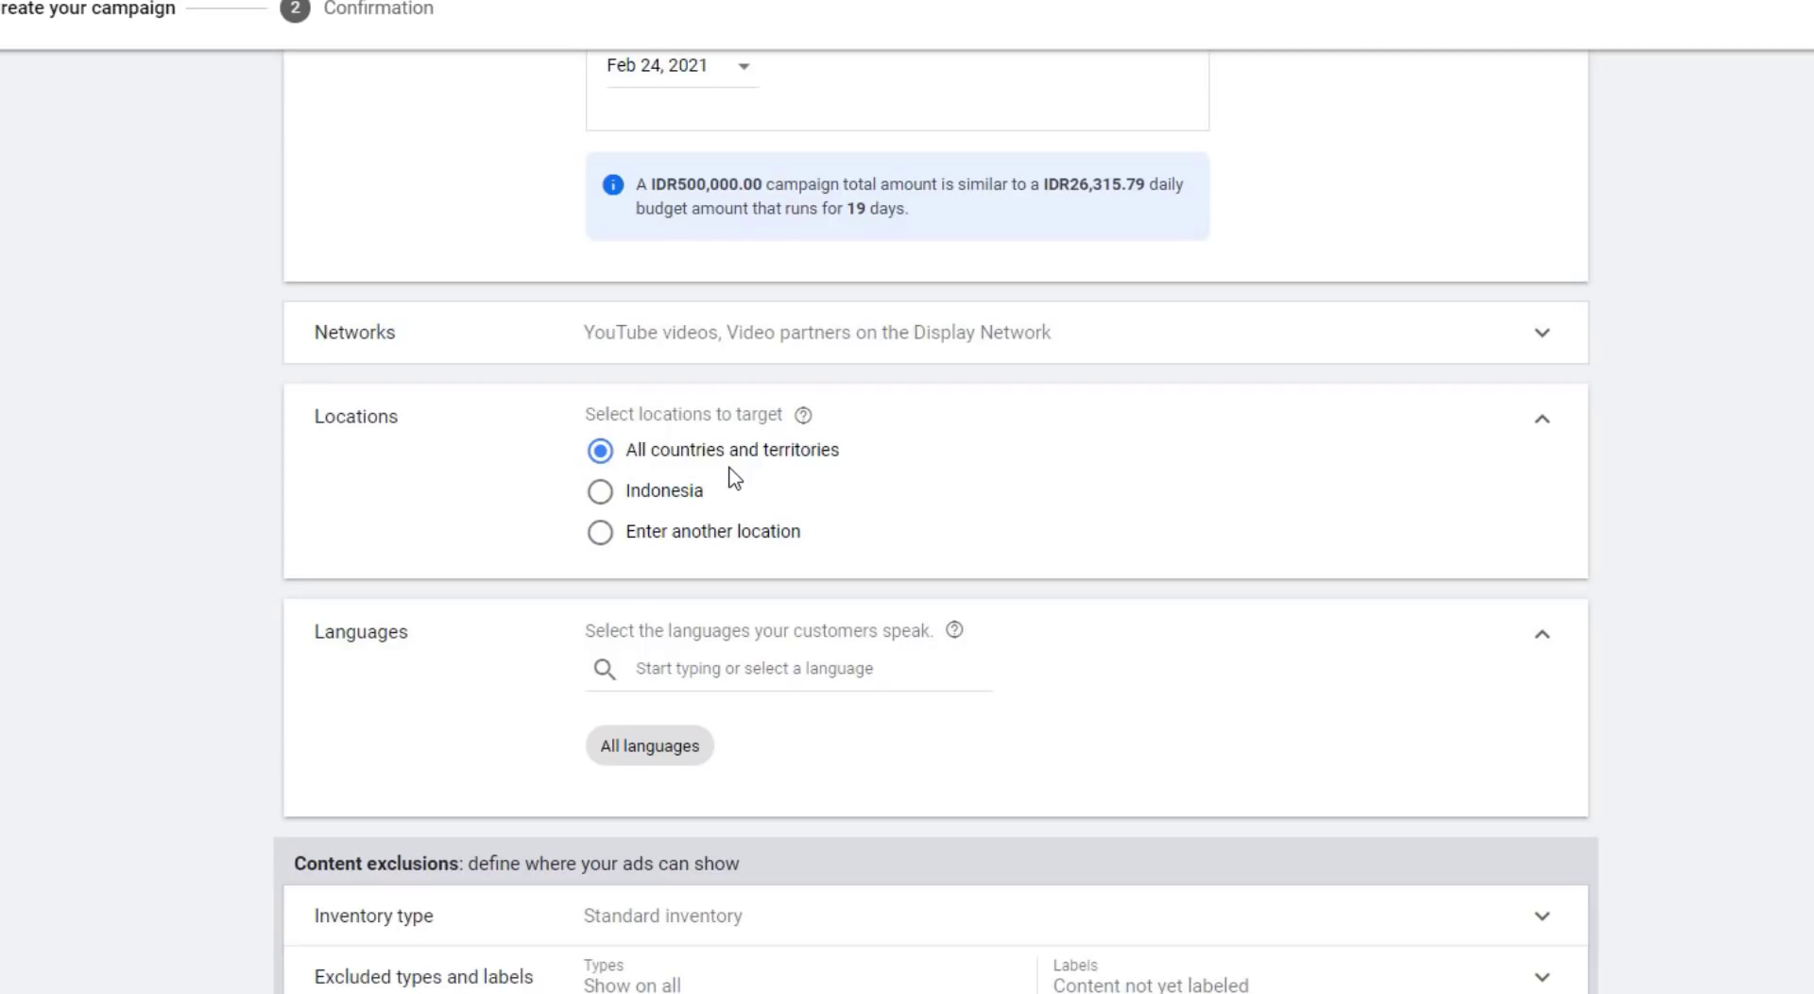
pyautogui.click(602, 492)
pyautogui.scroll(-1, 445, 506)
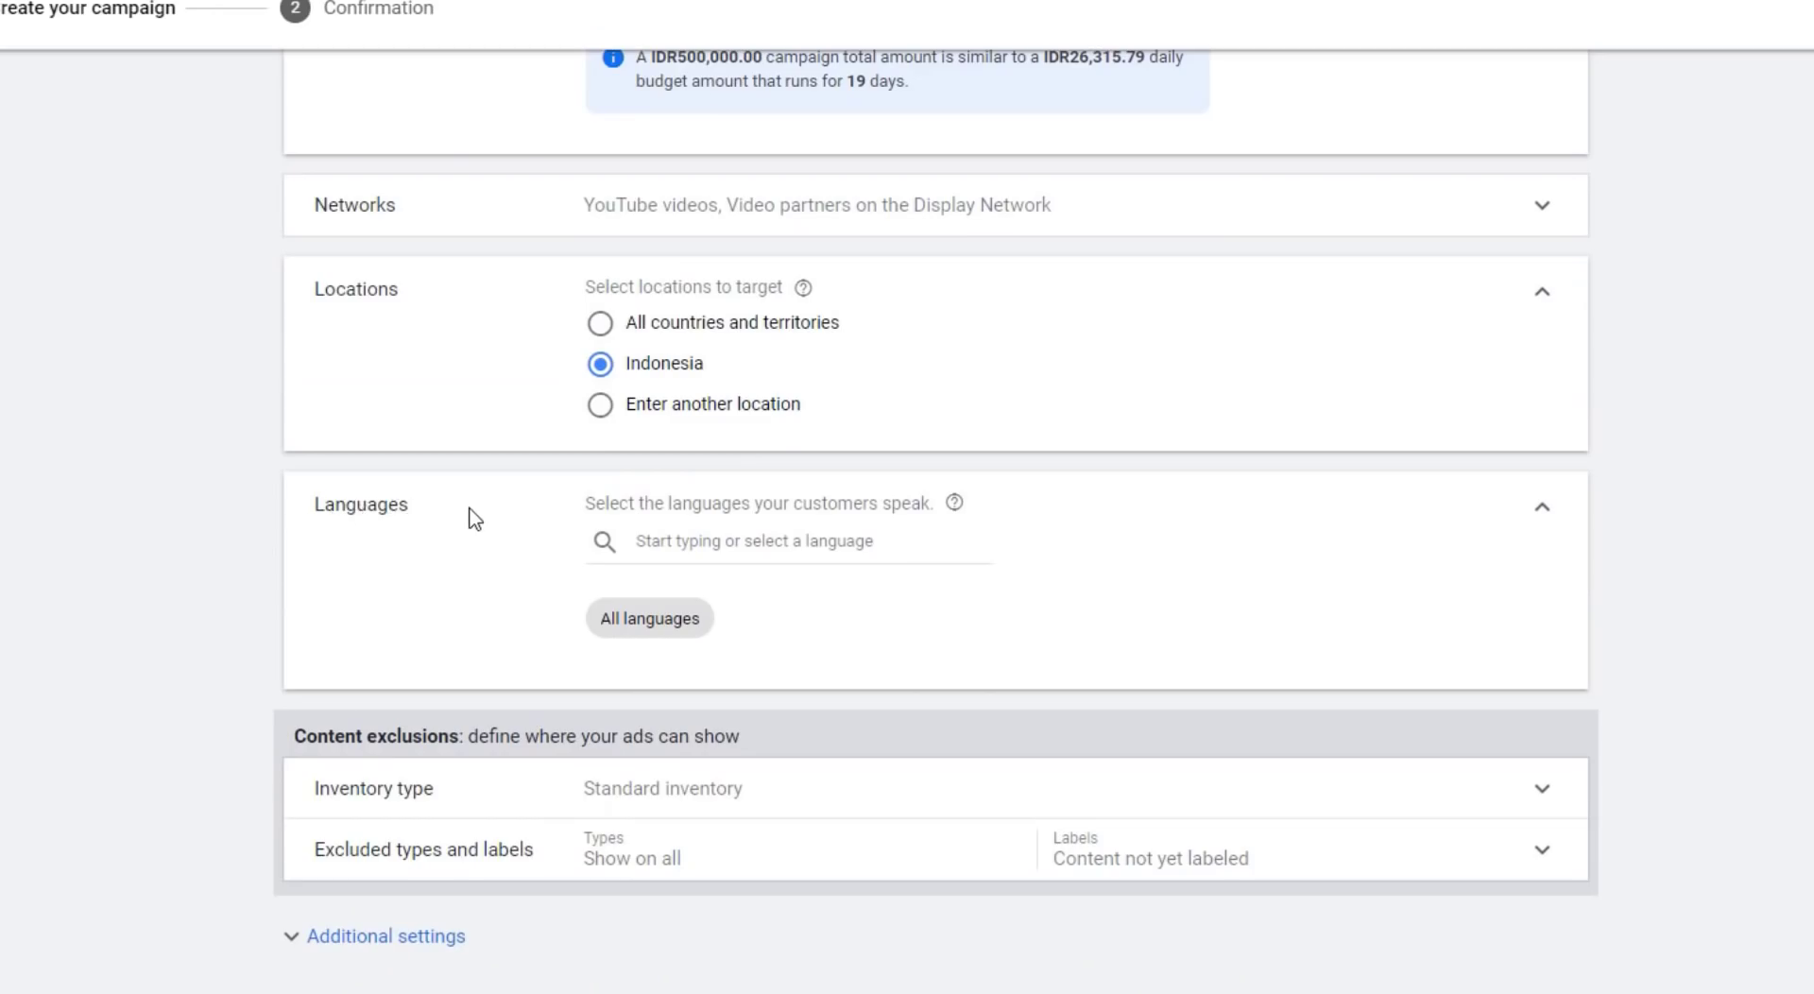
# Target Indonesian, Malay and English as the campaign languages.
pyautogui.click(730, 548)
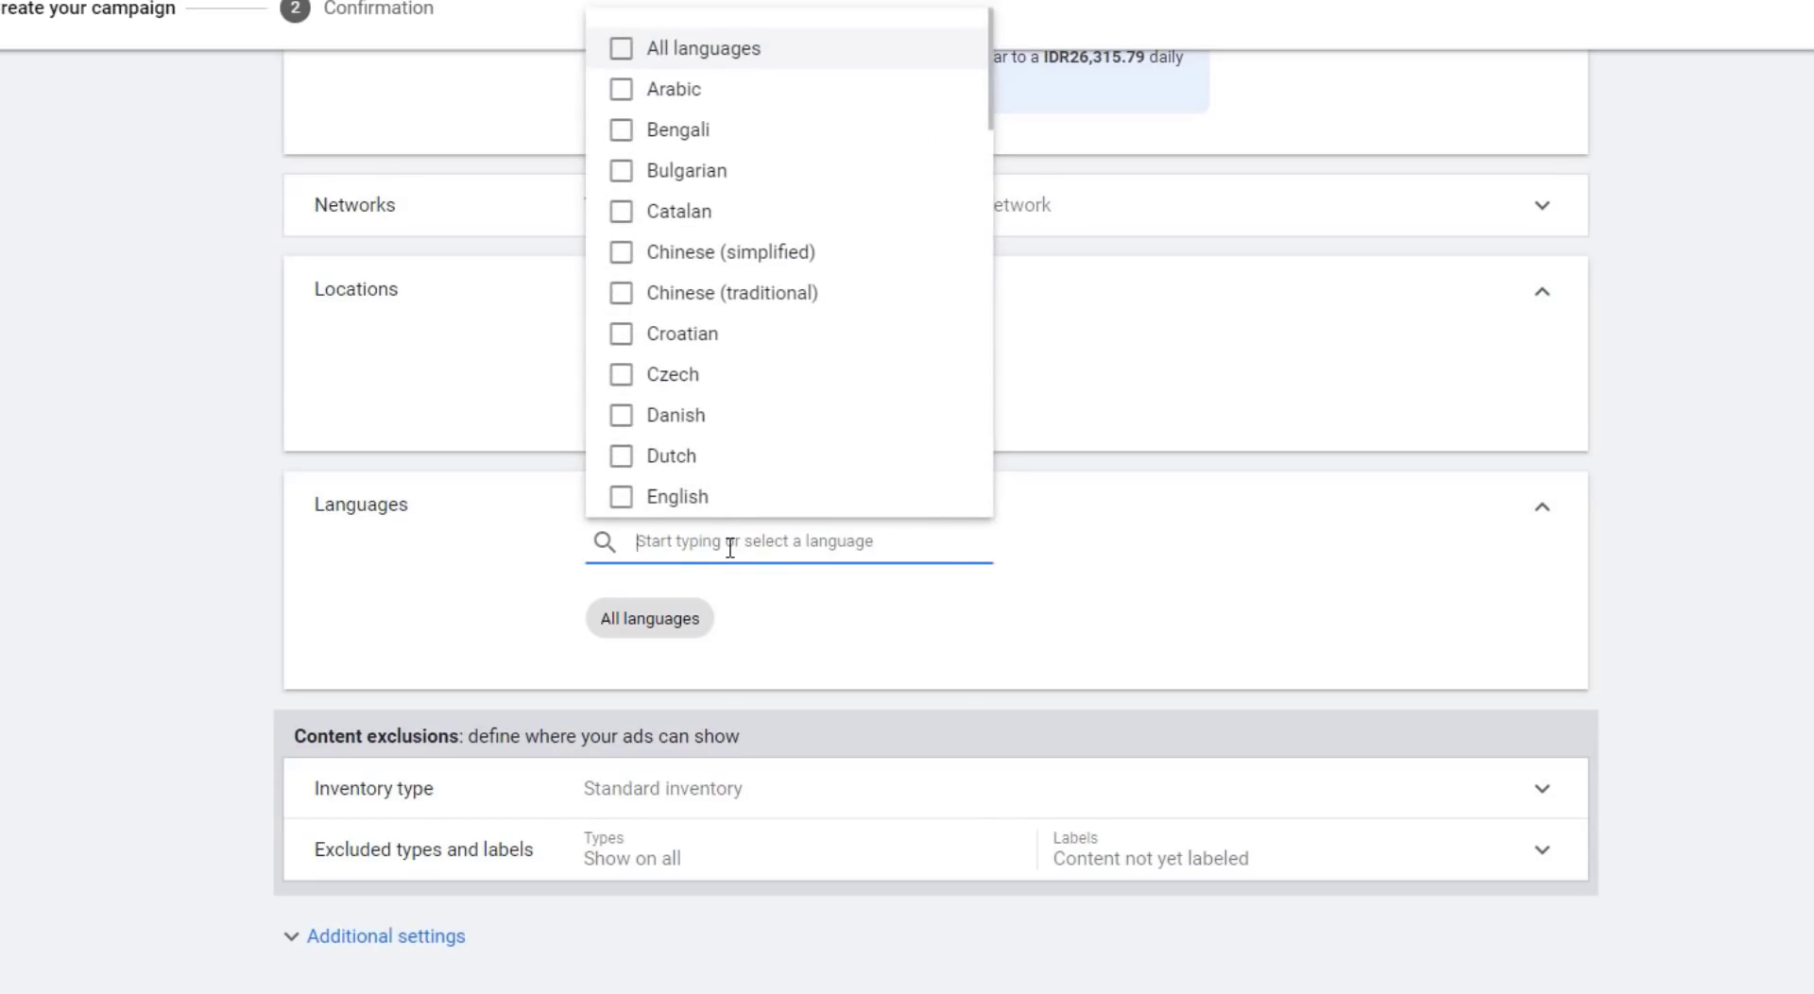
pyautogui.scroll(-5, 718, 359)
pyautogui.click(692, 349)
pyautogui.scroll(-3, 818, 324)
pyautogui.click(646, 390)
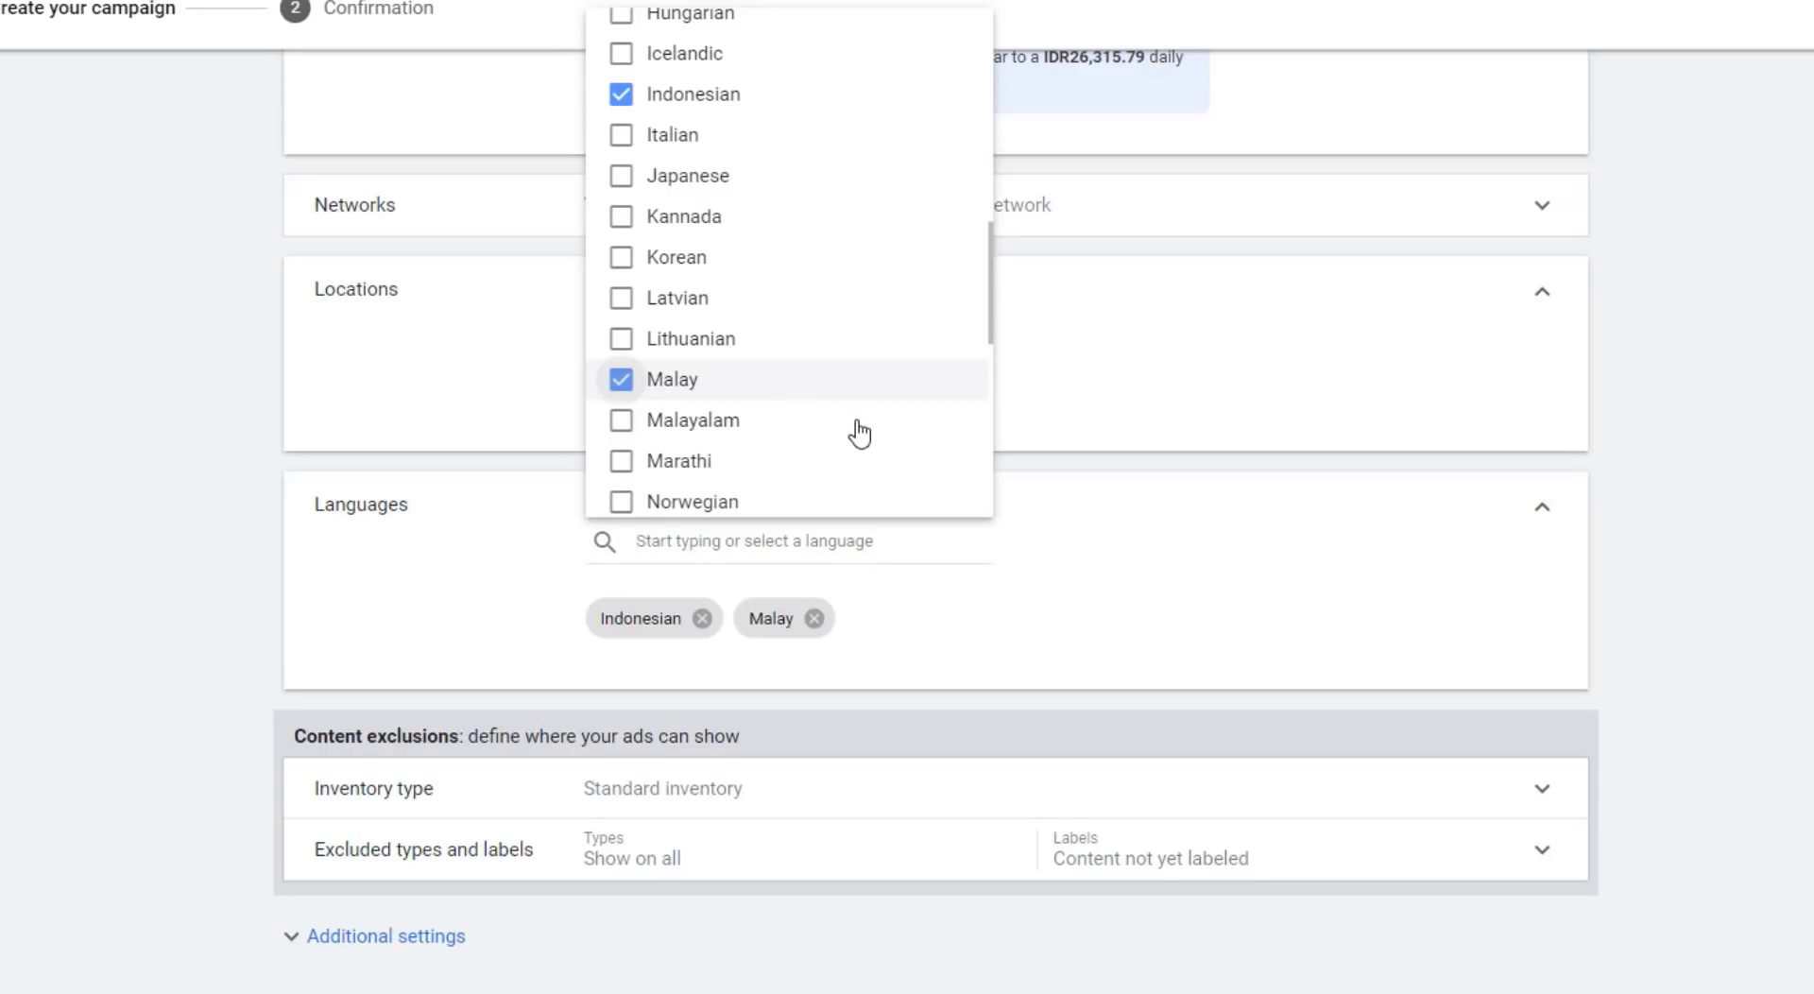
pyautogui.scroll(5, 854, 416)
pyautogui.scroll(2, 690, 387)
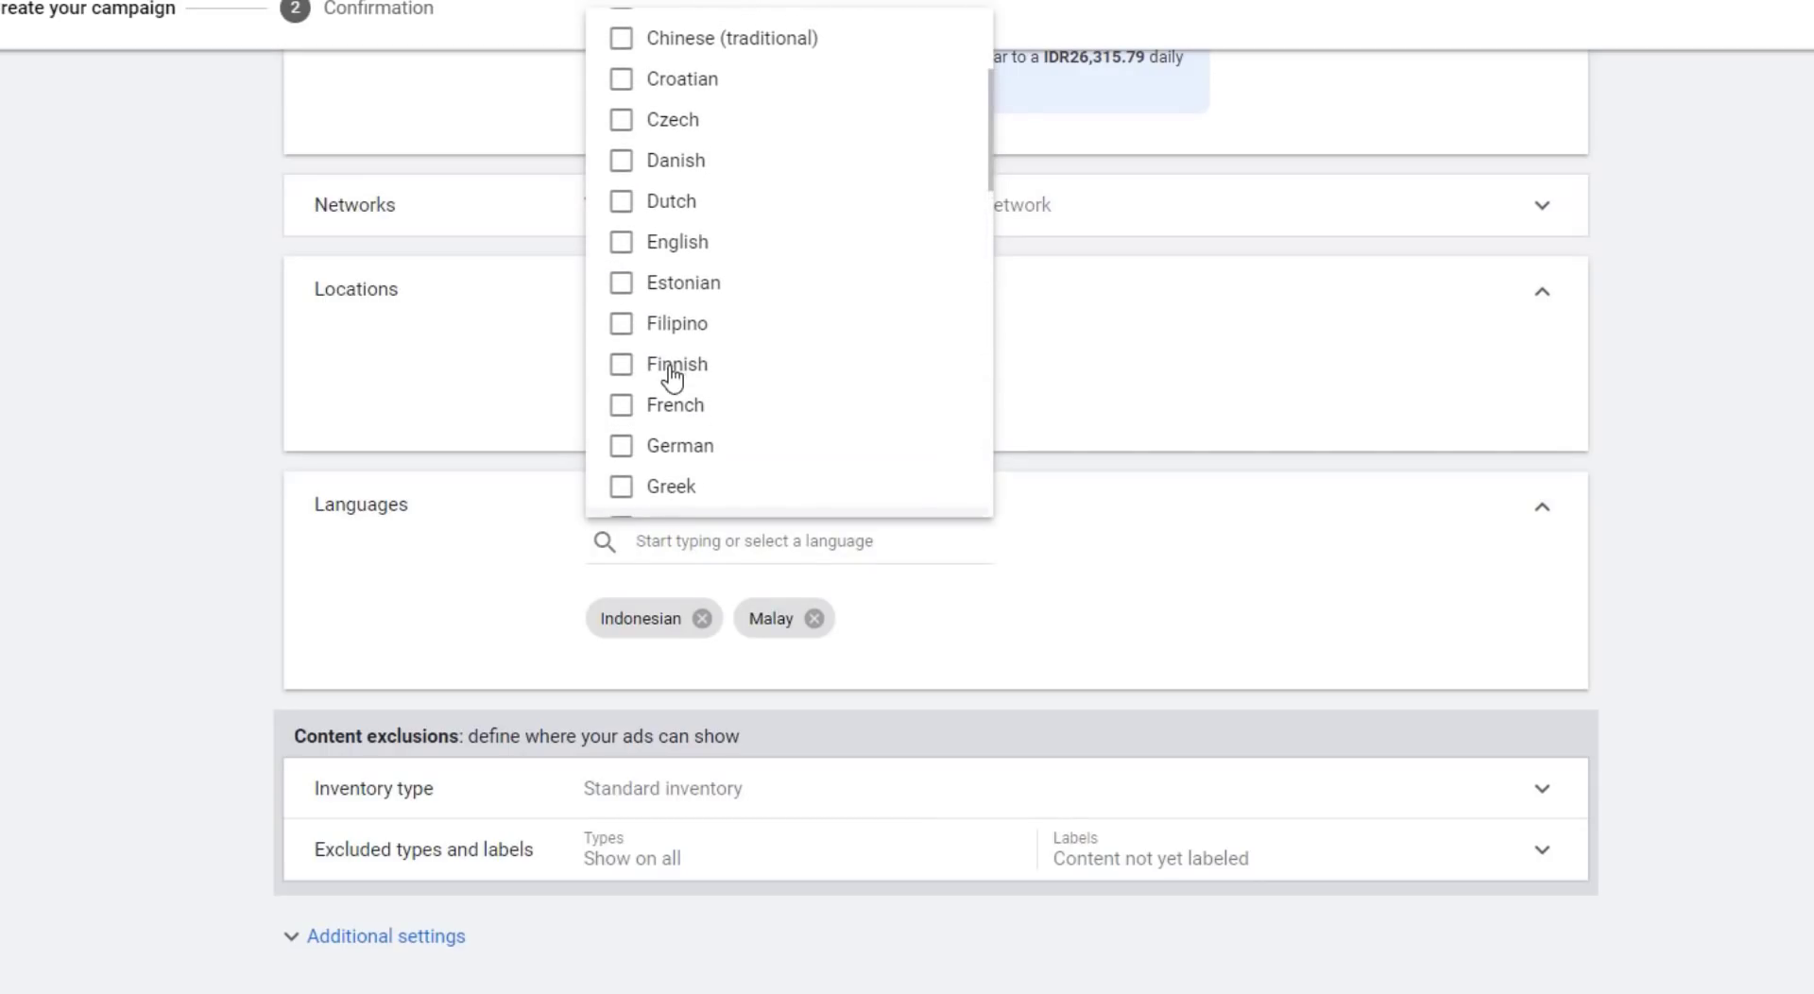
pyautogui.click(621, 243)
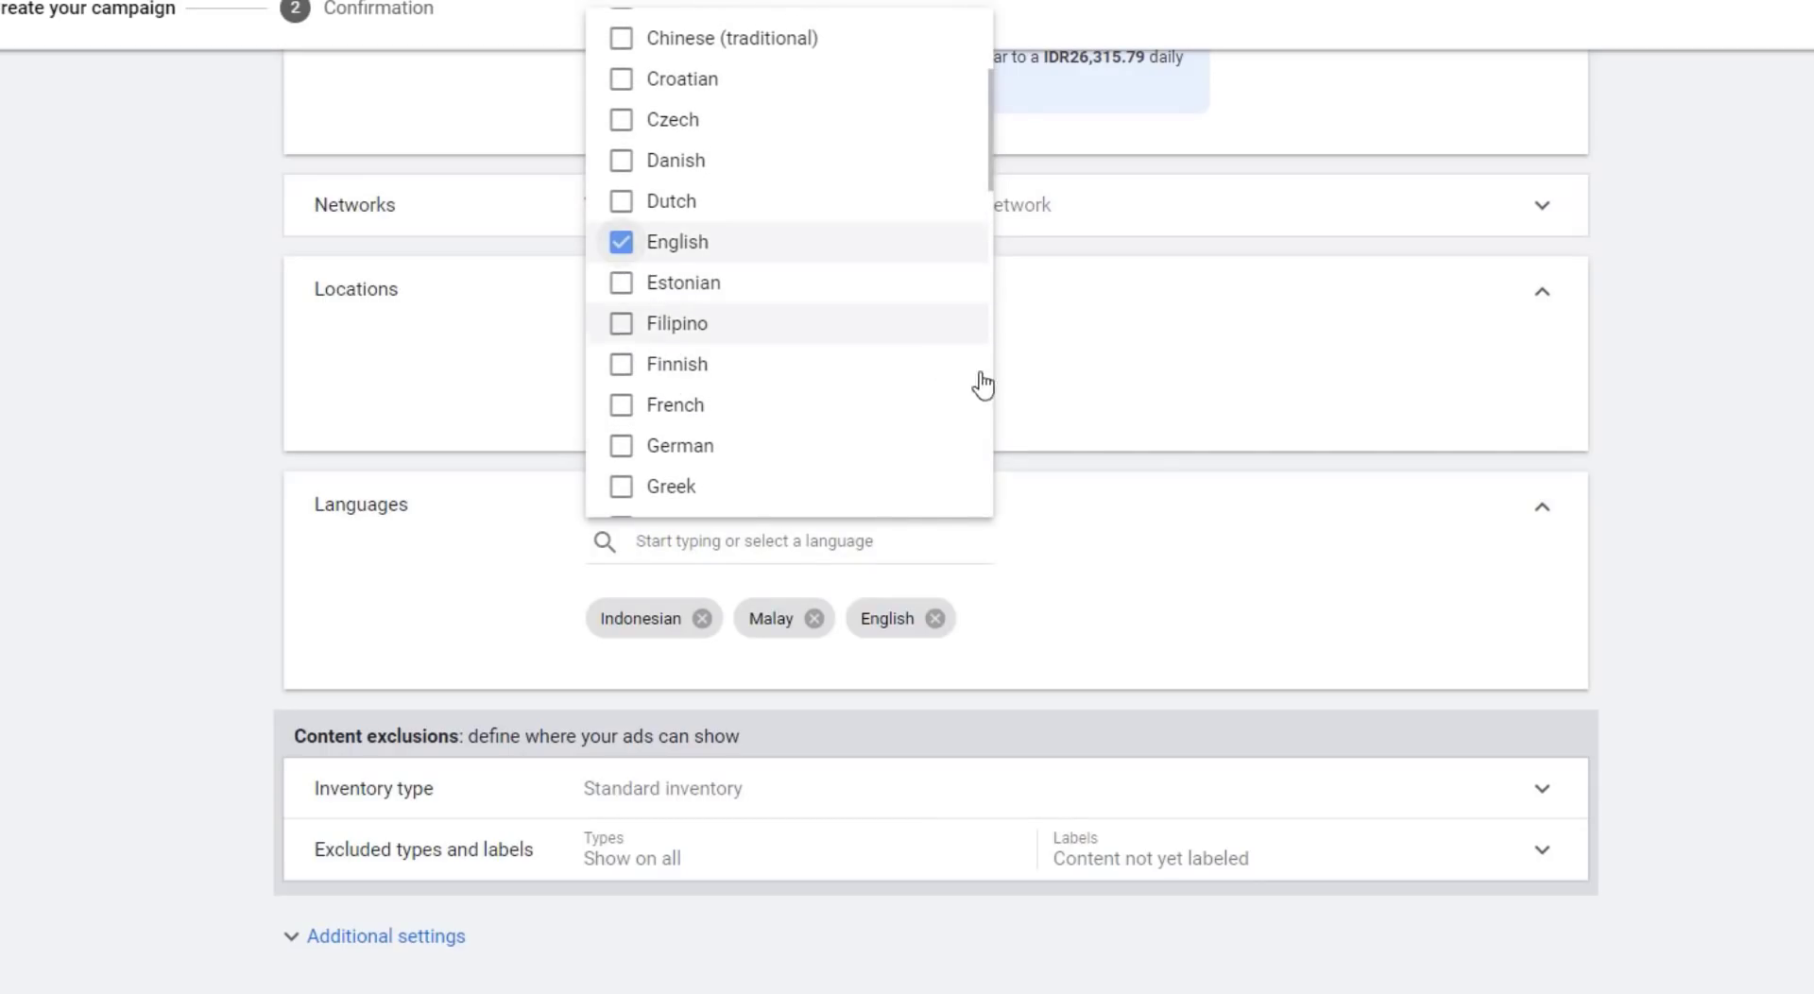
pyautogui.click(1225, 600)
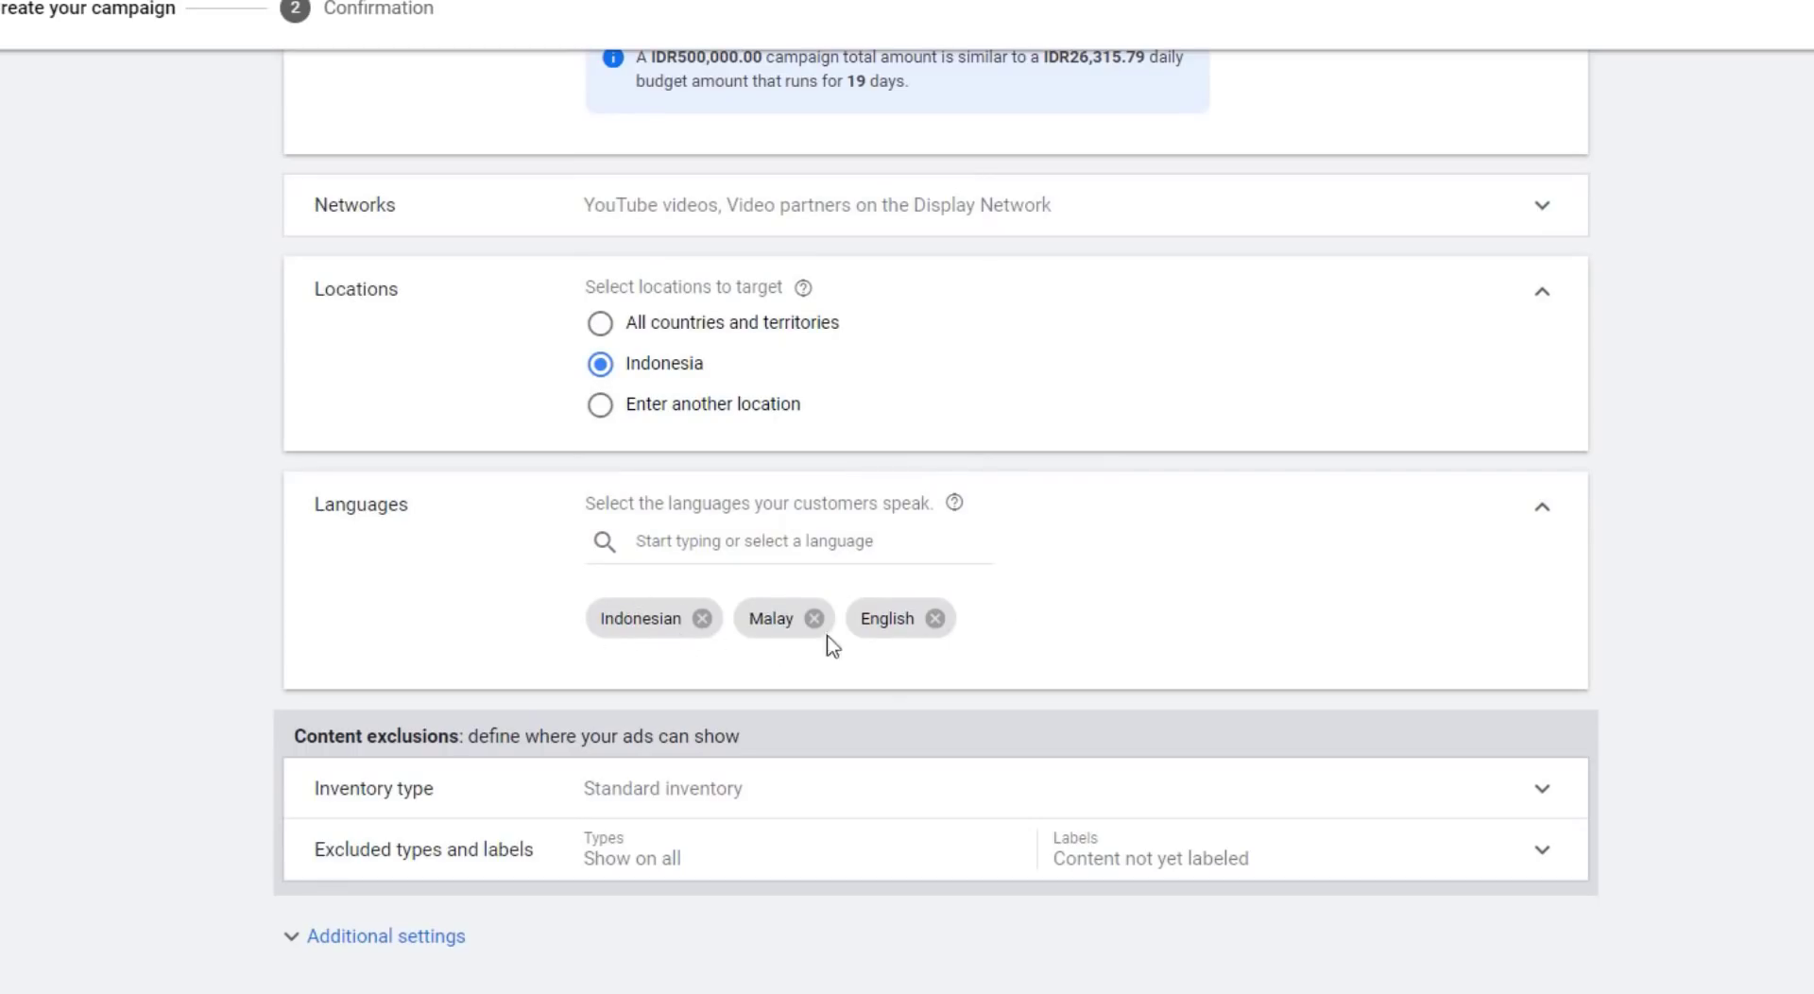
# Expand Additional settings and review the Conversions details, keeping devices, frequency capping and schedule default.
pyautogui.scroll(-3, 1175, 605)
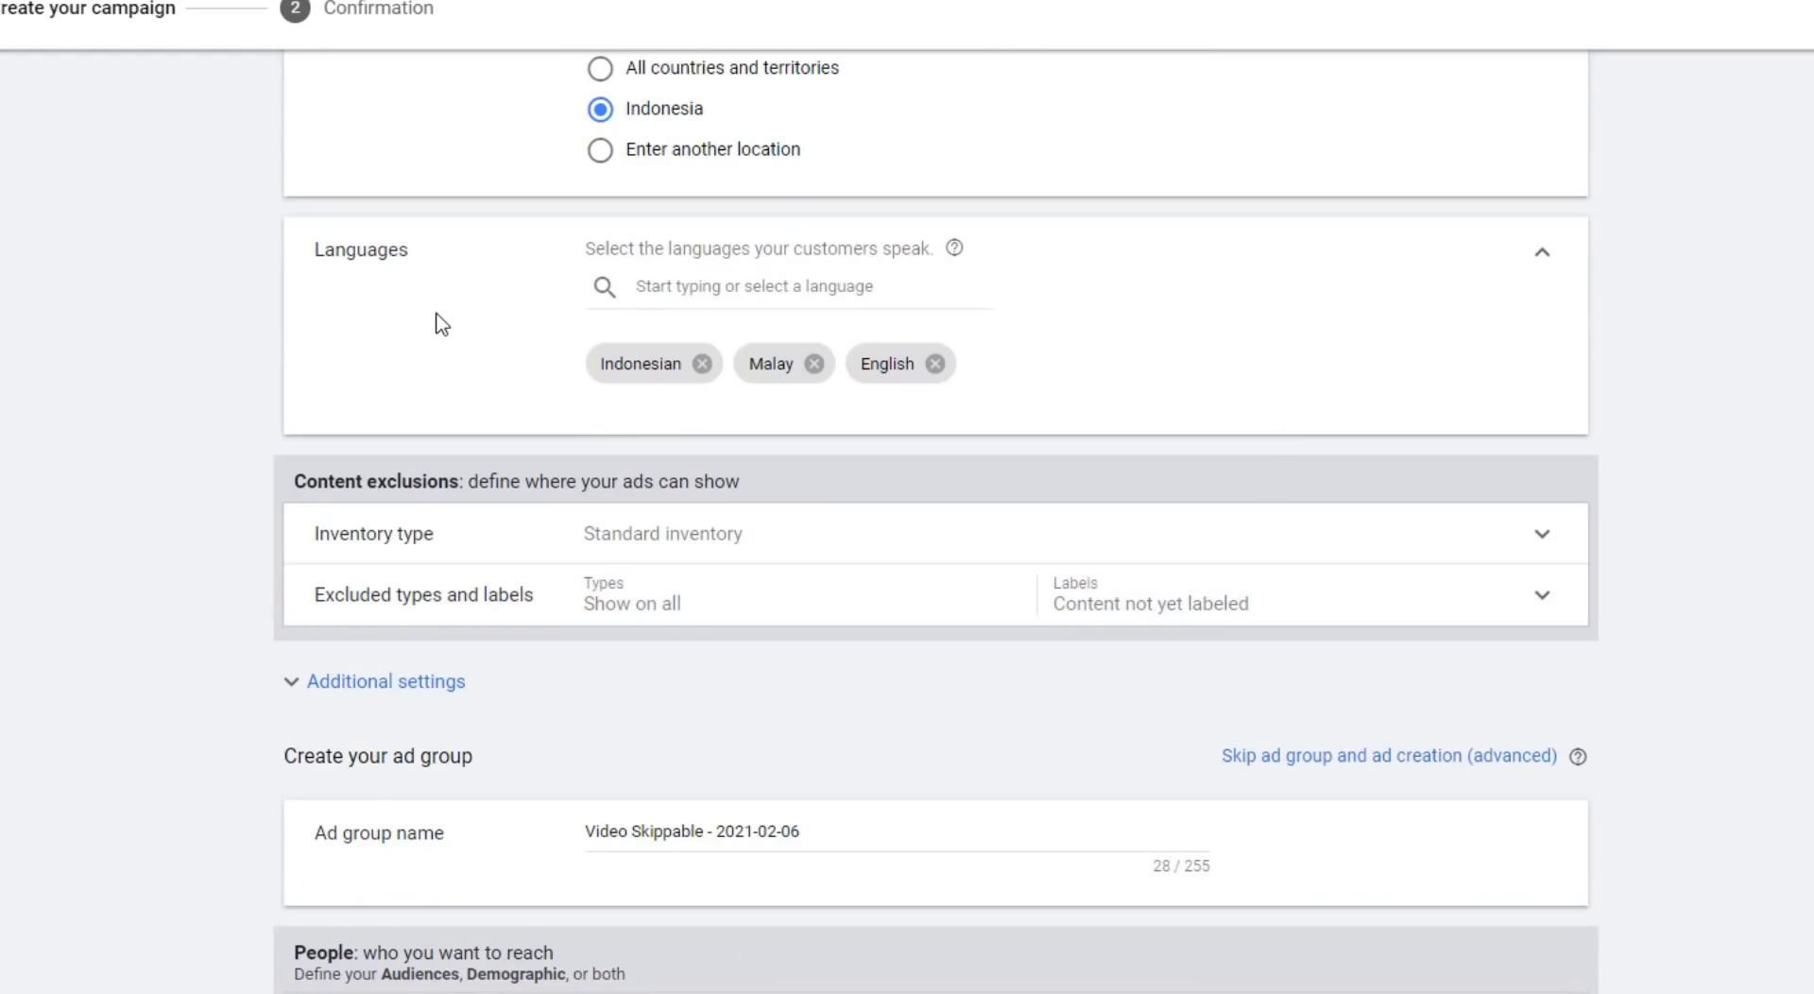
pyautogui.scroll(-3, 1181, 548)
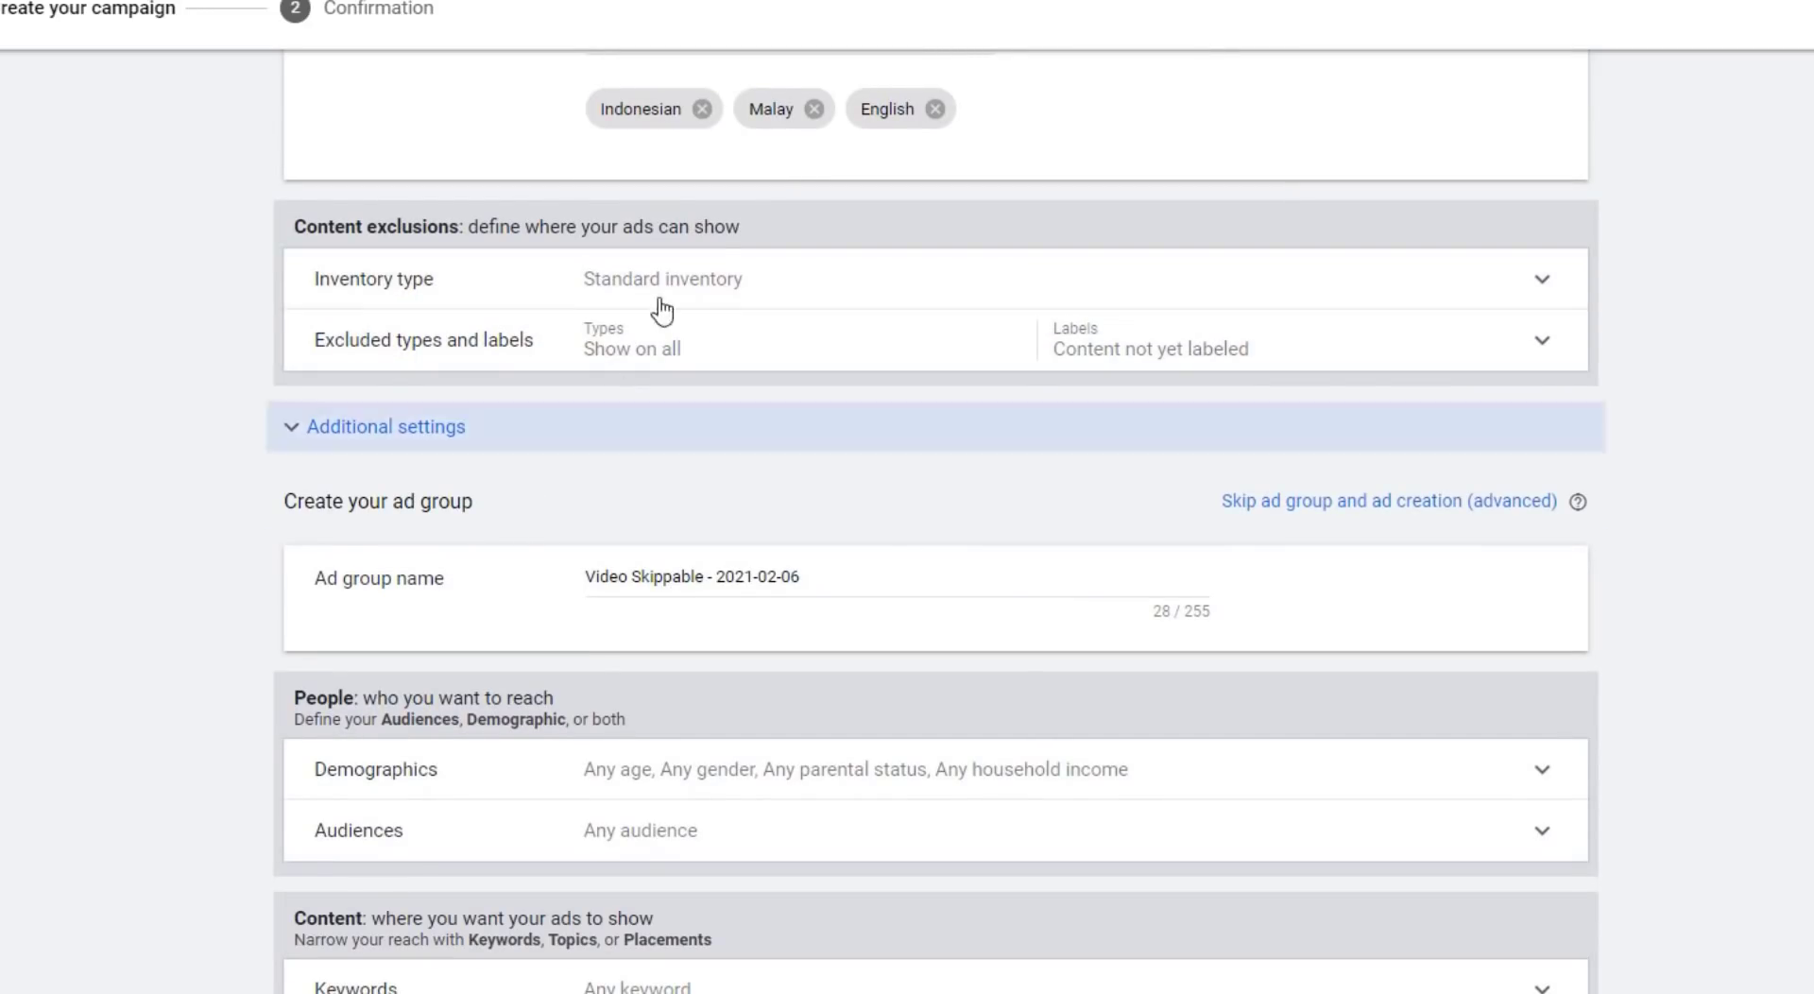
pyautogui.click(487, 428)
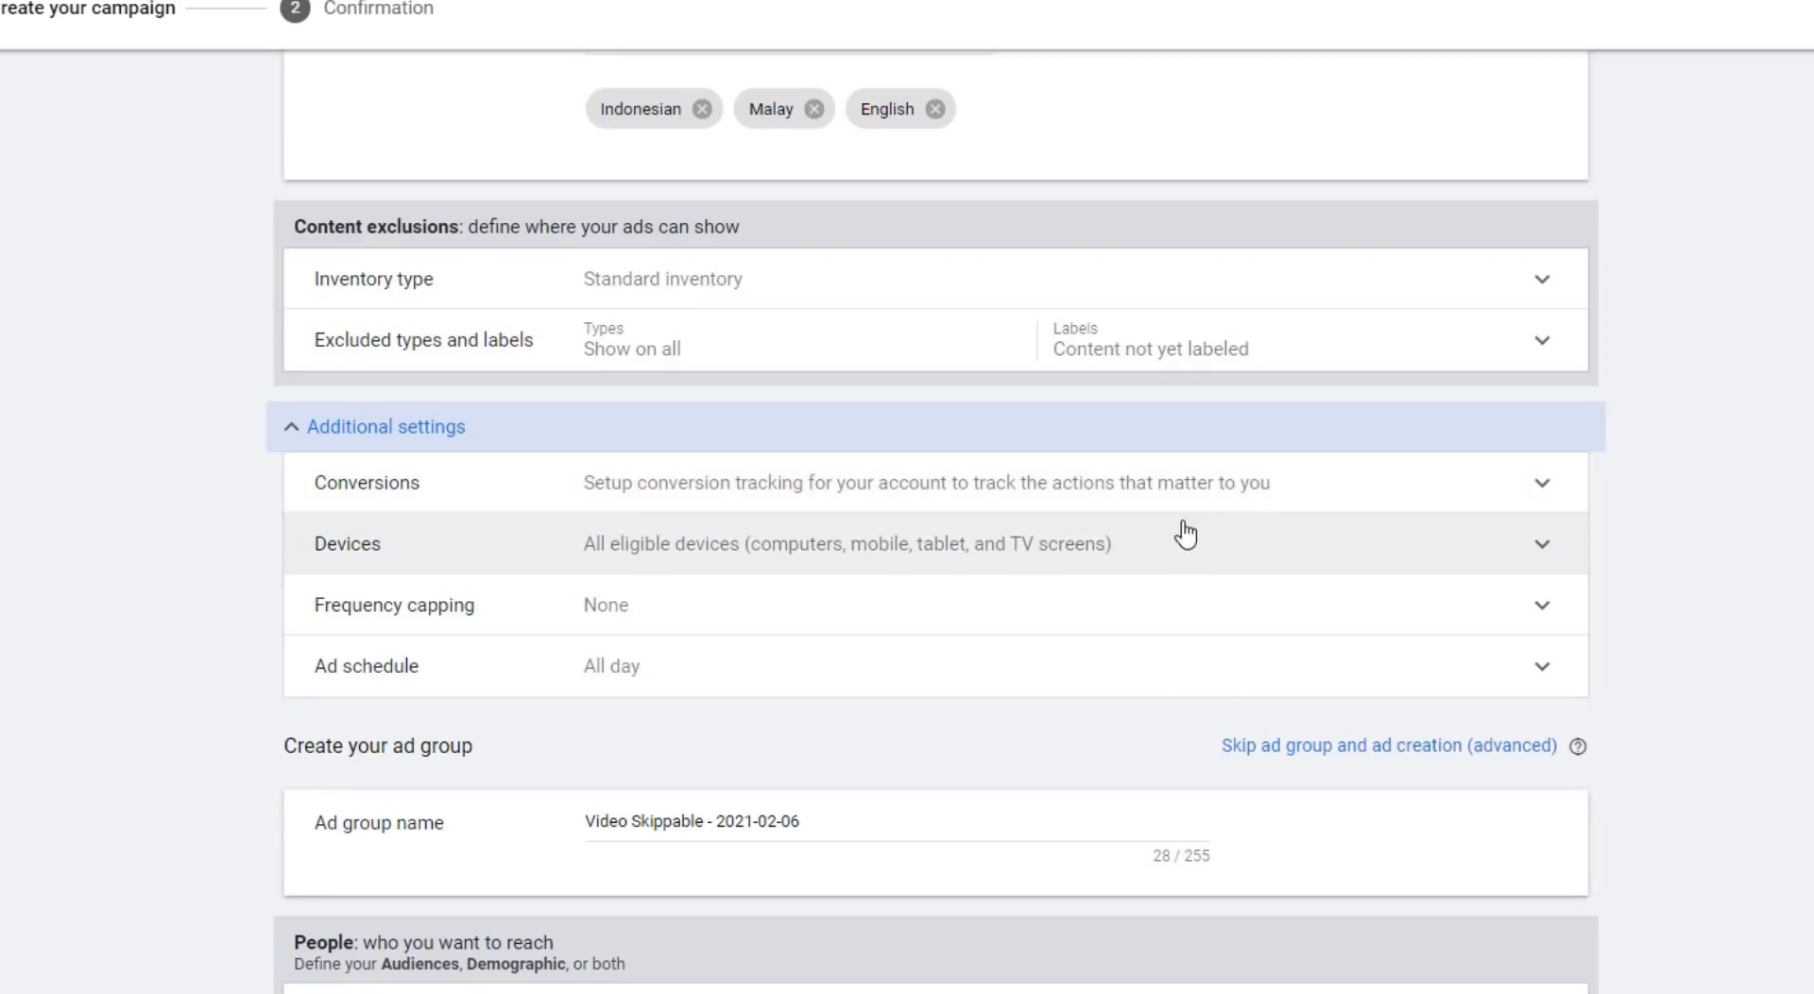
pyautogui.click(985, 497)
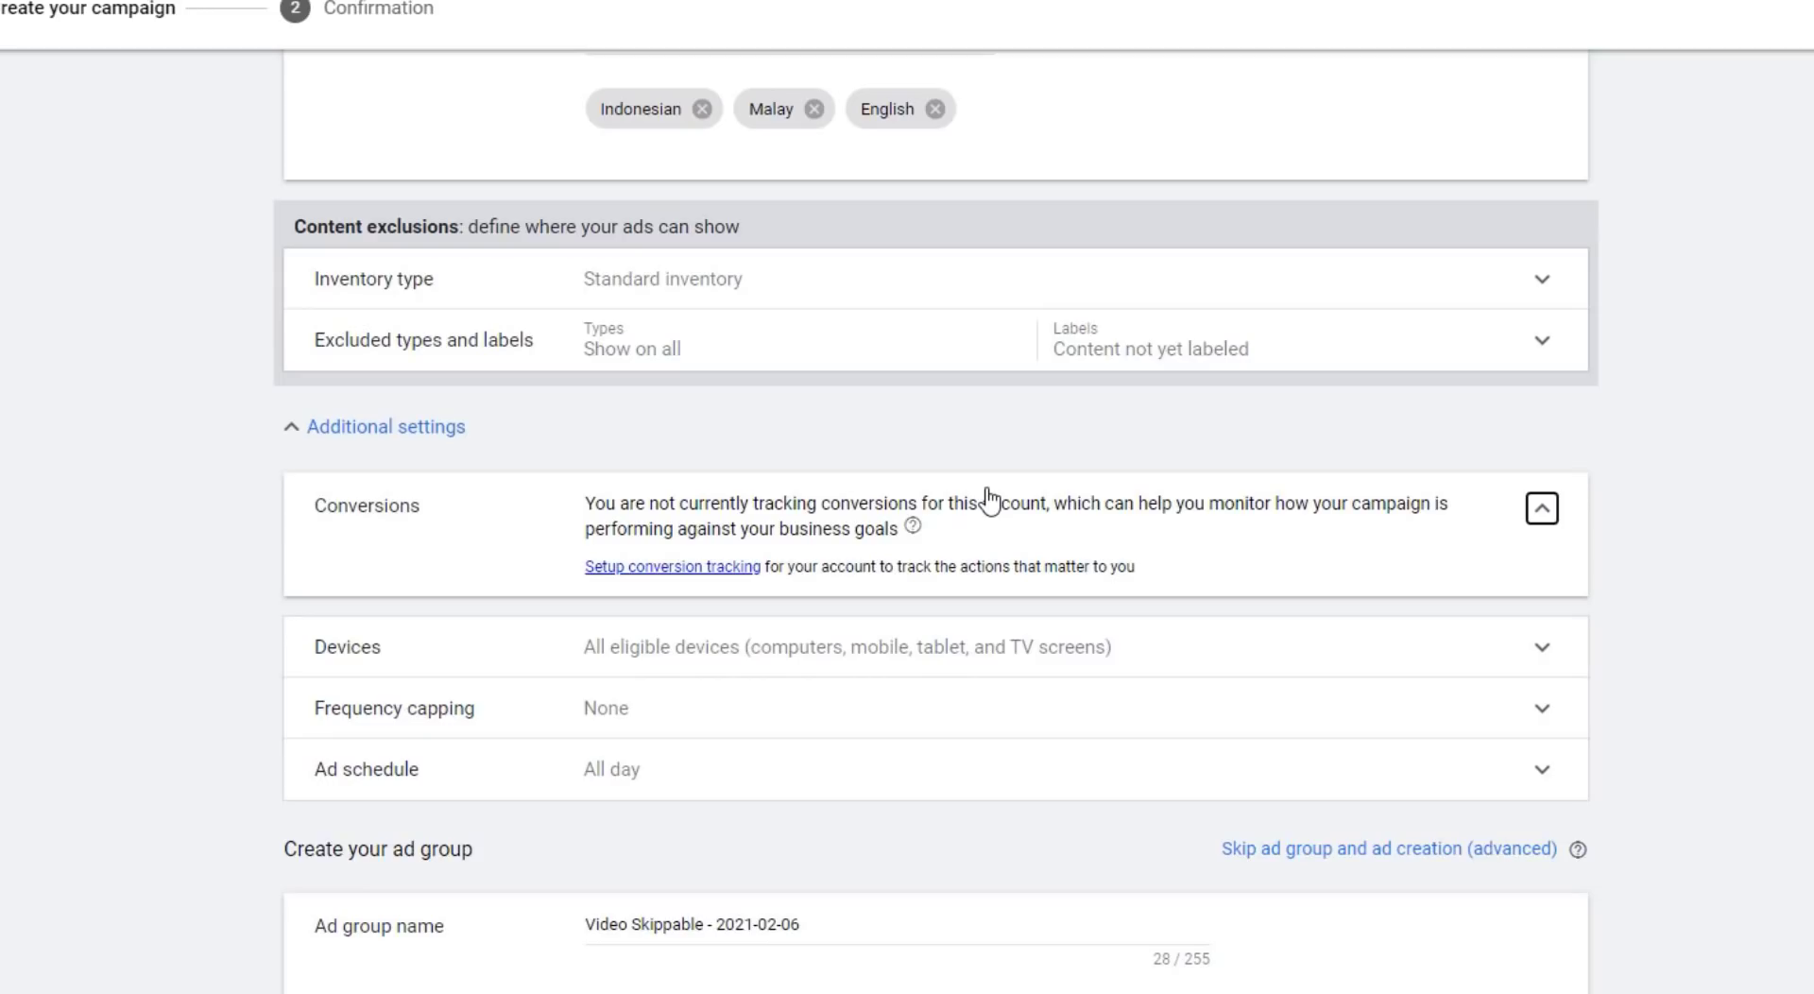
pyautogui.click(1543, 511)
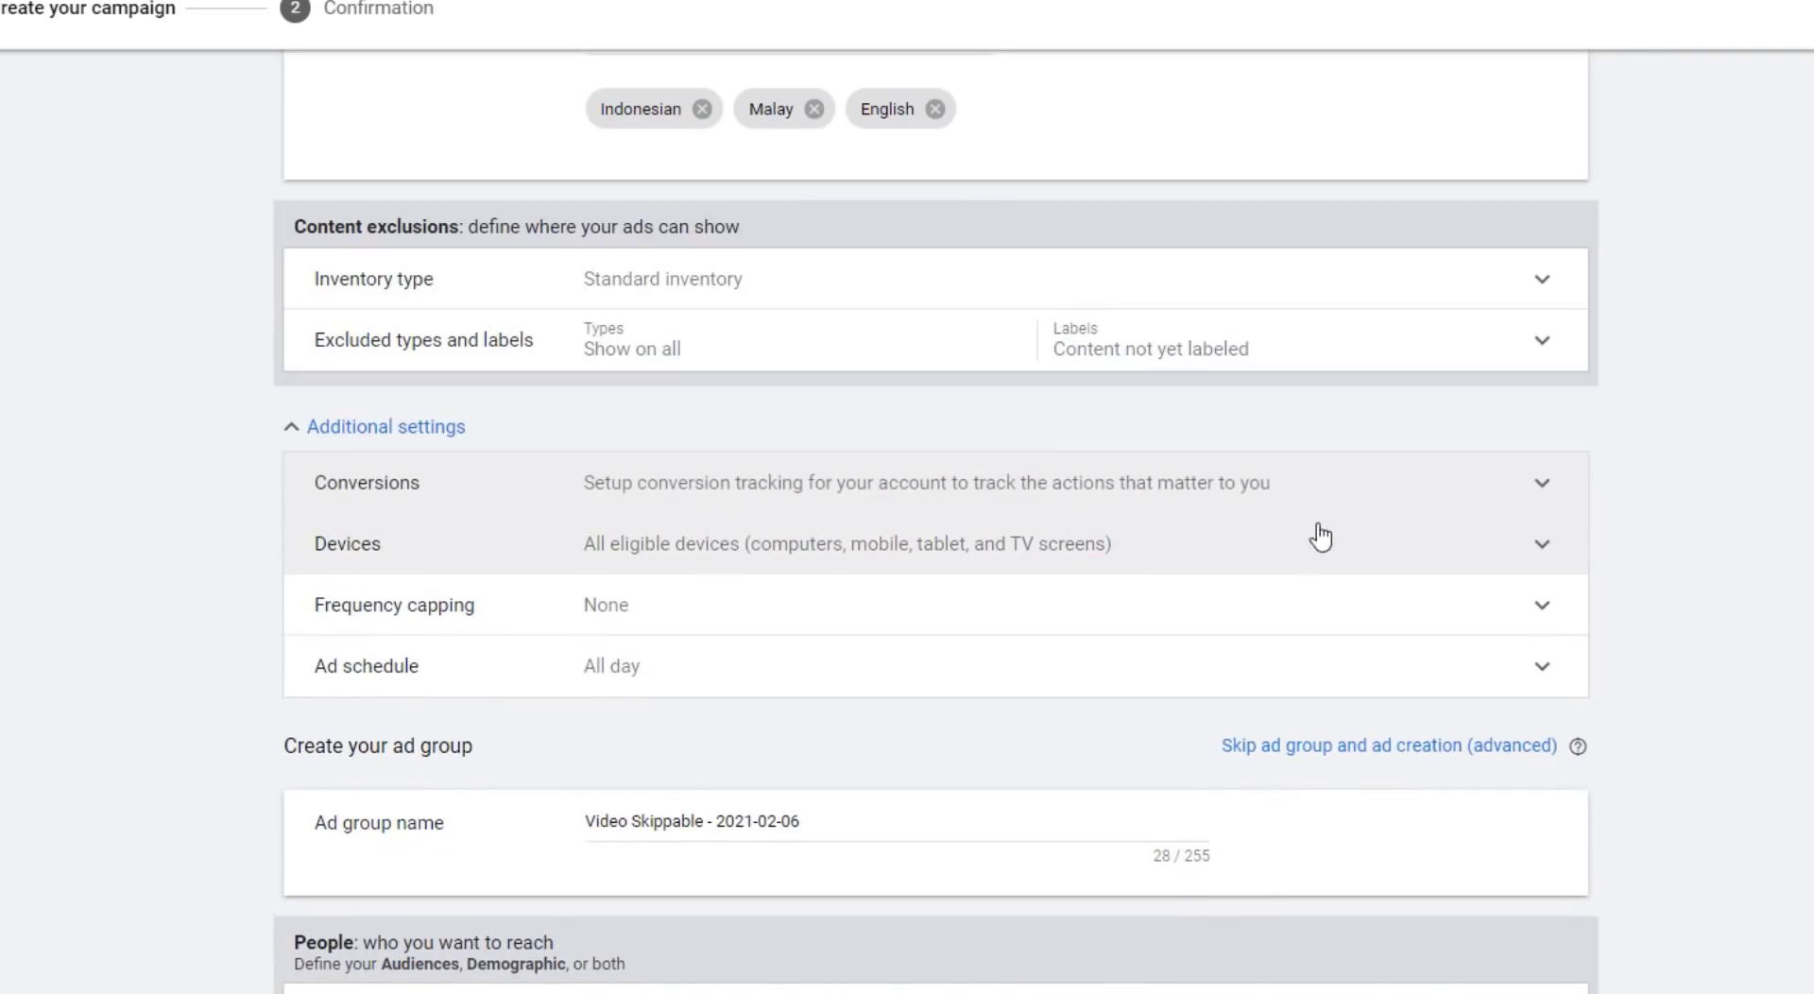
pyautogui.click(1186, 560)
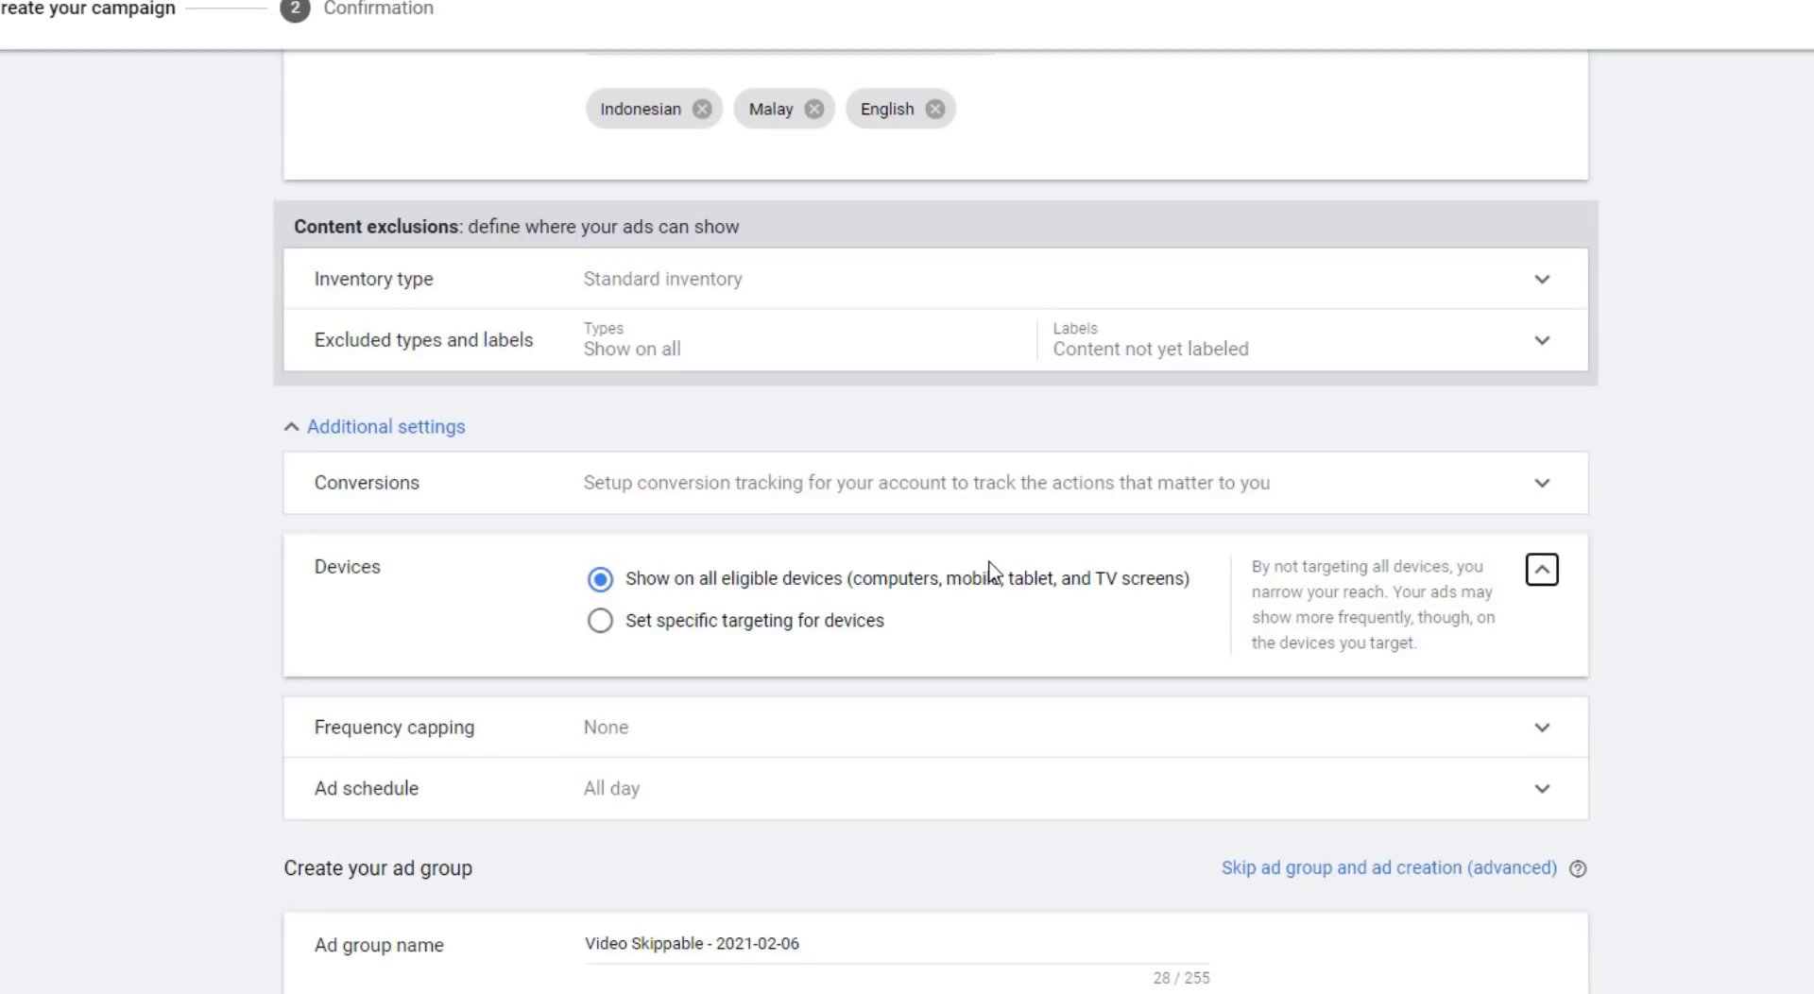
pyautogui.click(1542, 571)
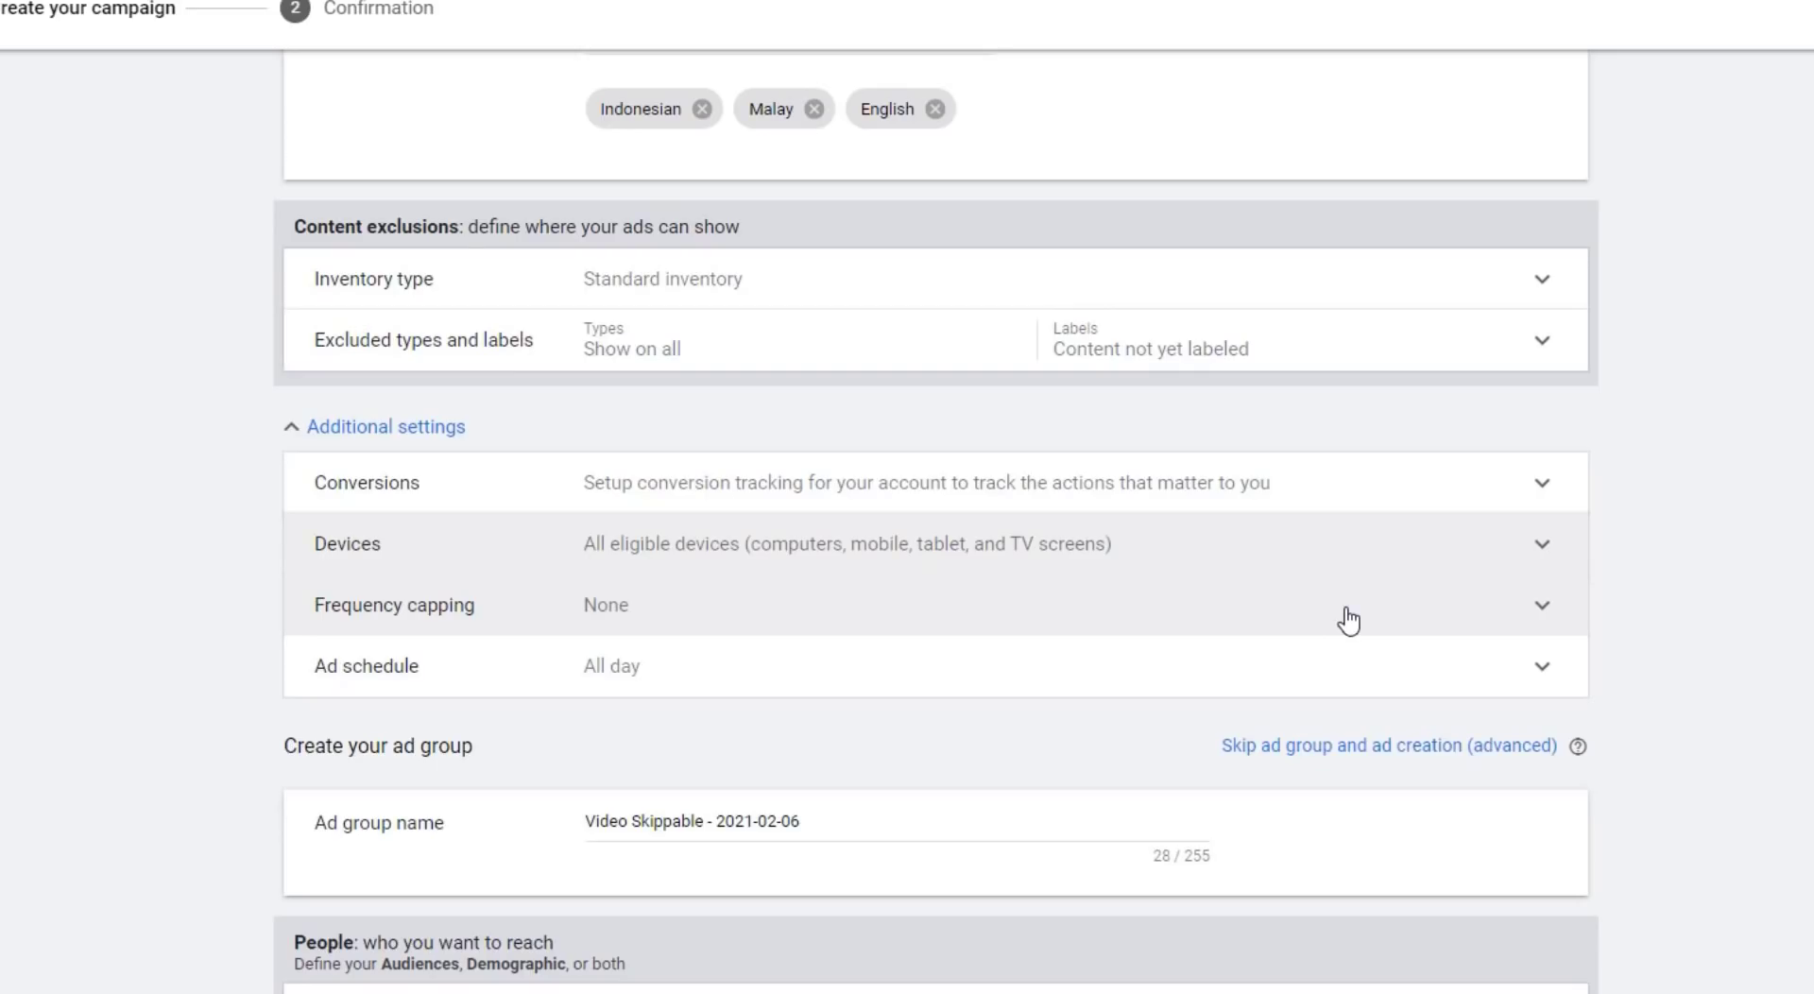
pyautogui.click(1348, 620)
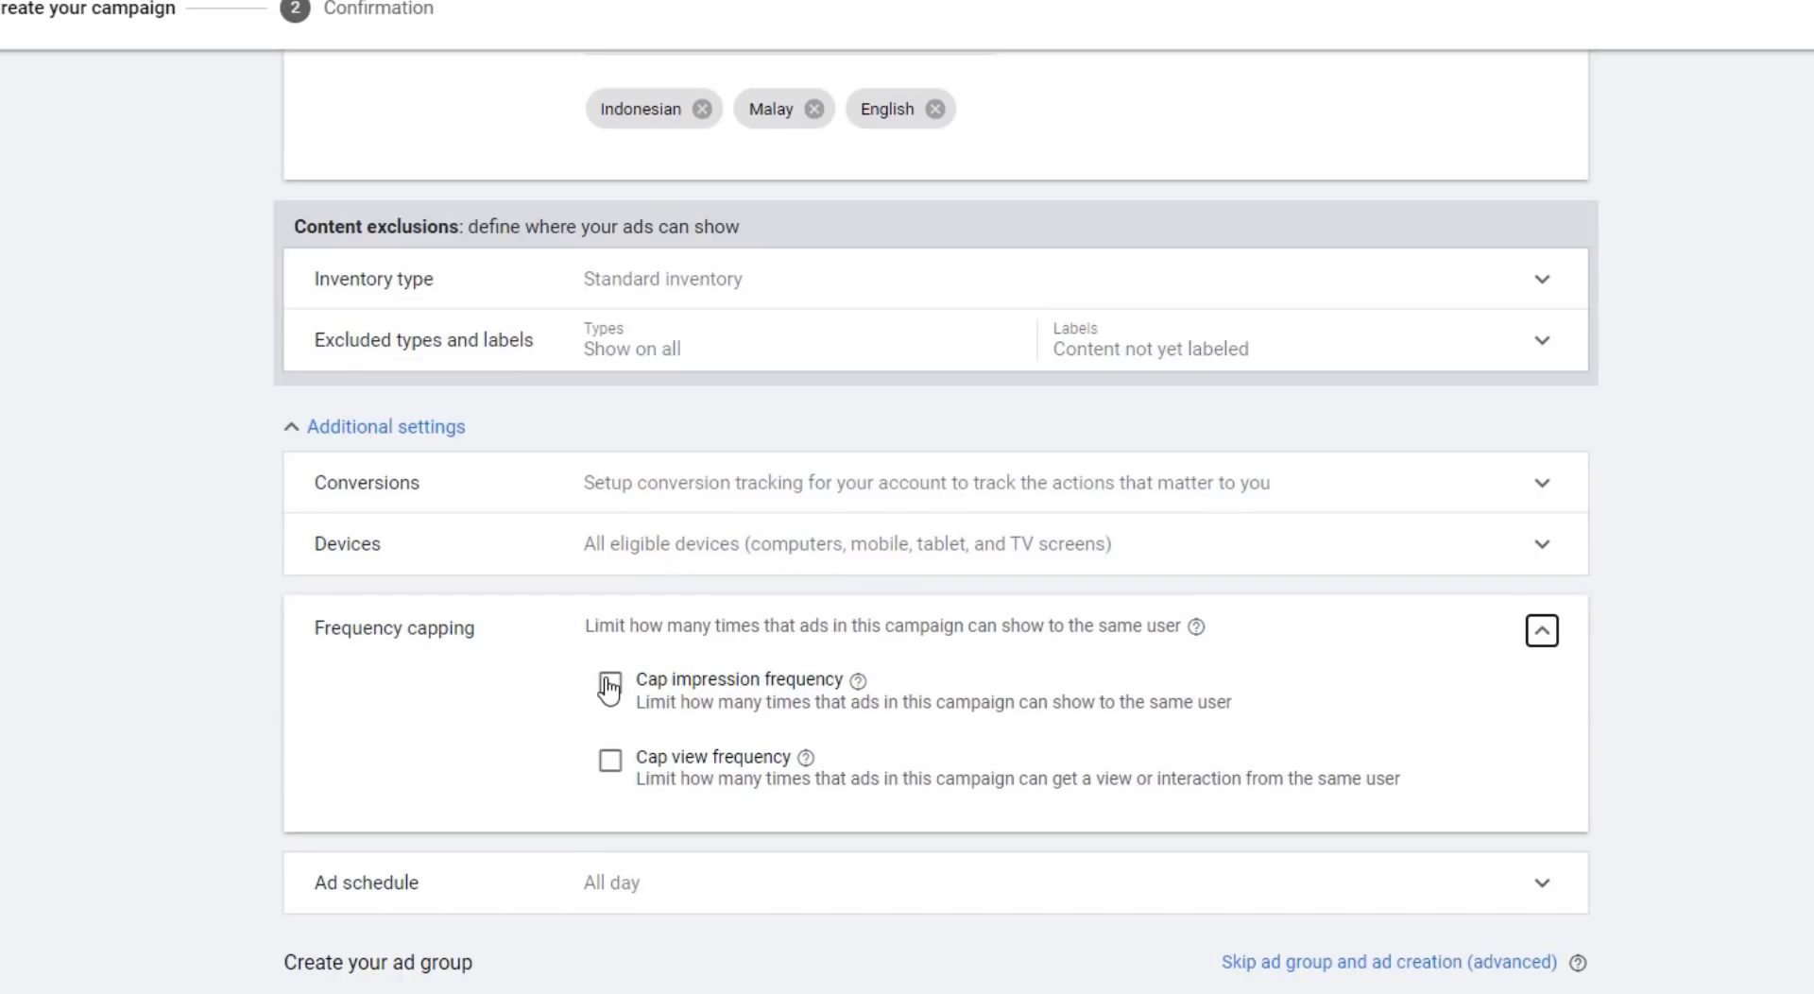
pyautogui.click(1541, 631)
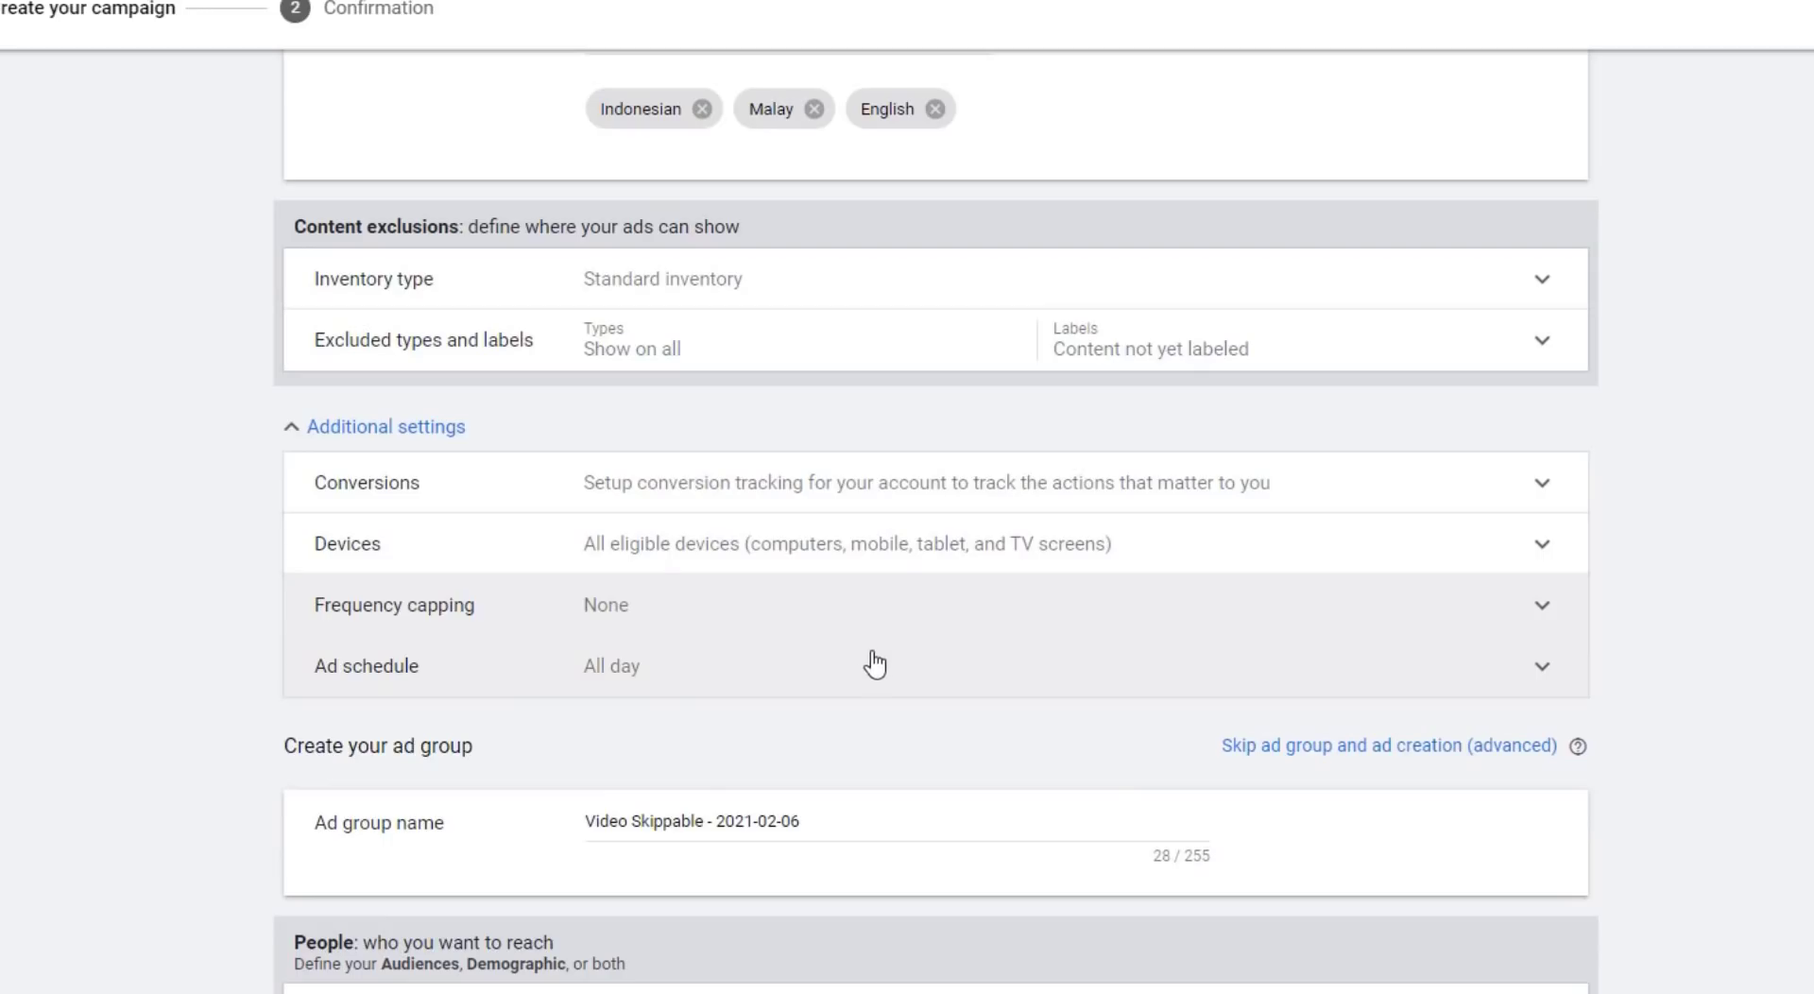
pyautogui.scroll(-3, 794, 672)
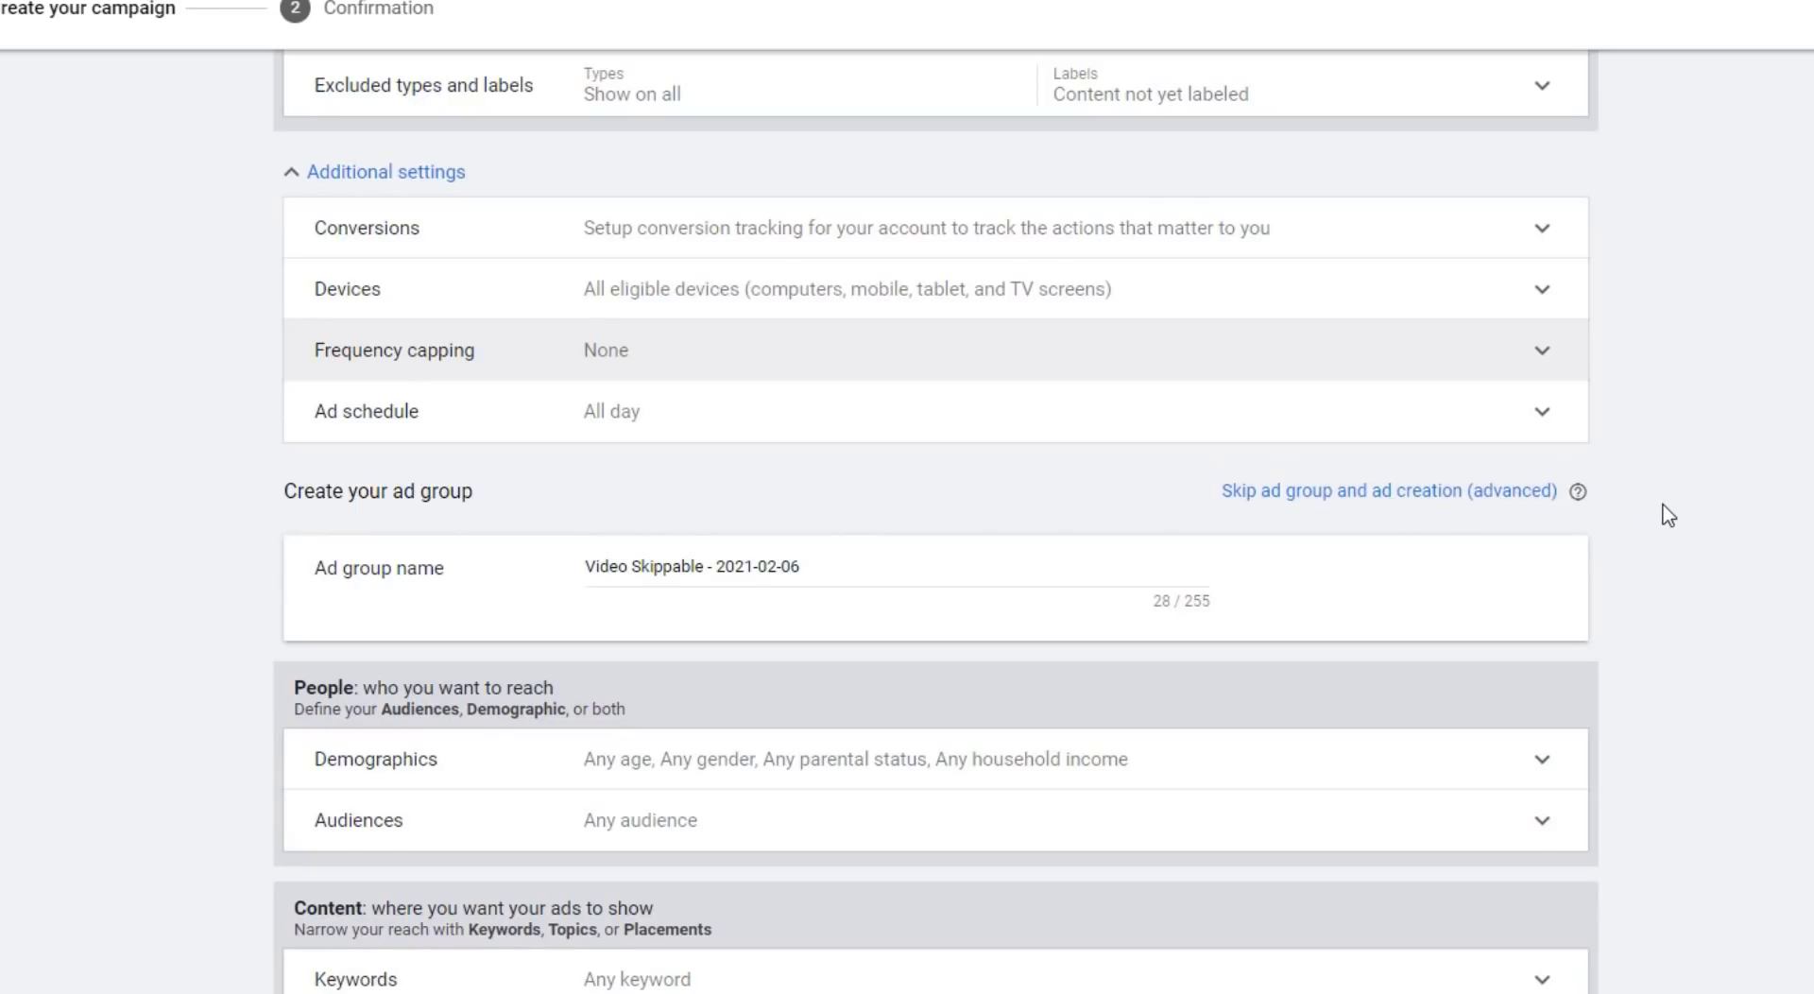
# Leave every age, gender, parental status and income checked in Demographics, then expand Audiences.
pyautogui.scroll(-4, 1669, 515)
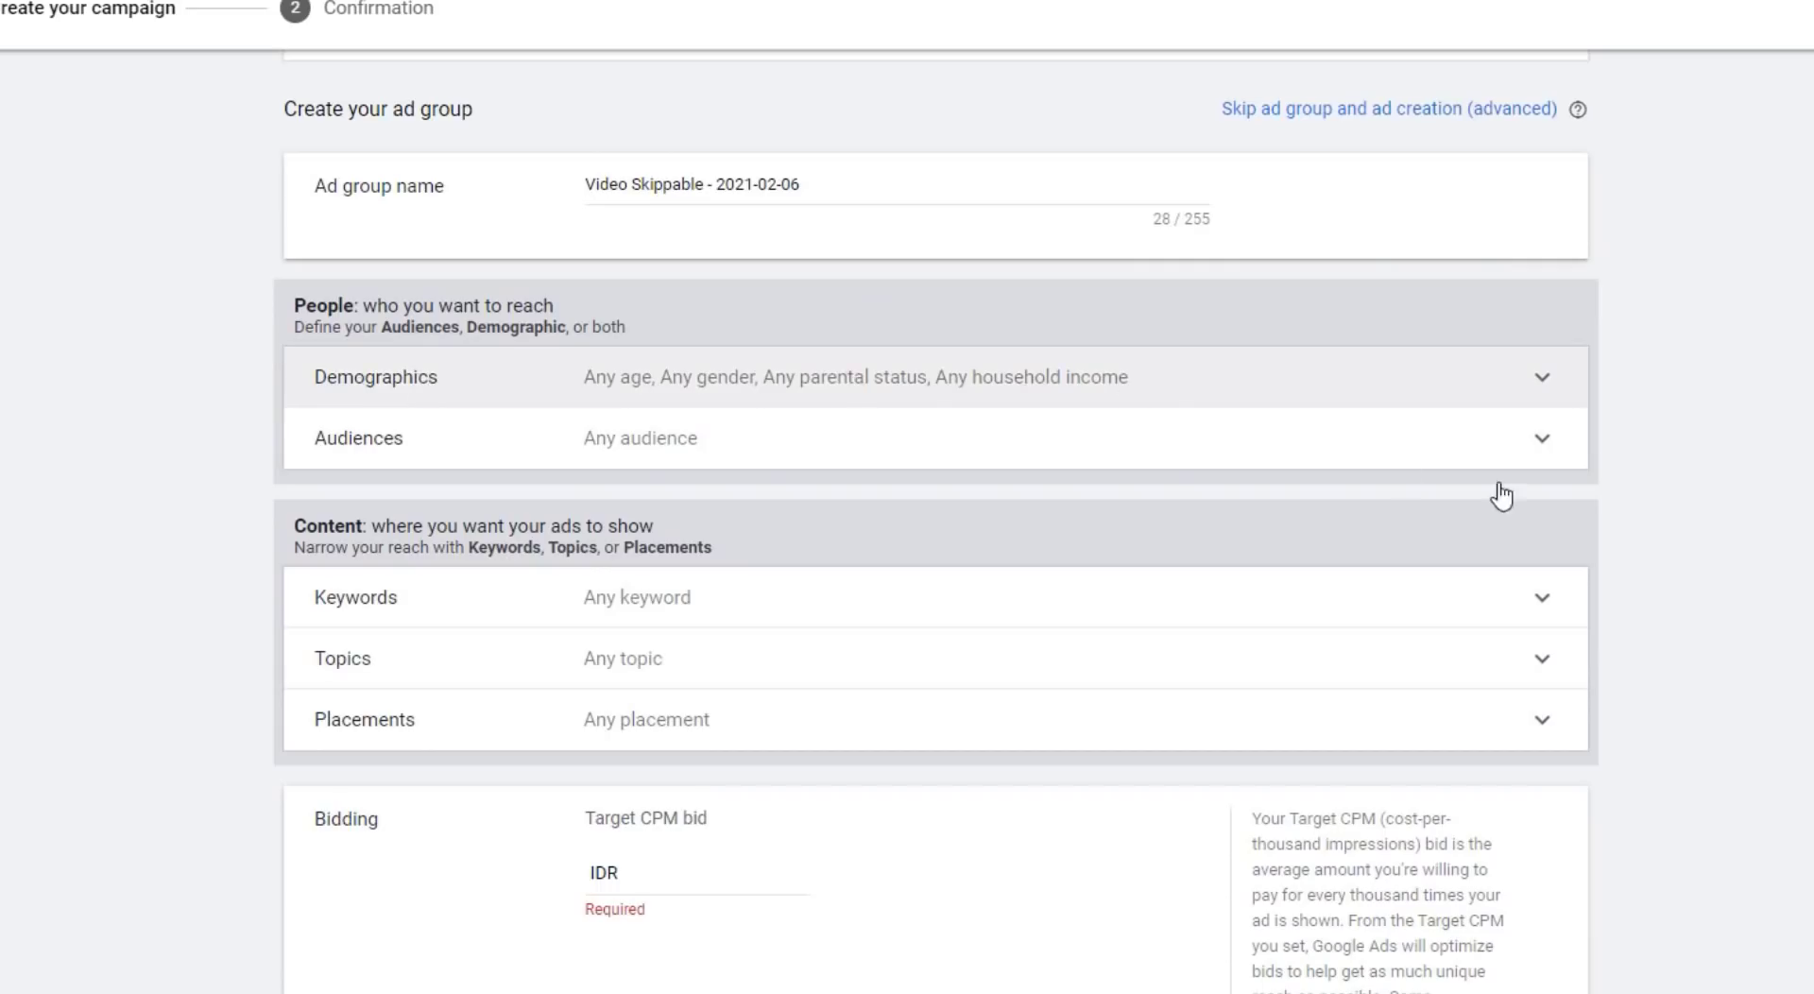
pyautogui.scroll(1, 1698, 543)
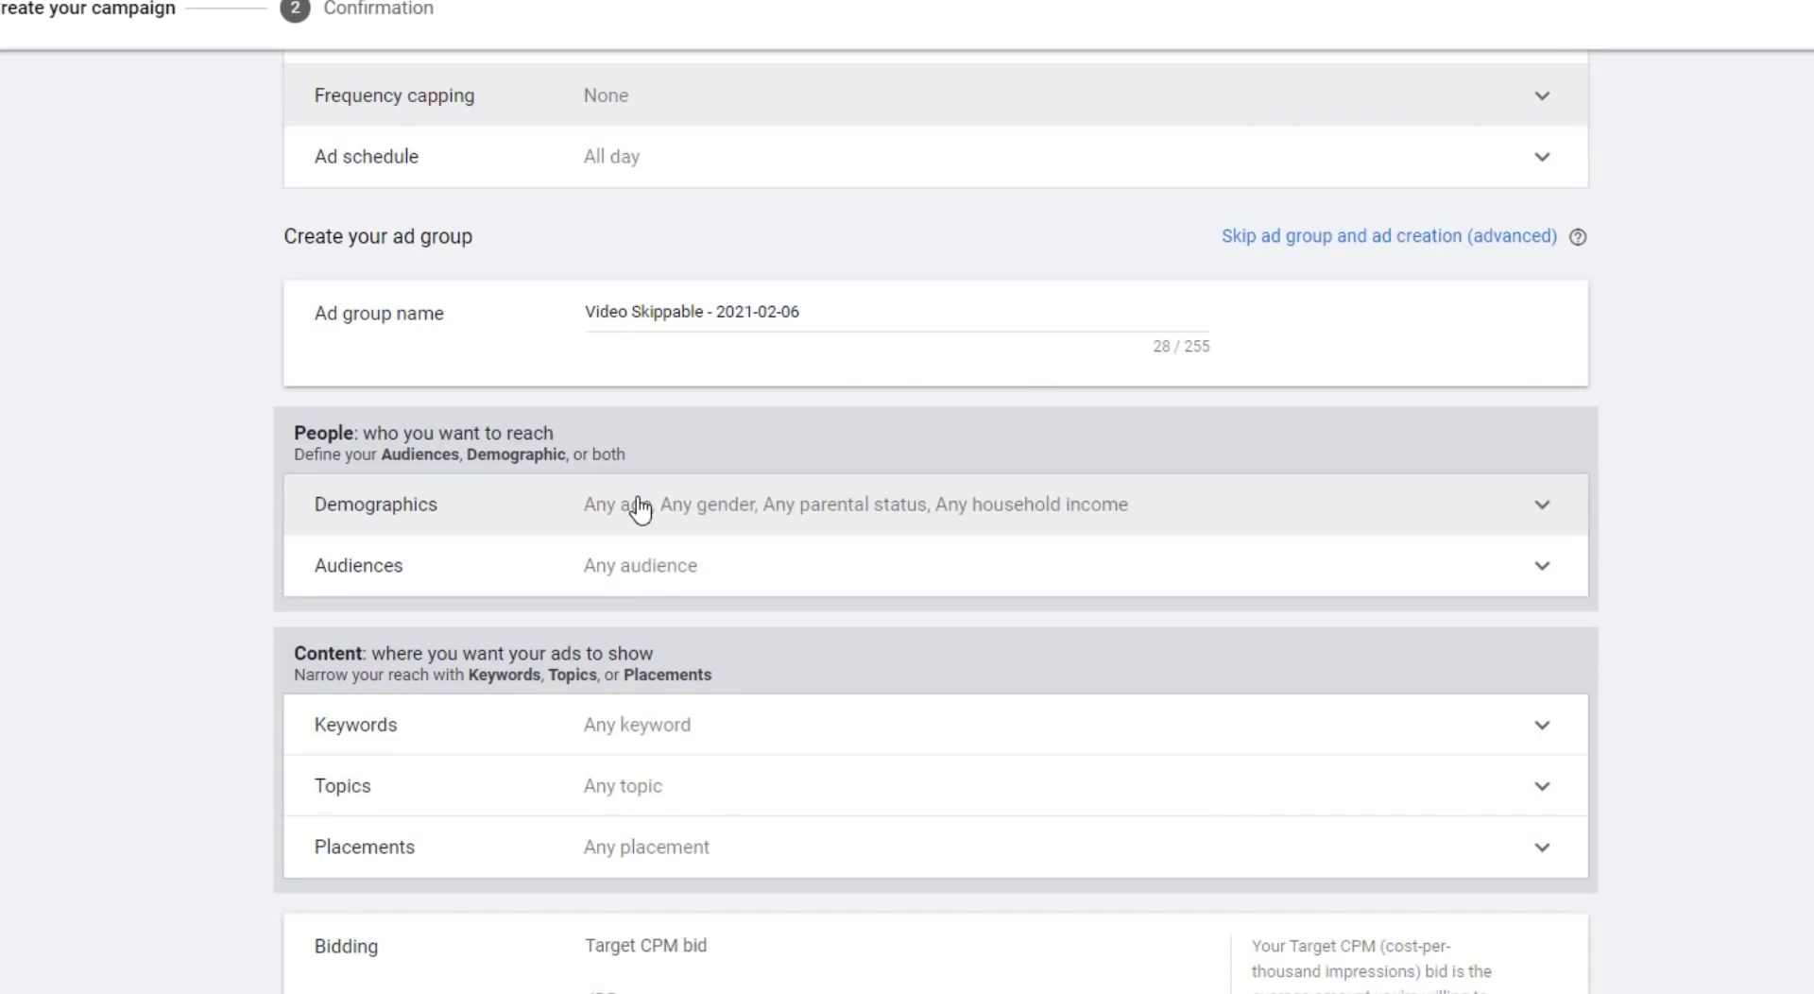
pyautogui.click(636, 506)
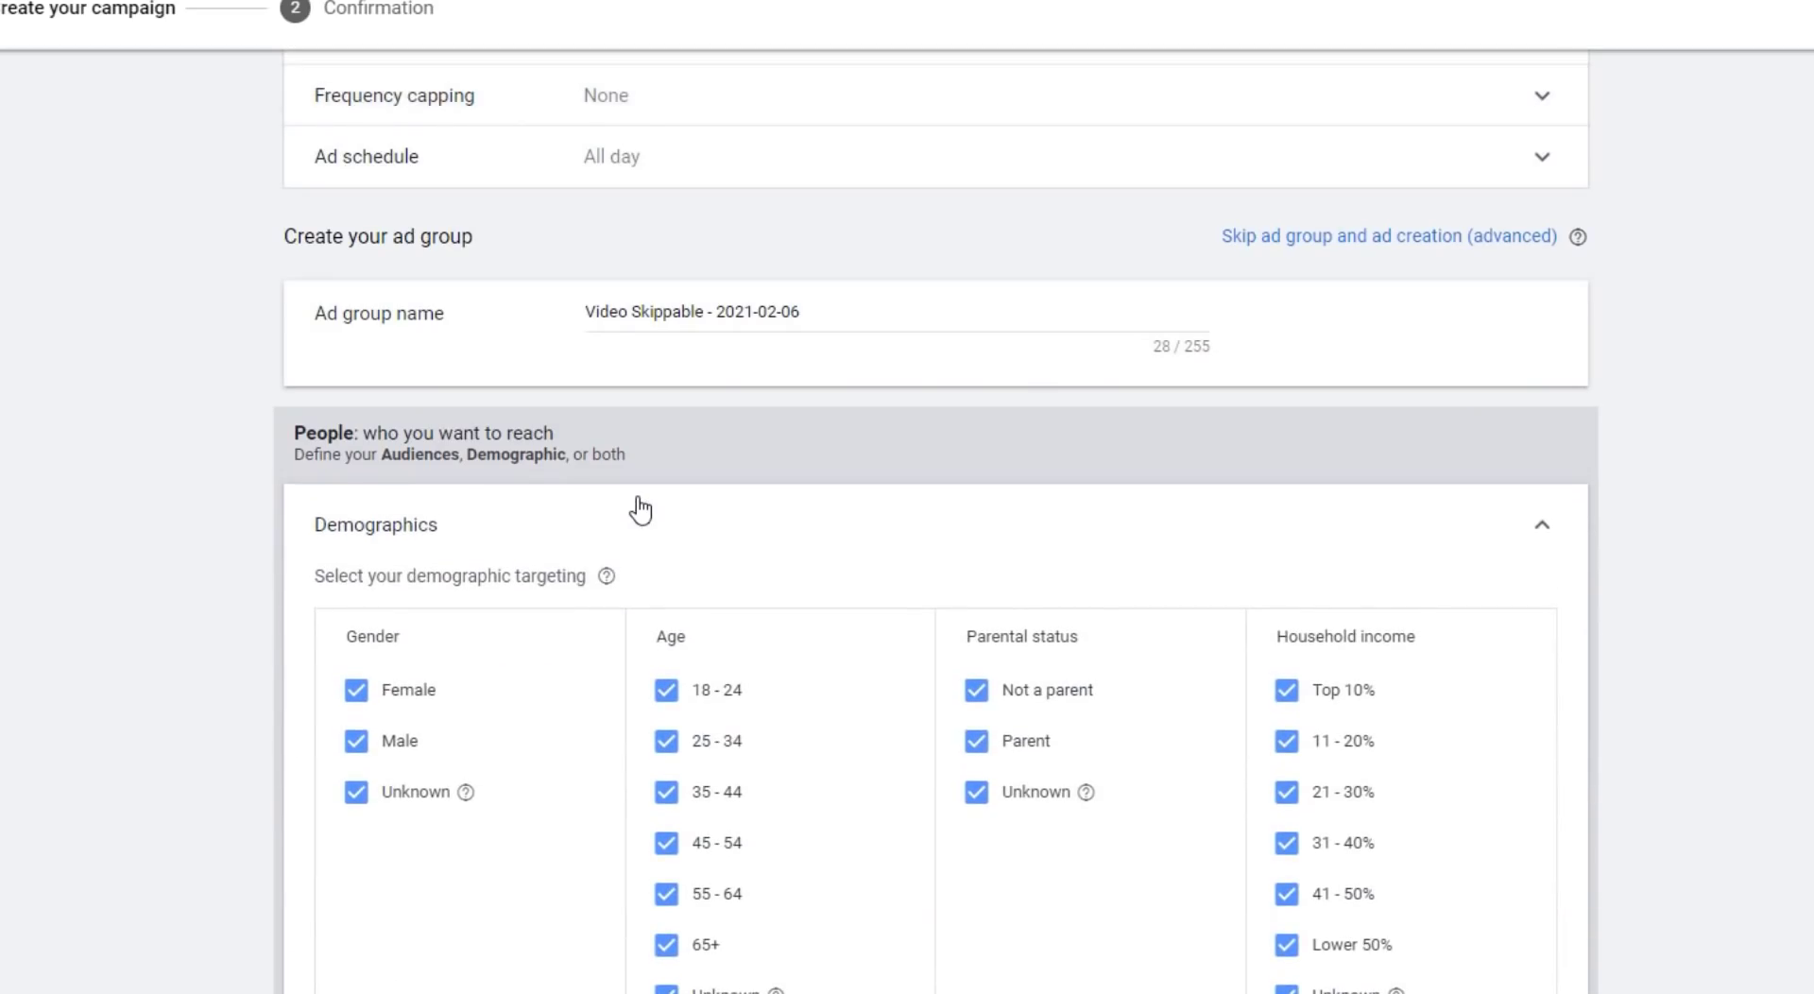
pyautogui.scroll(-3, 1254, 557)
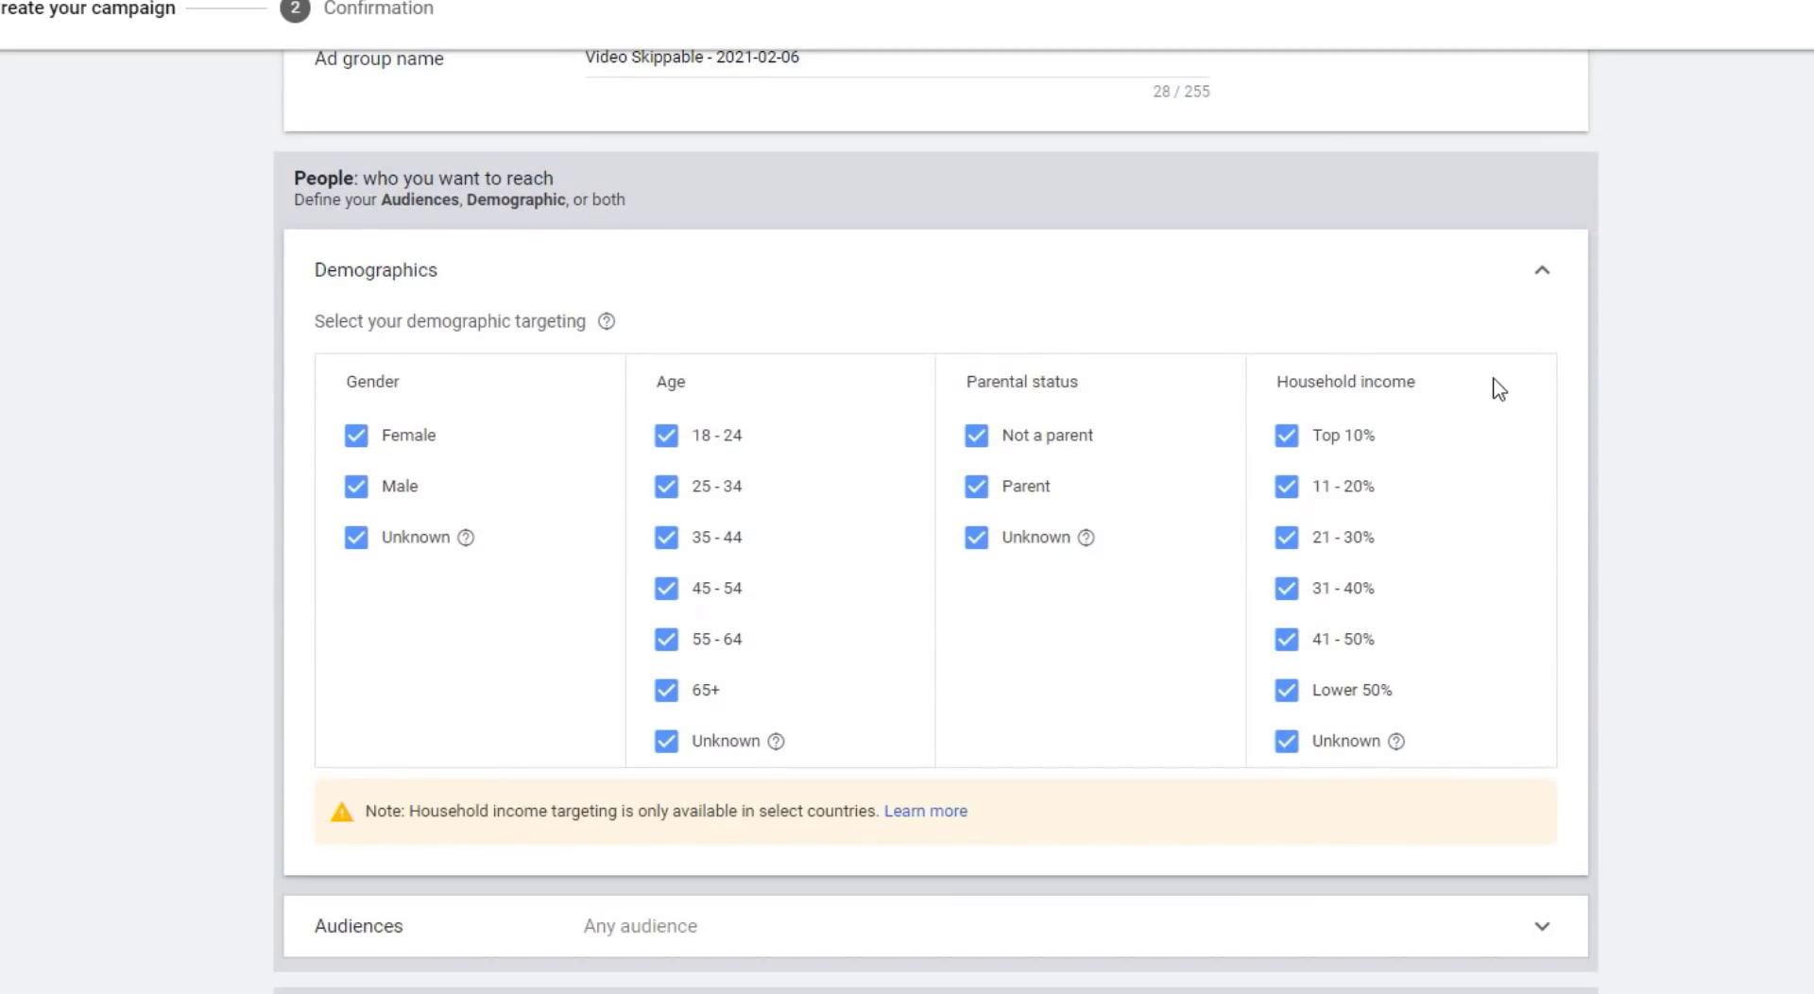
pyautogui.click(1544, 282)
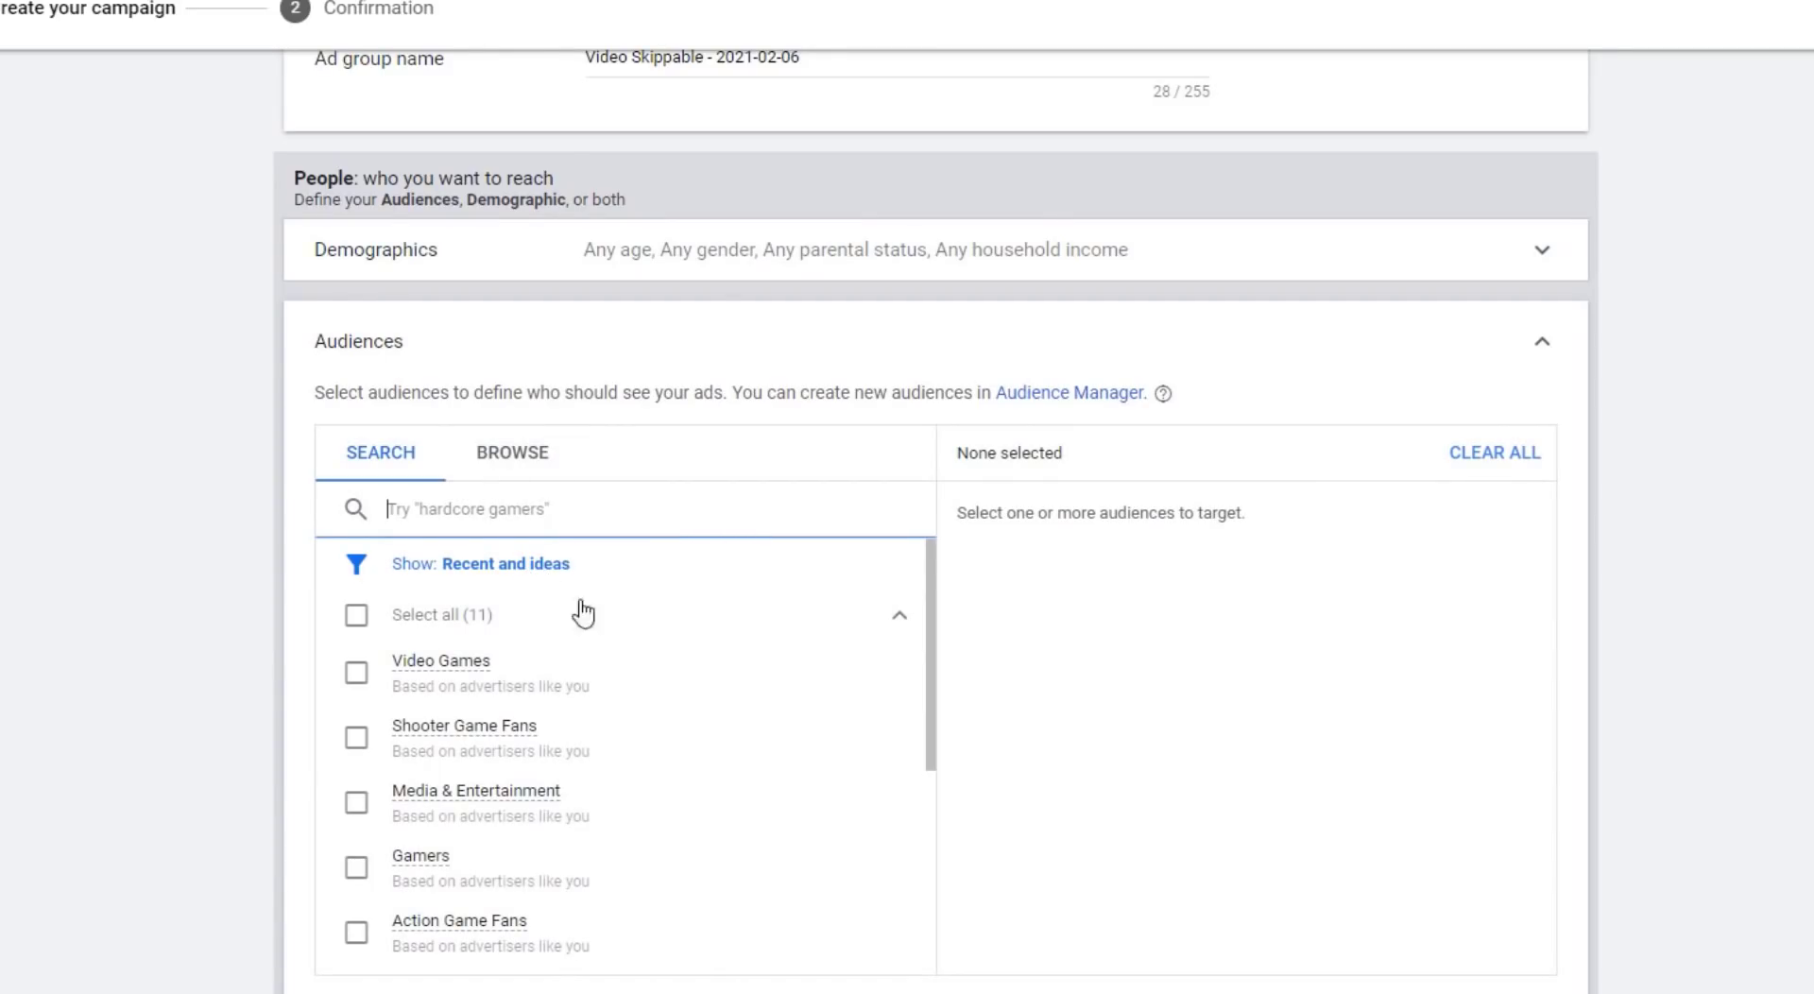
# Try the Gamers and Media & Entertainment audiences, then clear them to keep Any audience.
pyautogui.scroll(-3, 624, 642)
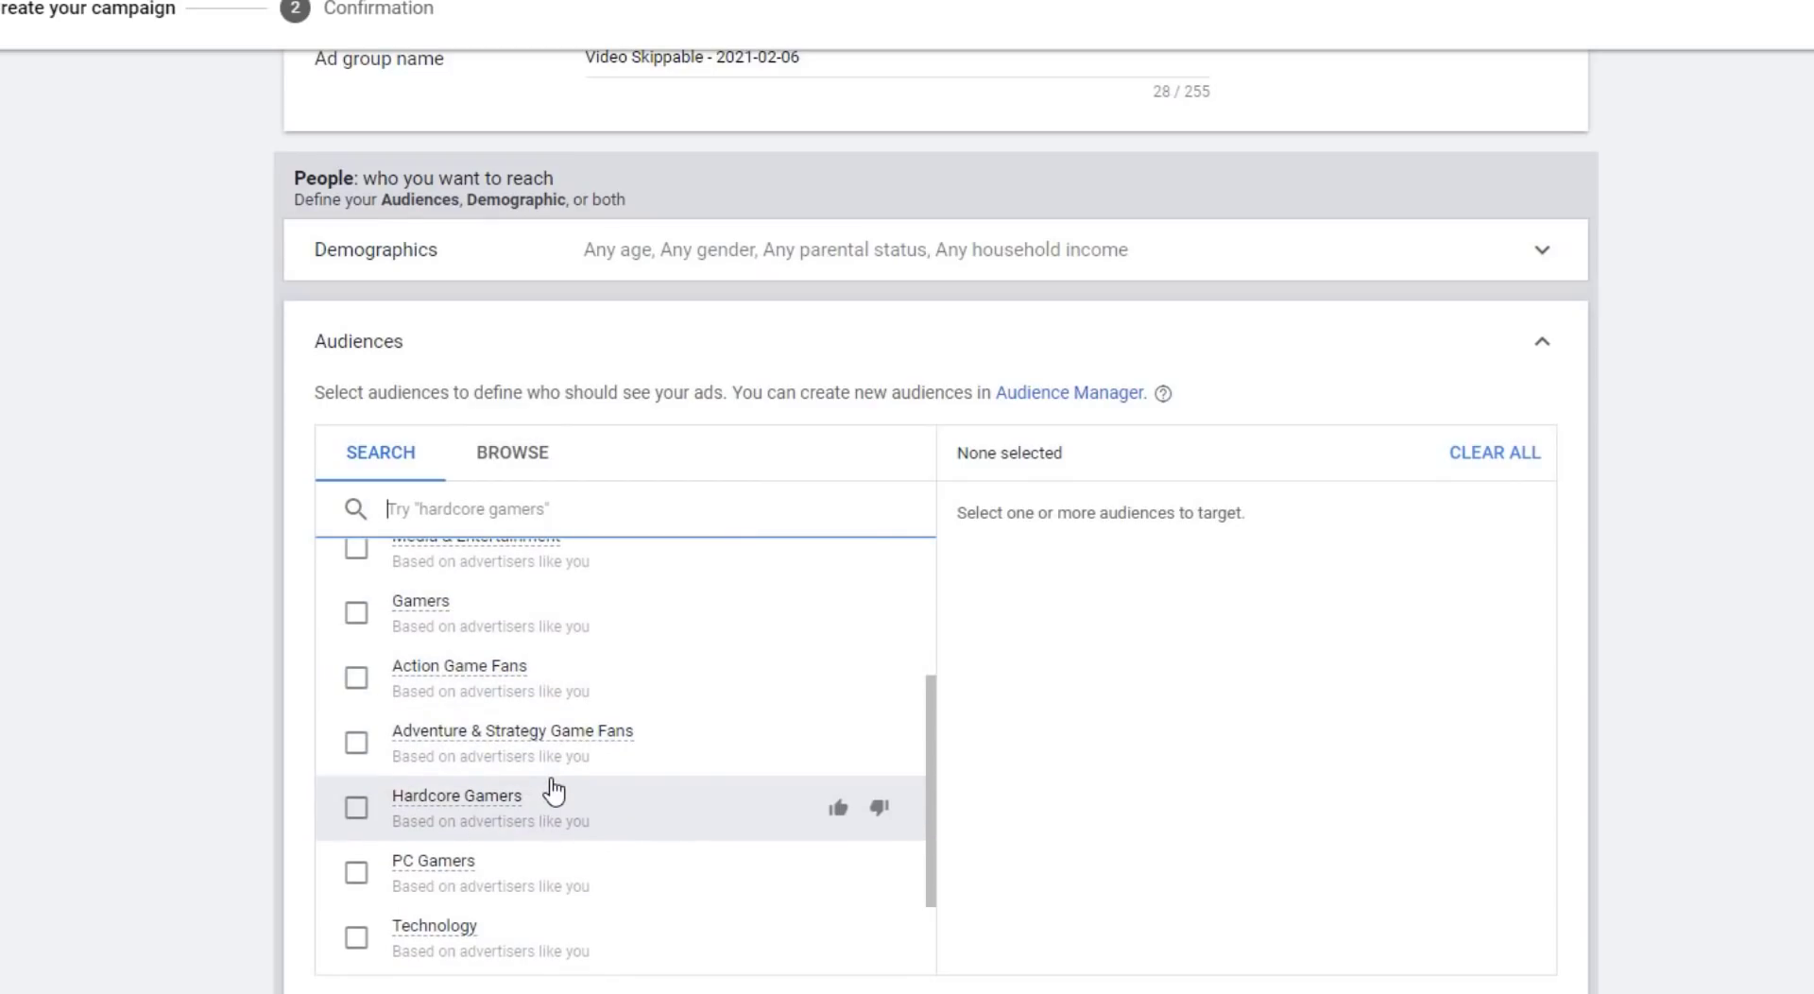
pyautogui.scroll(-2, 555, 791)
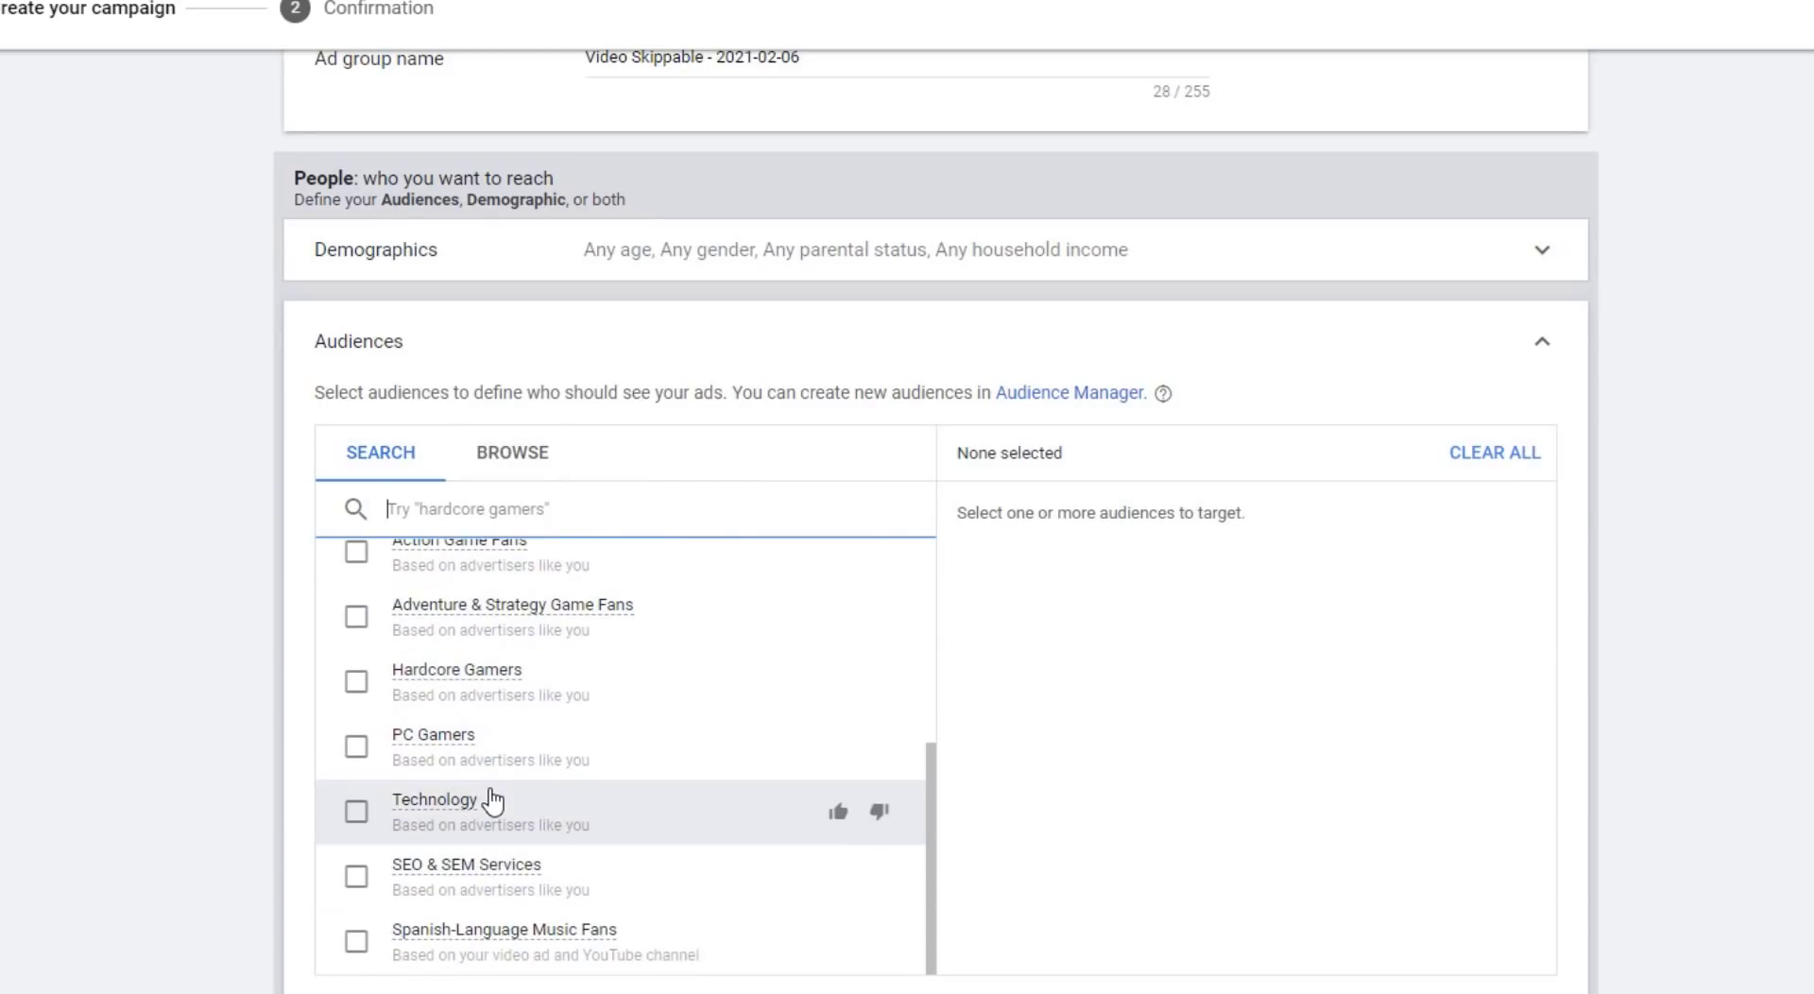
pyautogui.scroll(3, 486, 798)
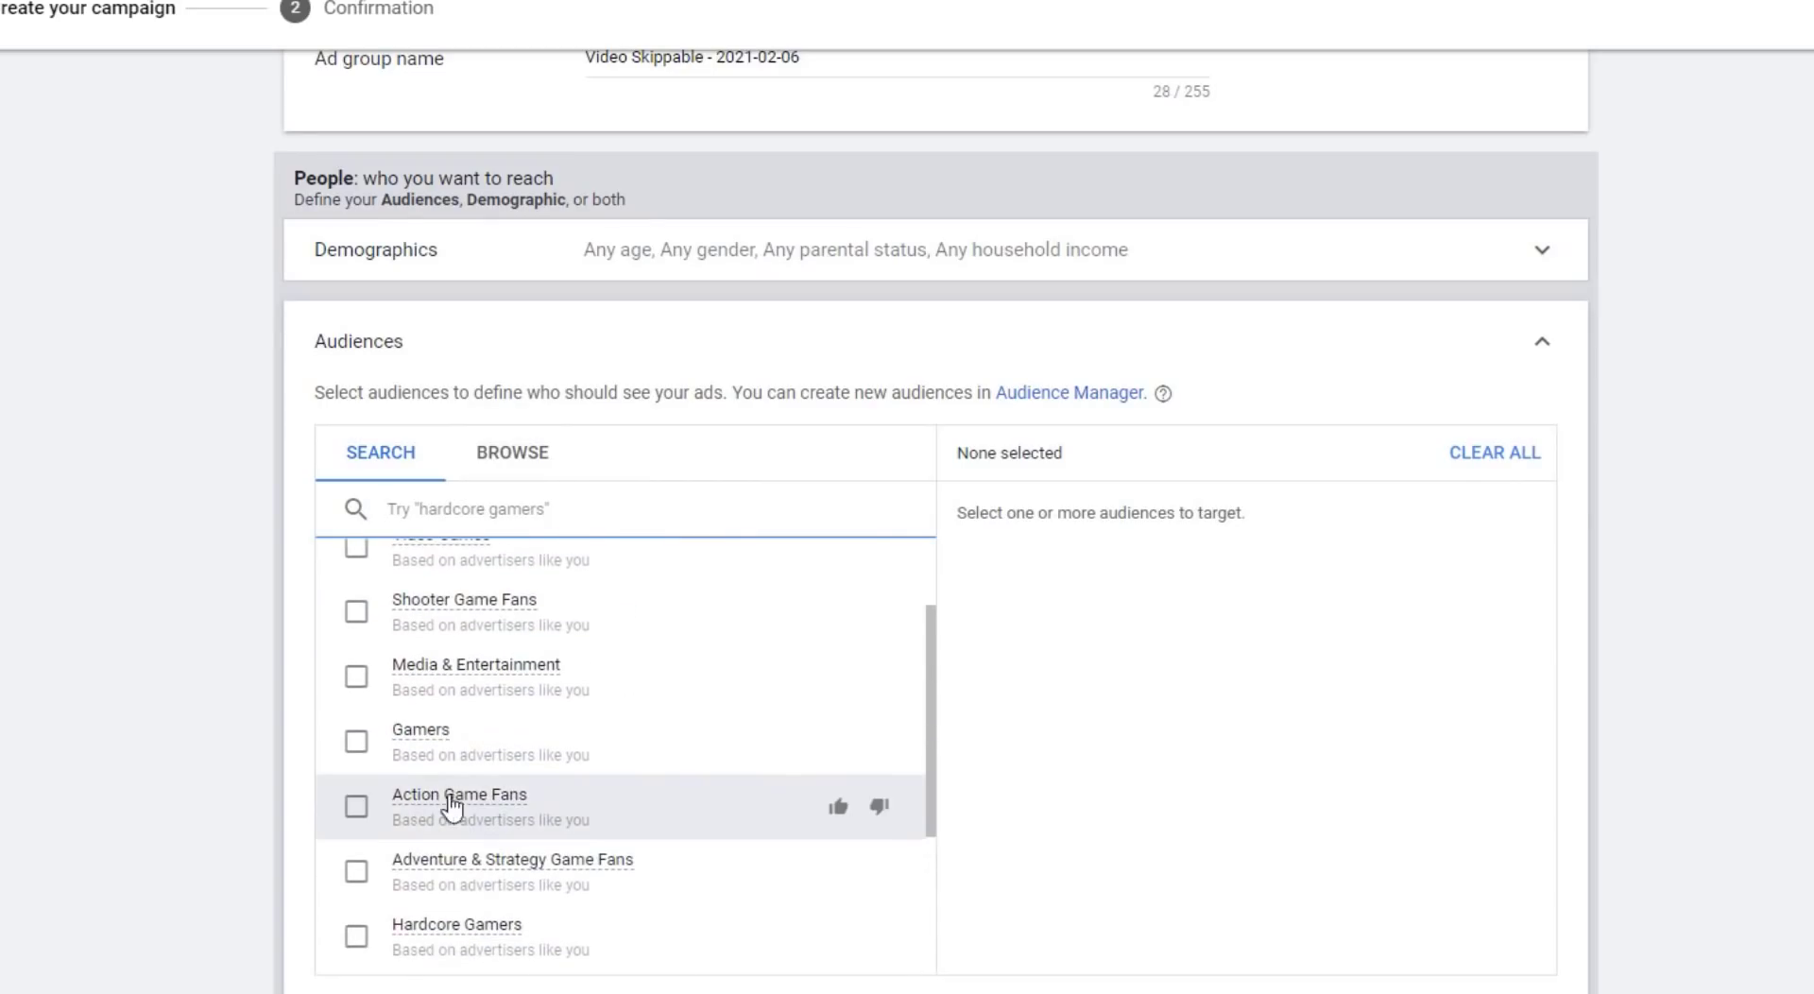
pyautogui.click(357, 744)
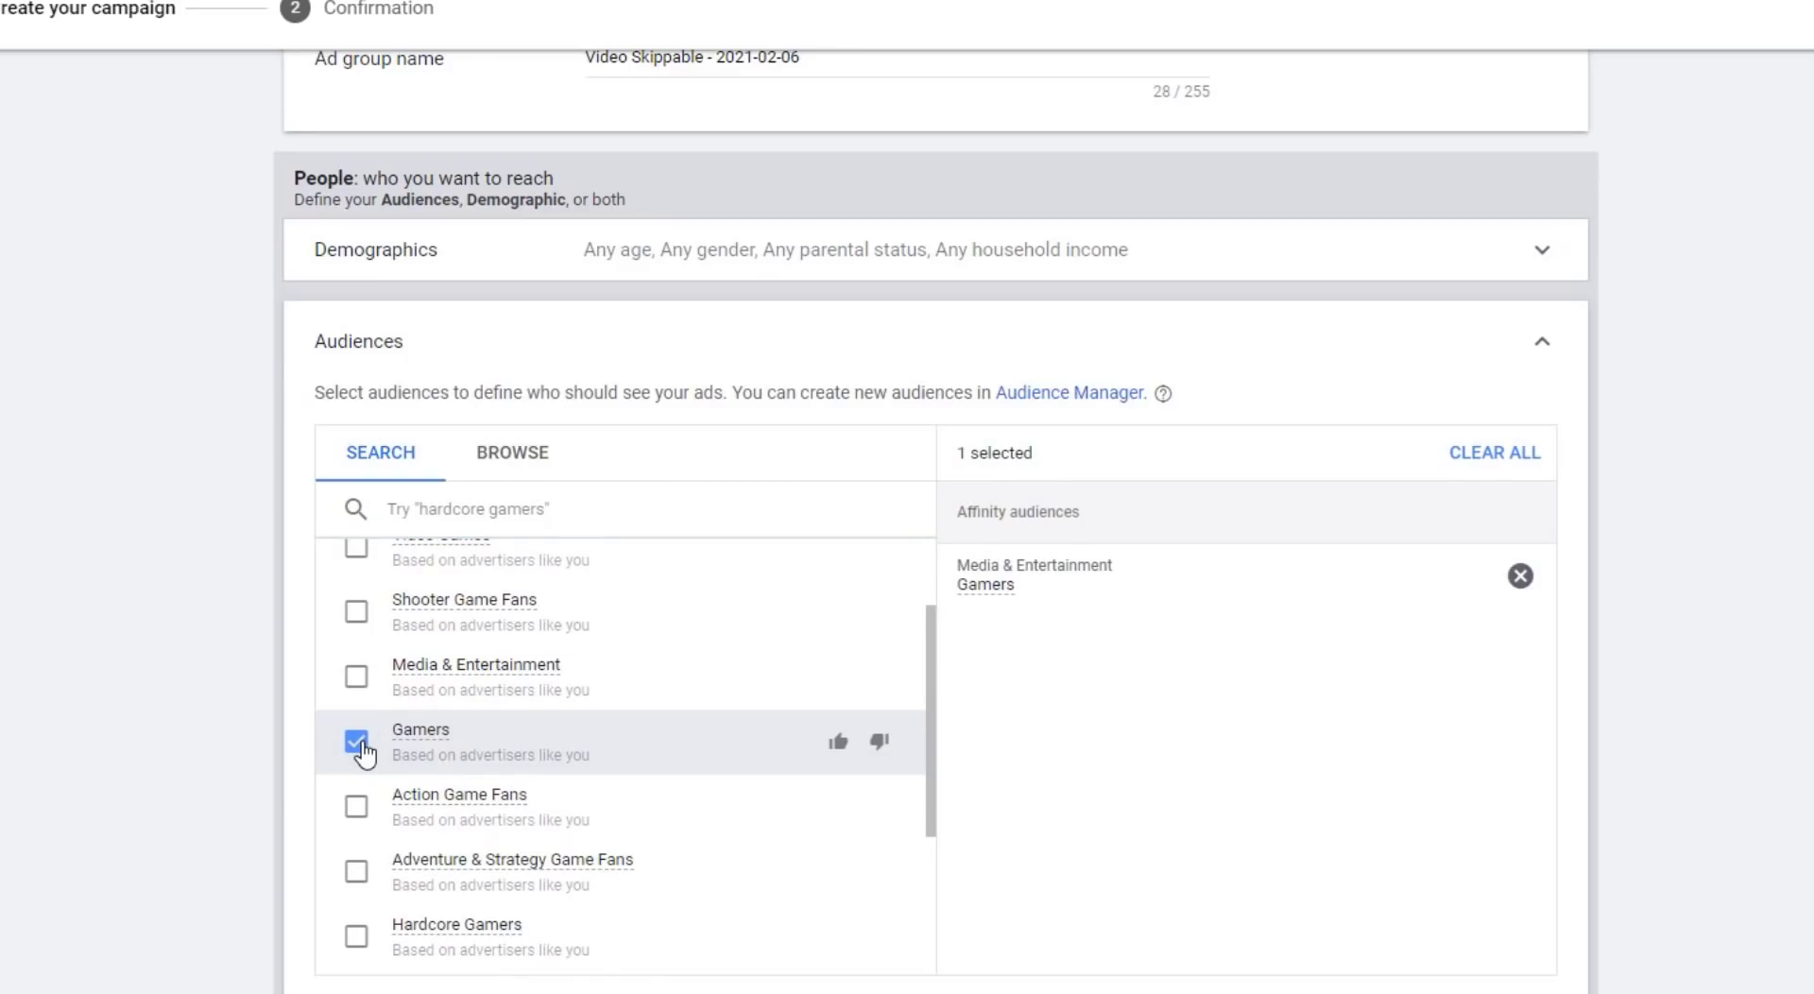
pyautogui.click(358, 678)
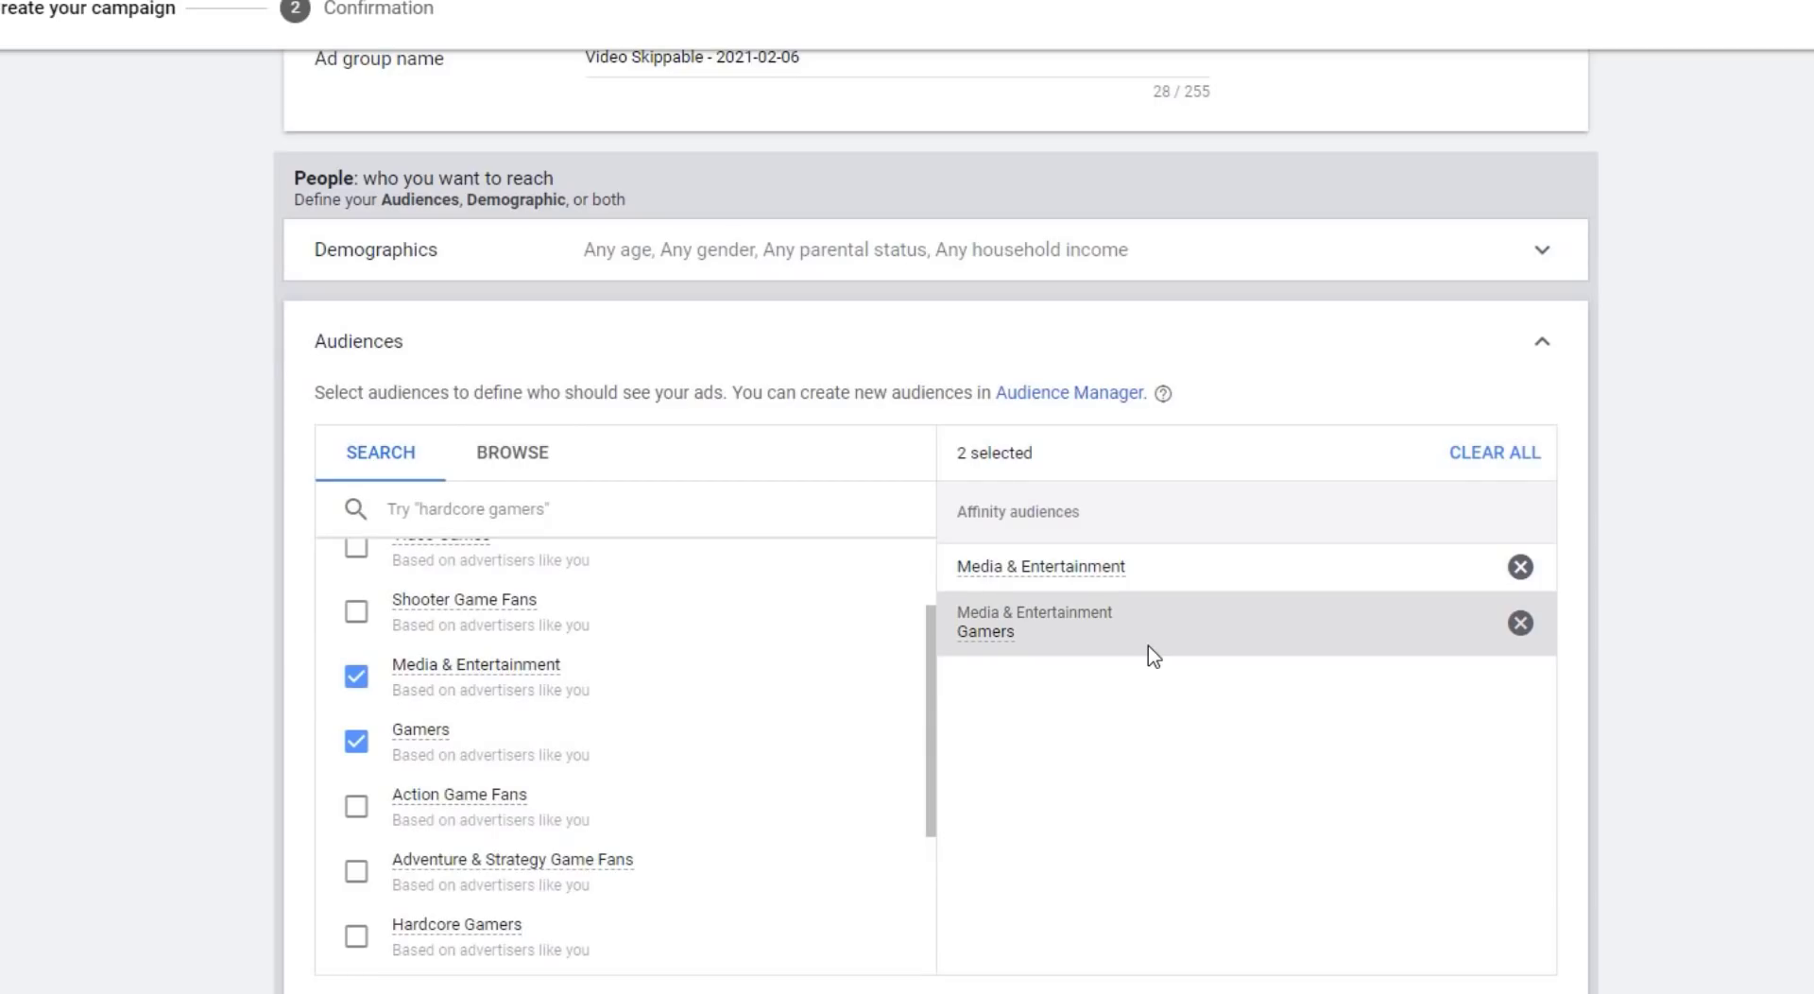
pyautogui.click(1520, 623)
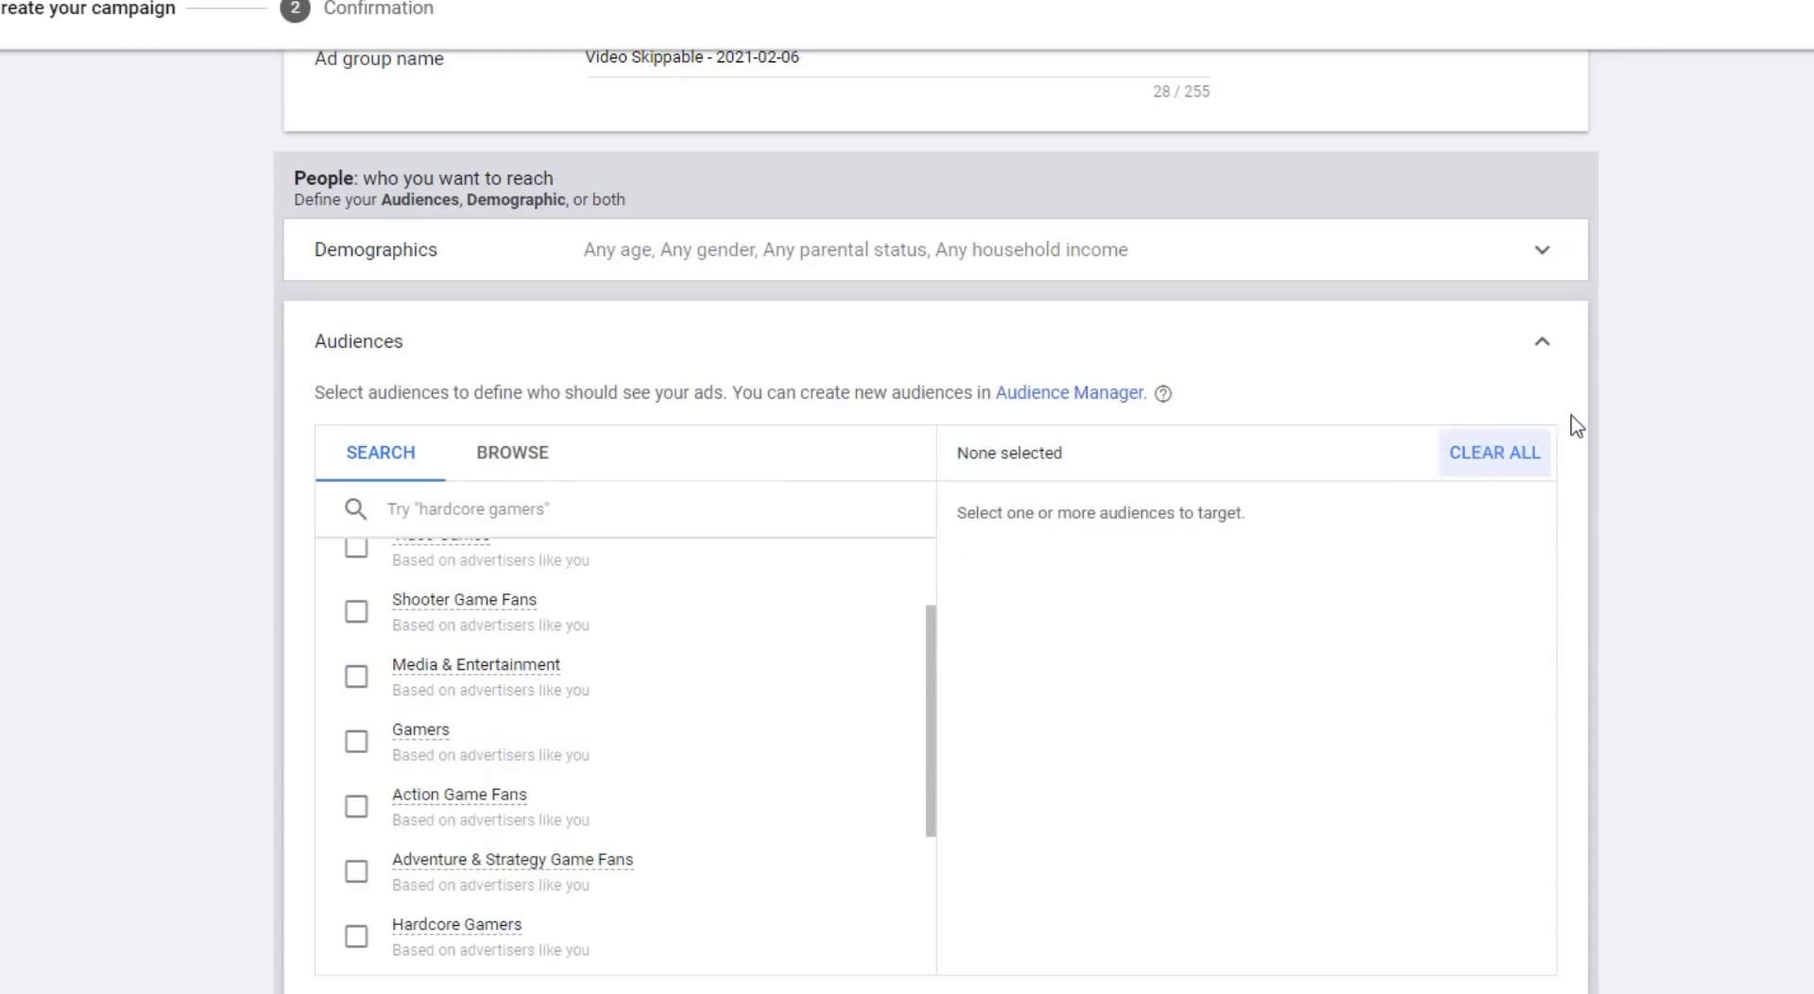
pyautogui.click(1546, 343)
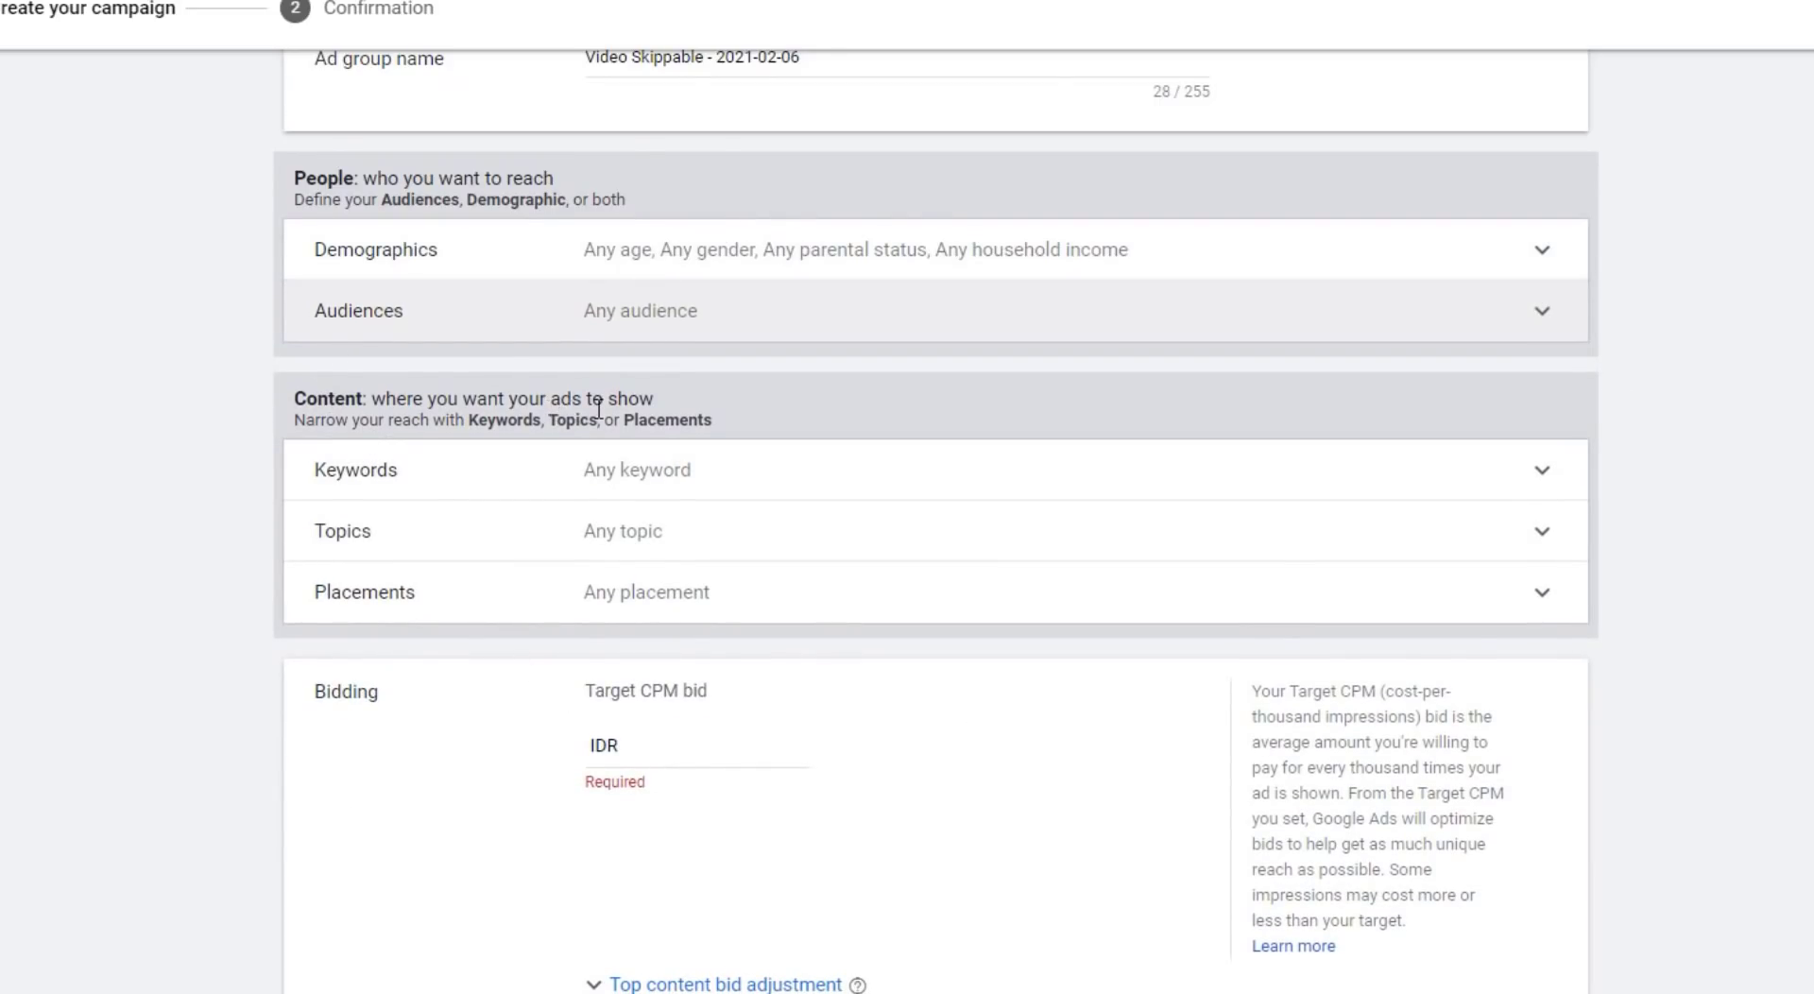
# Check the keyword targeting panel and leave it at Any keyword.
pyautogui.scroll(-1, 599, 408)
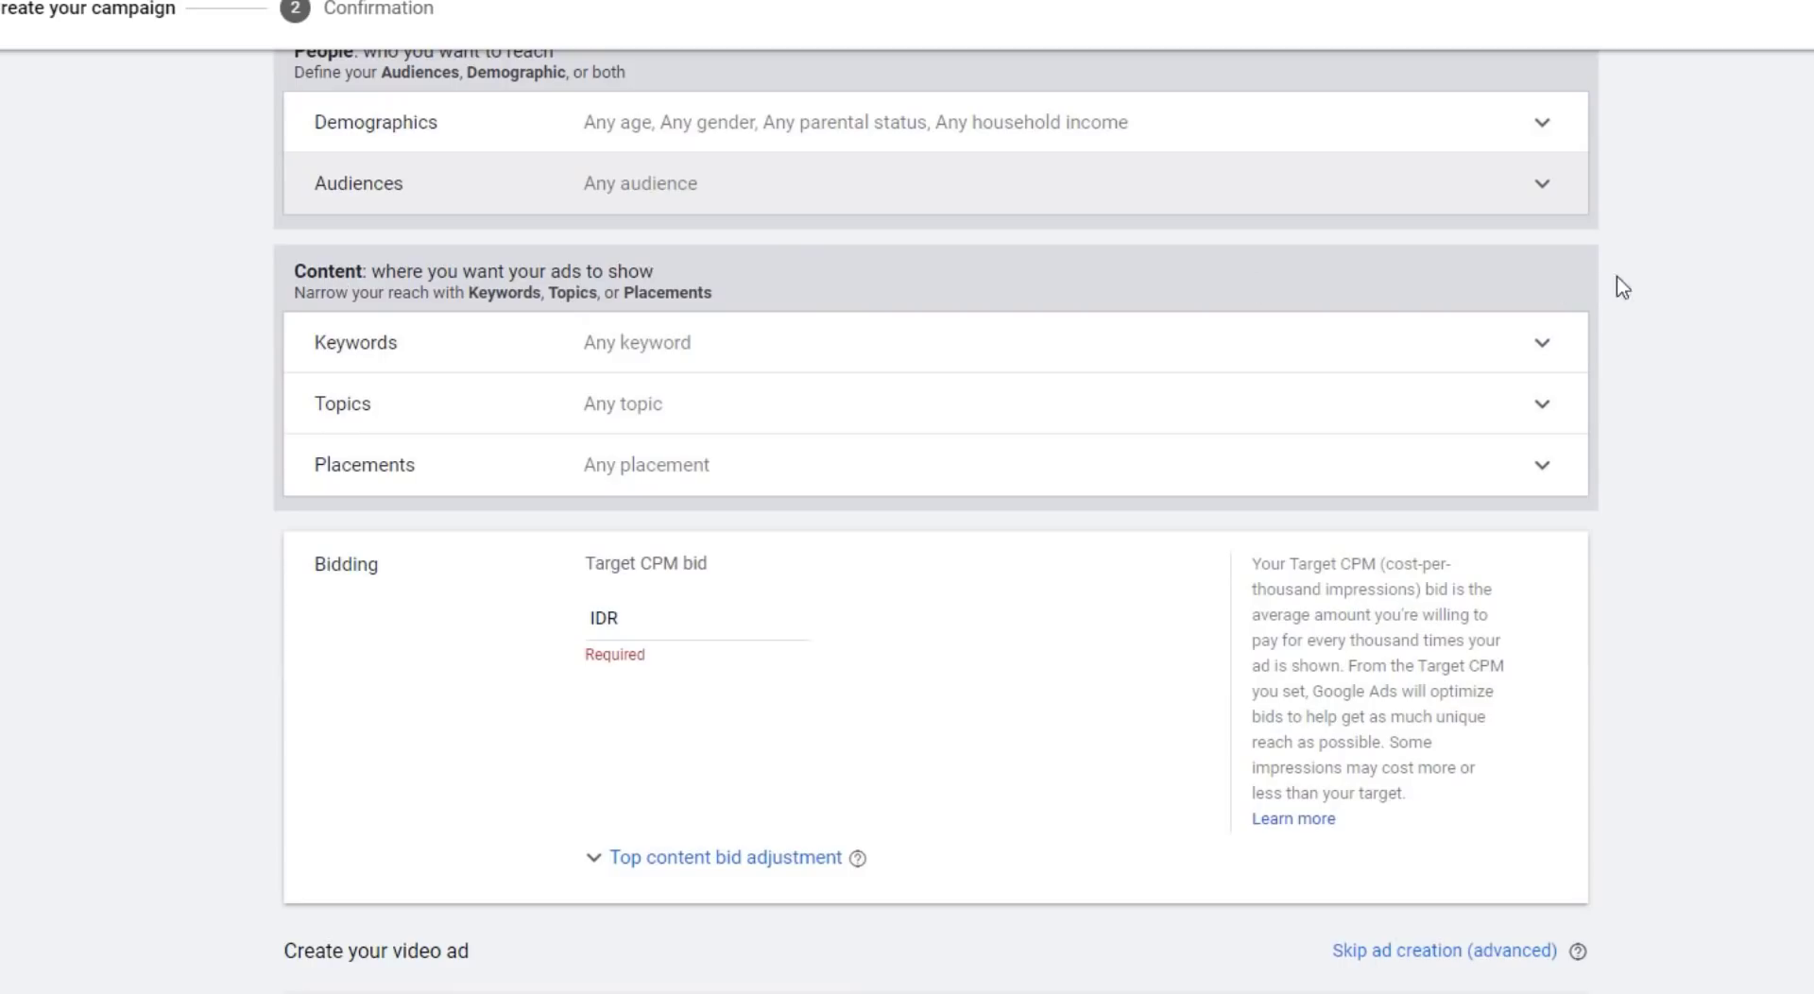
pyautogui.click(1493, 363)
pyautogui.click(666, 553)
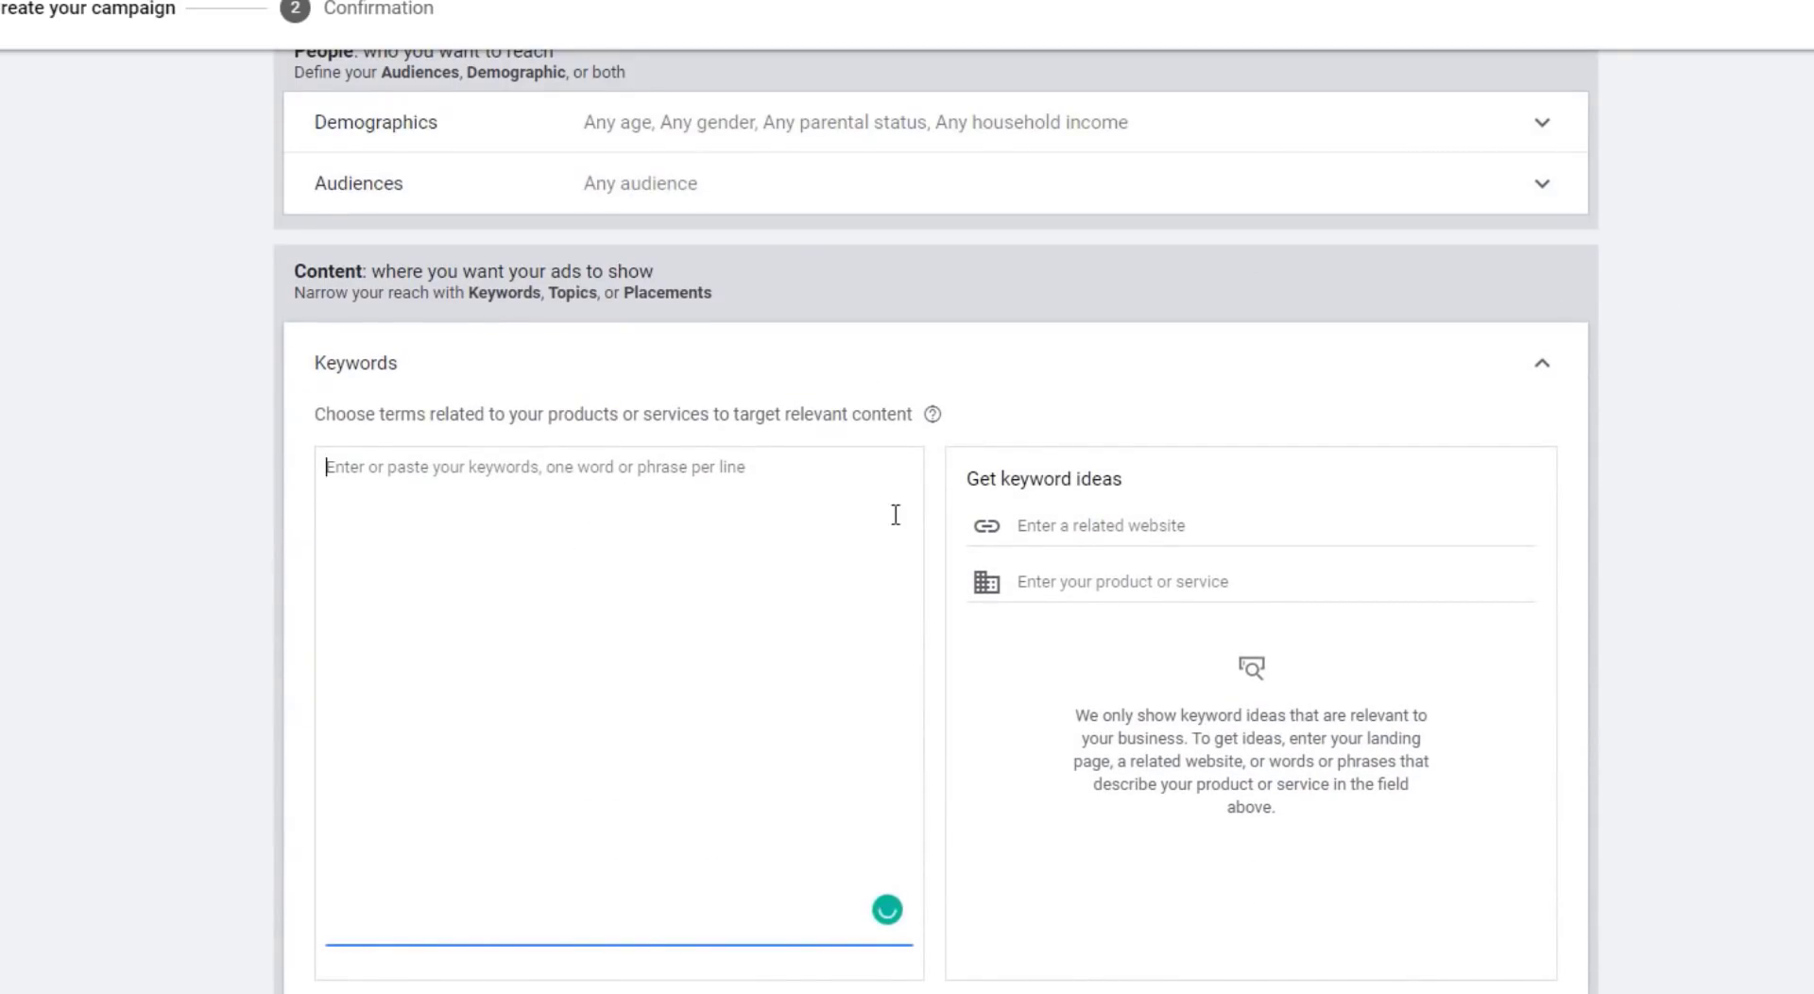
pyautogui.click(1543, 374)
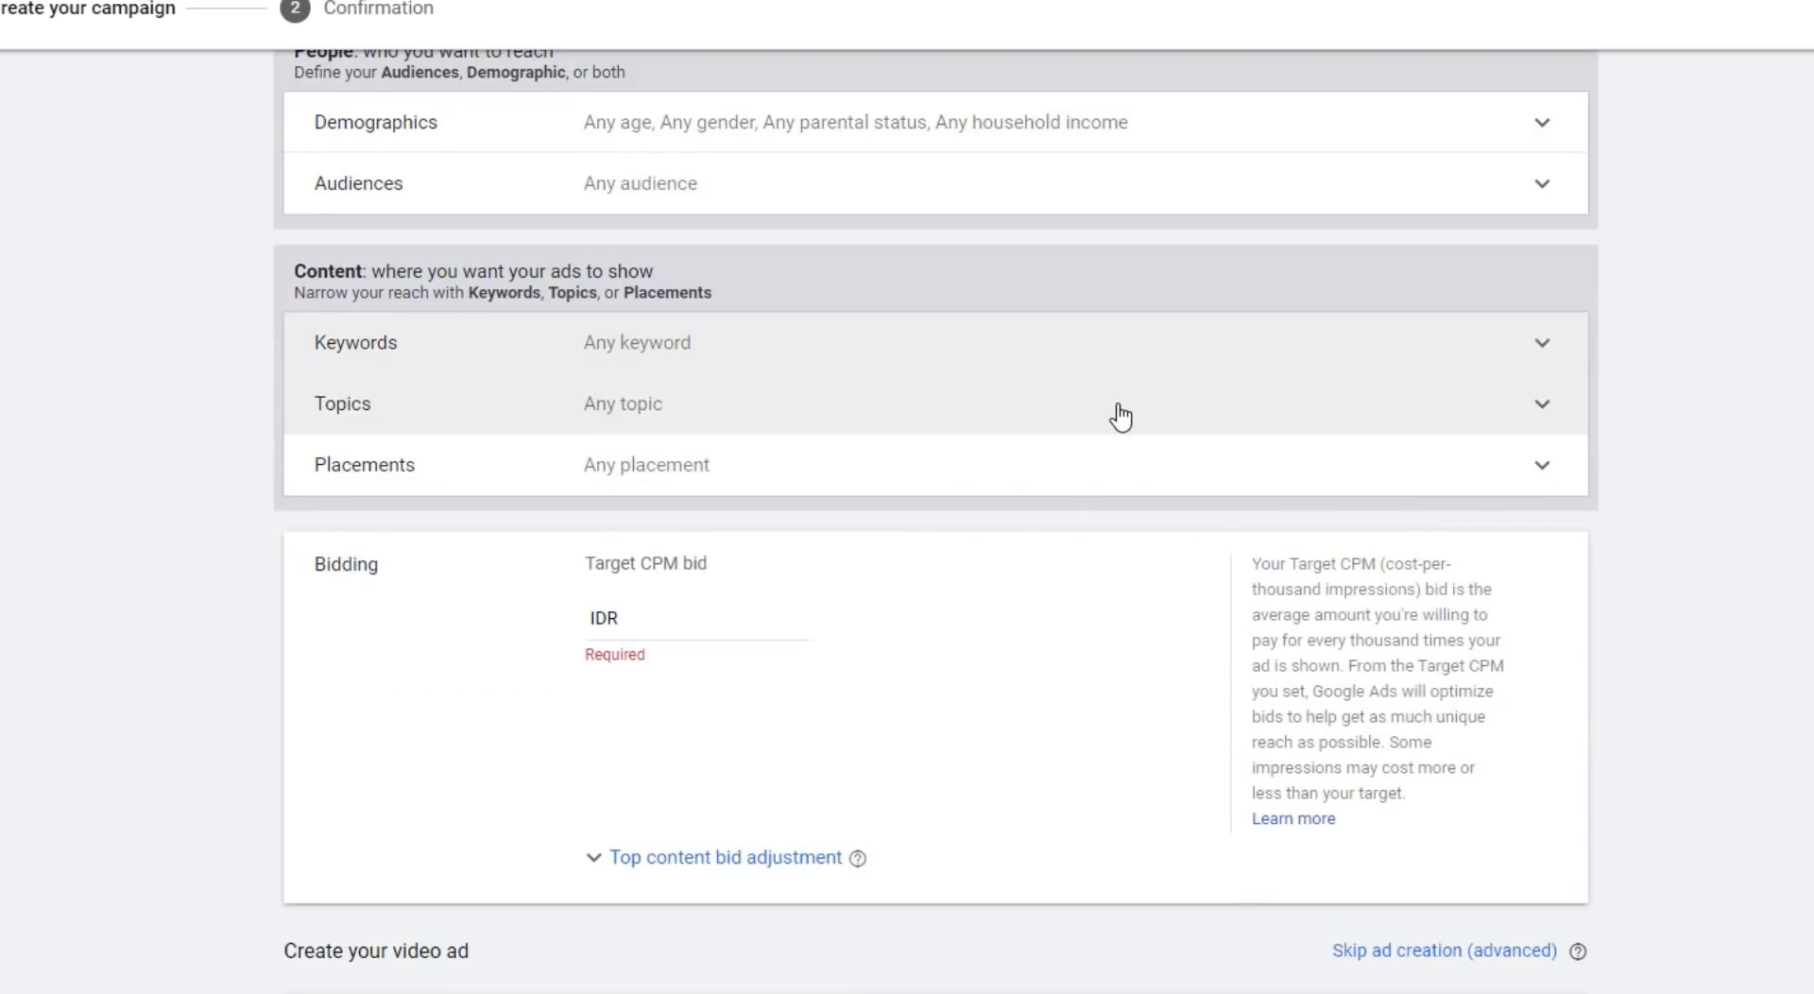
# Browse the Real Estate and Hobbies & Leisure subtopics, leaving topic targeting at Any topic.
pyautogui.click(1119, 414)
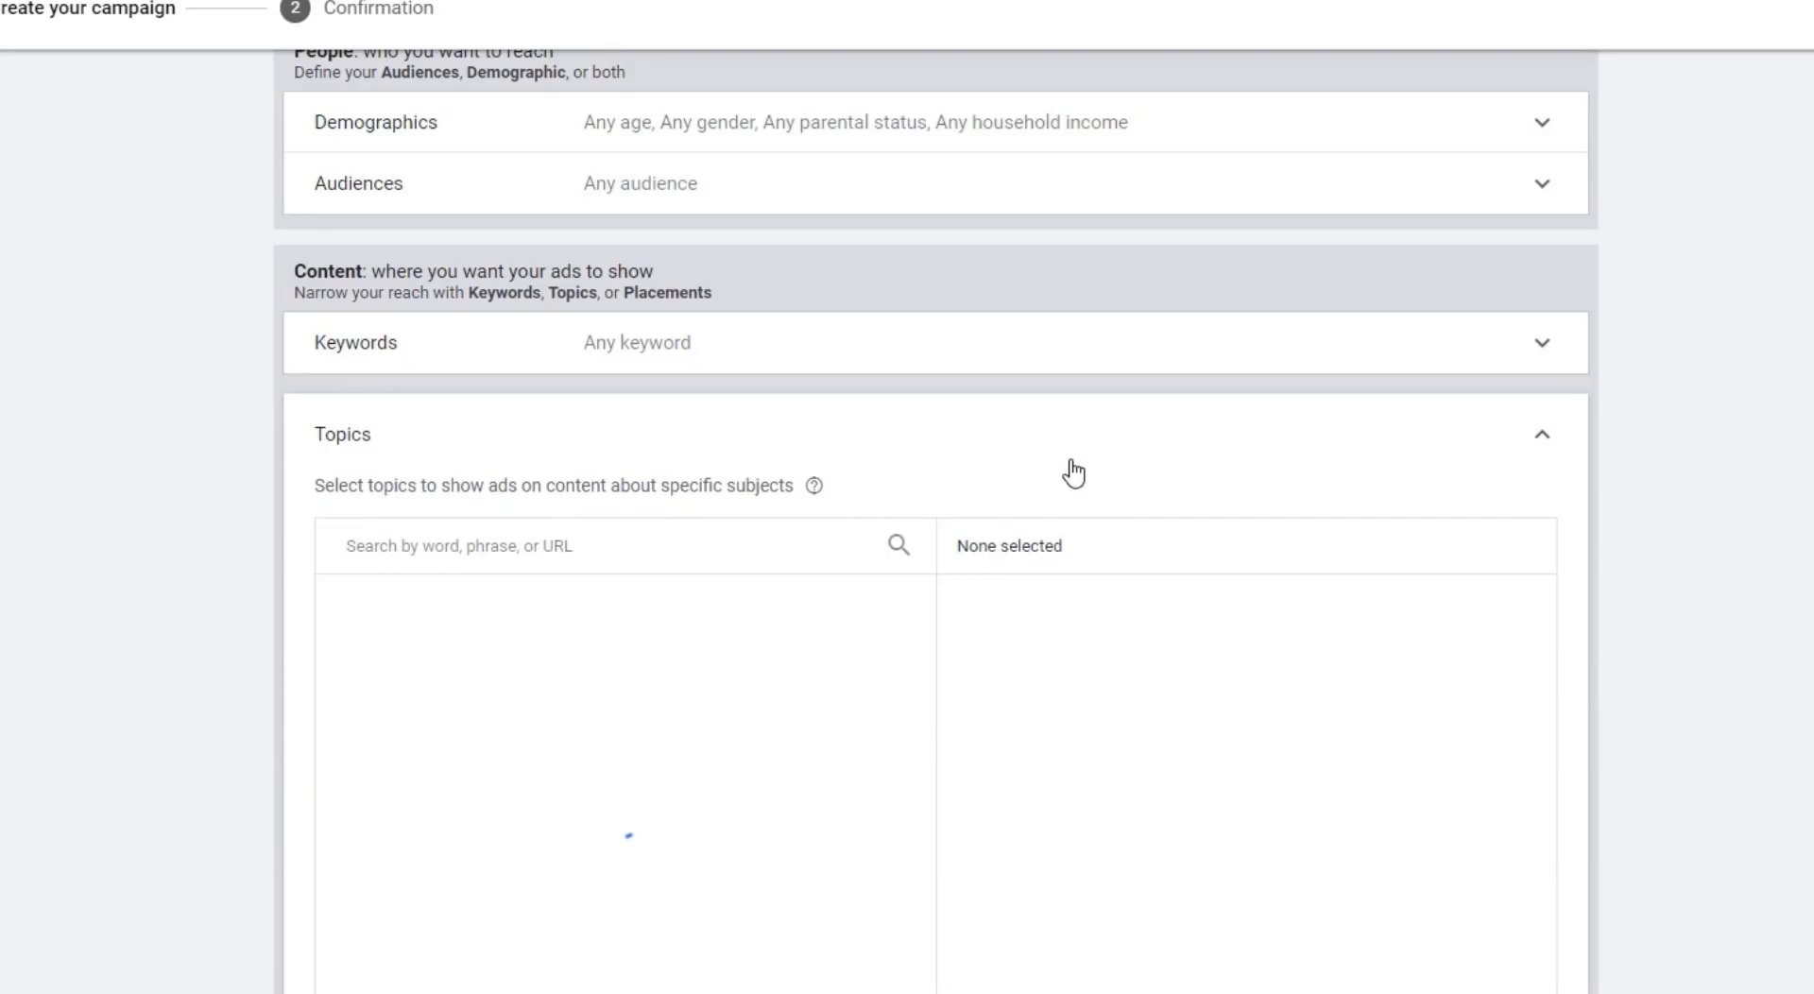
pyautogui.scroll(-2, 1074, 470)
pyautogui.scroll(-3, 599, 539)
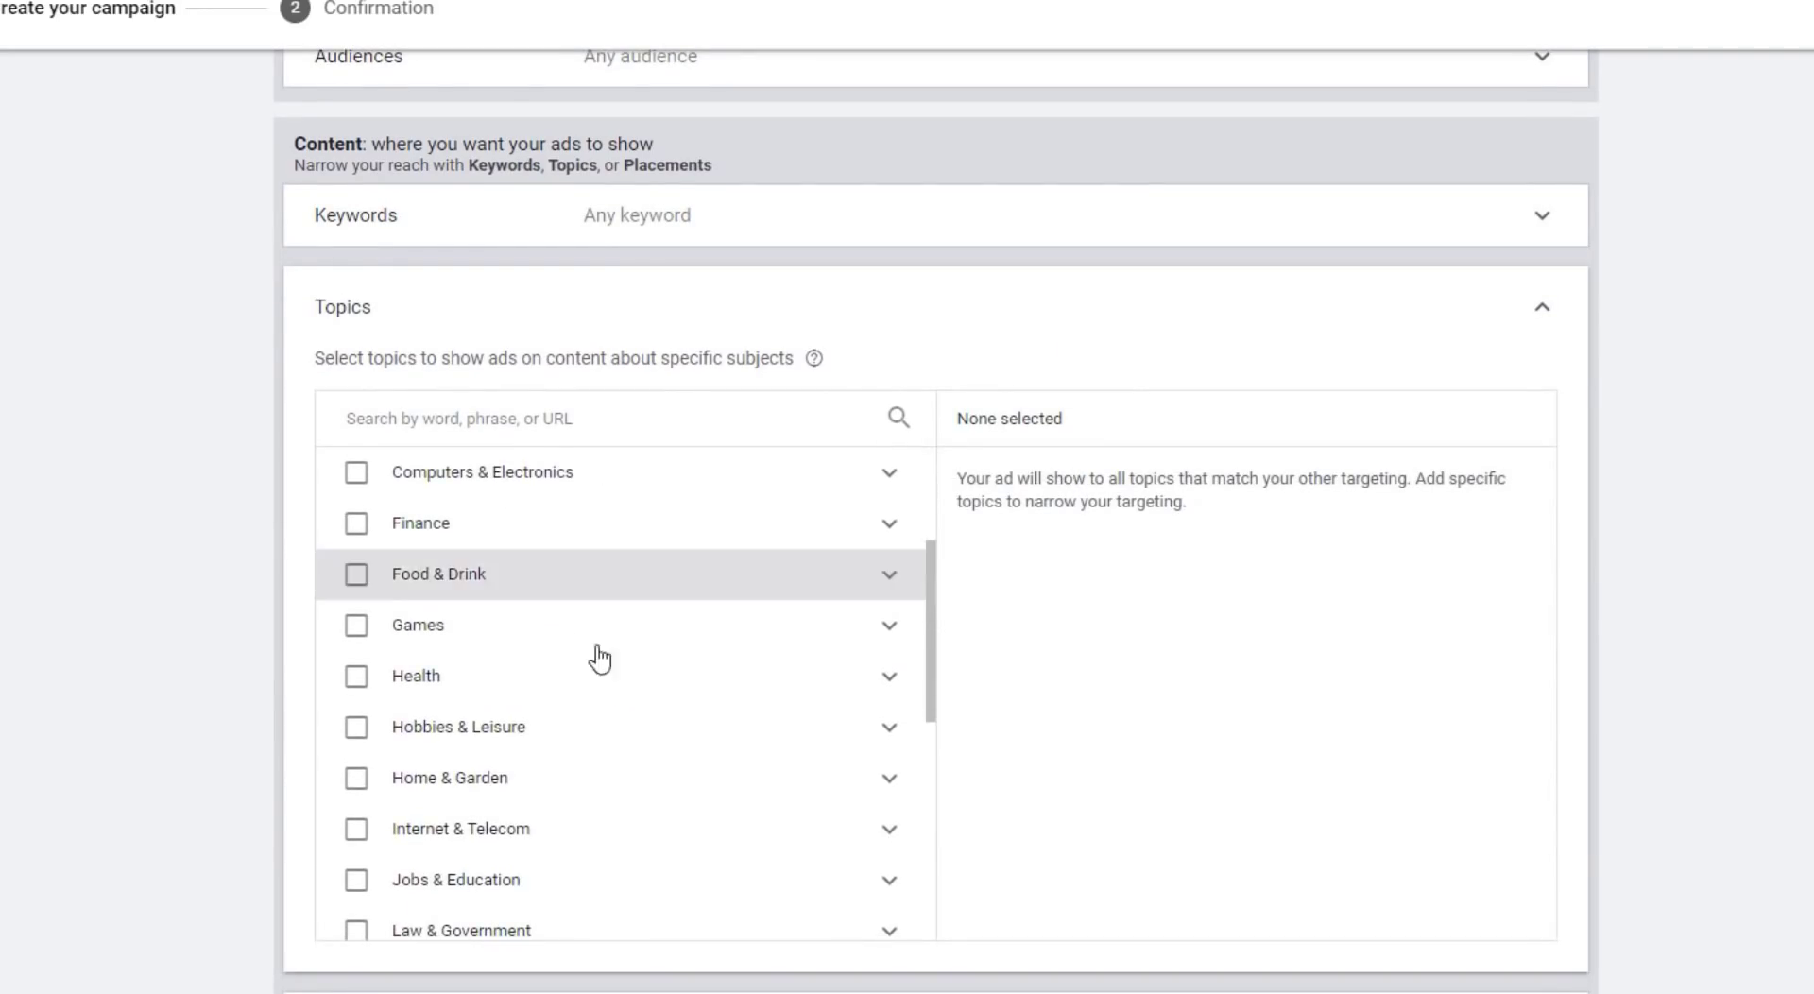
pyautogui.scroll(-4, 636, 614)
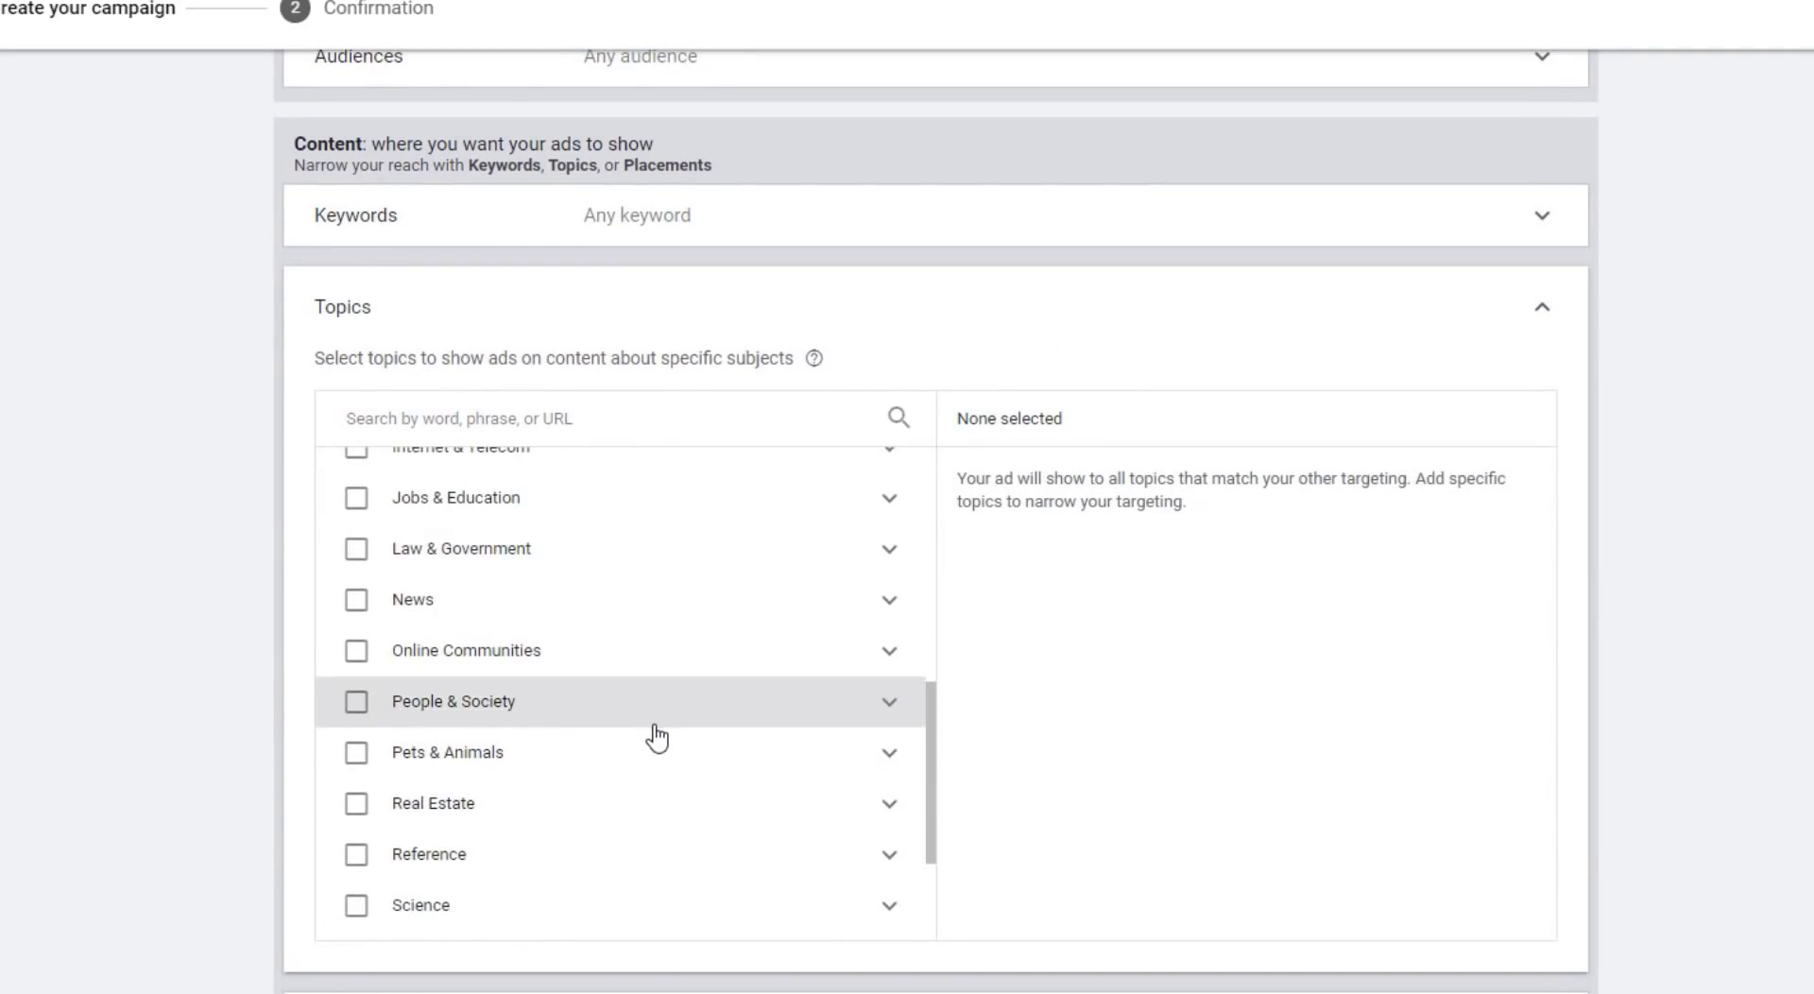
pyautogui.scroll(-2, 567, 756)
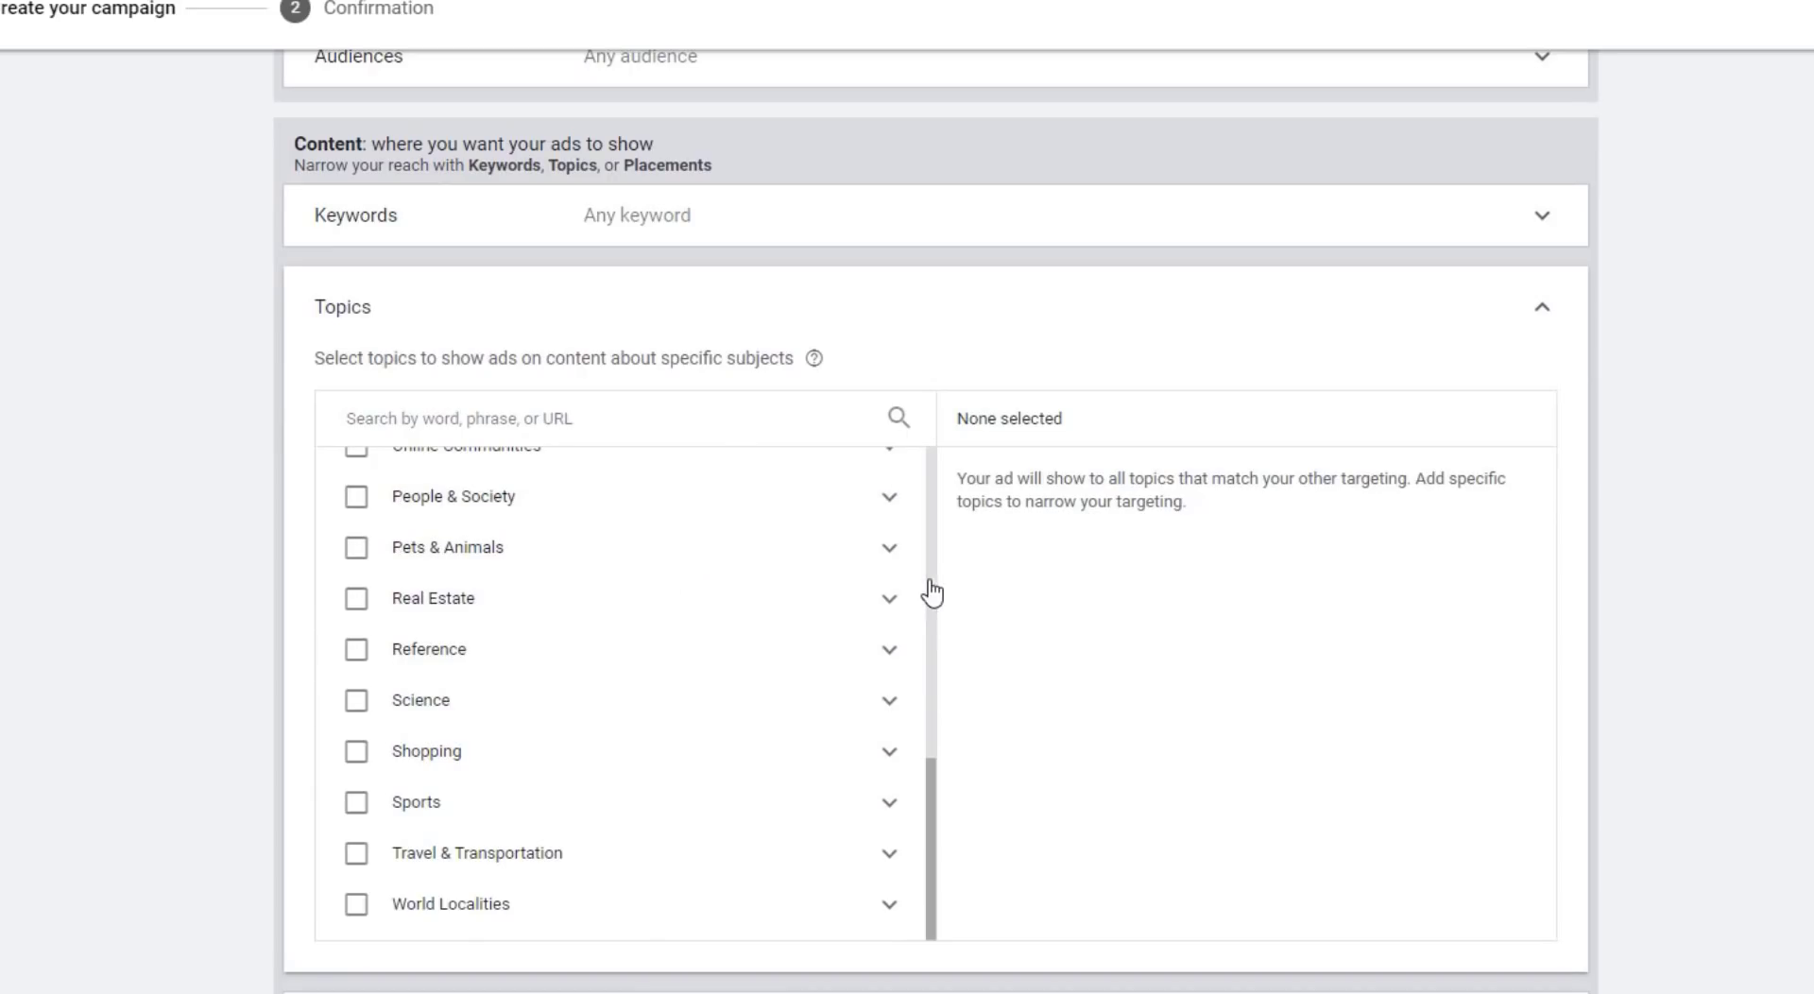
pyautogui.click(890, 605)
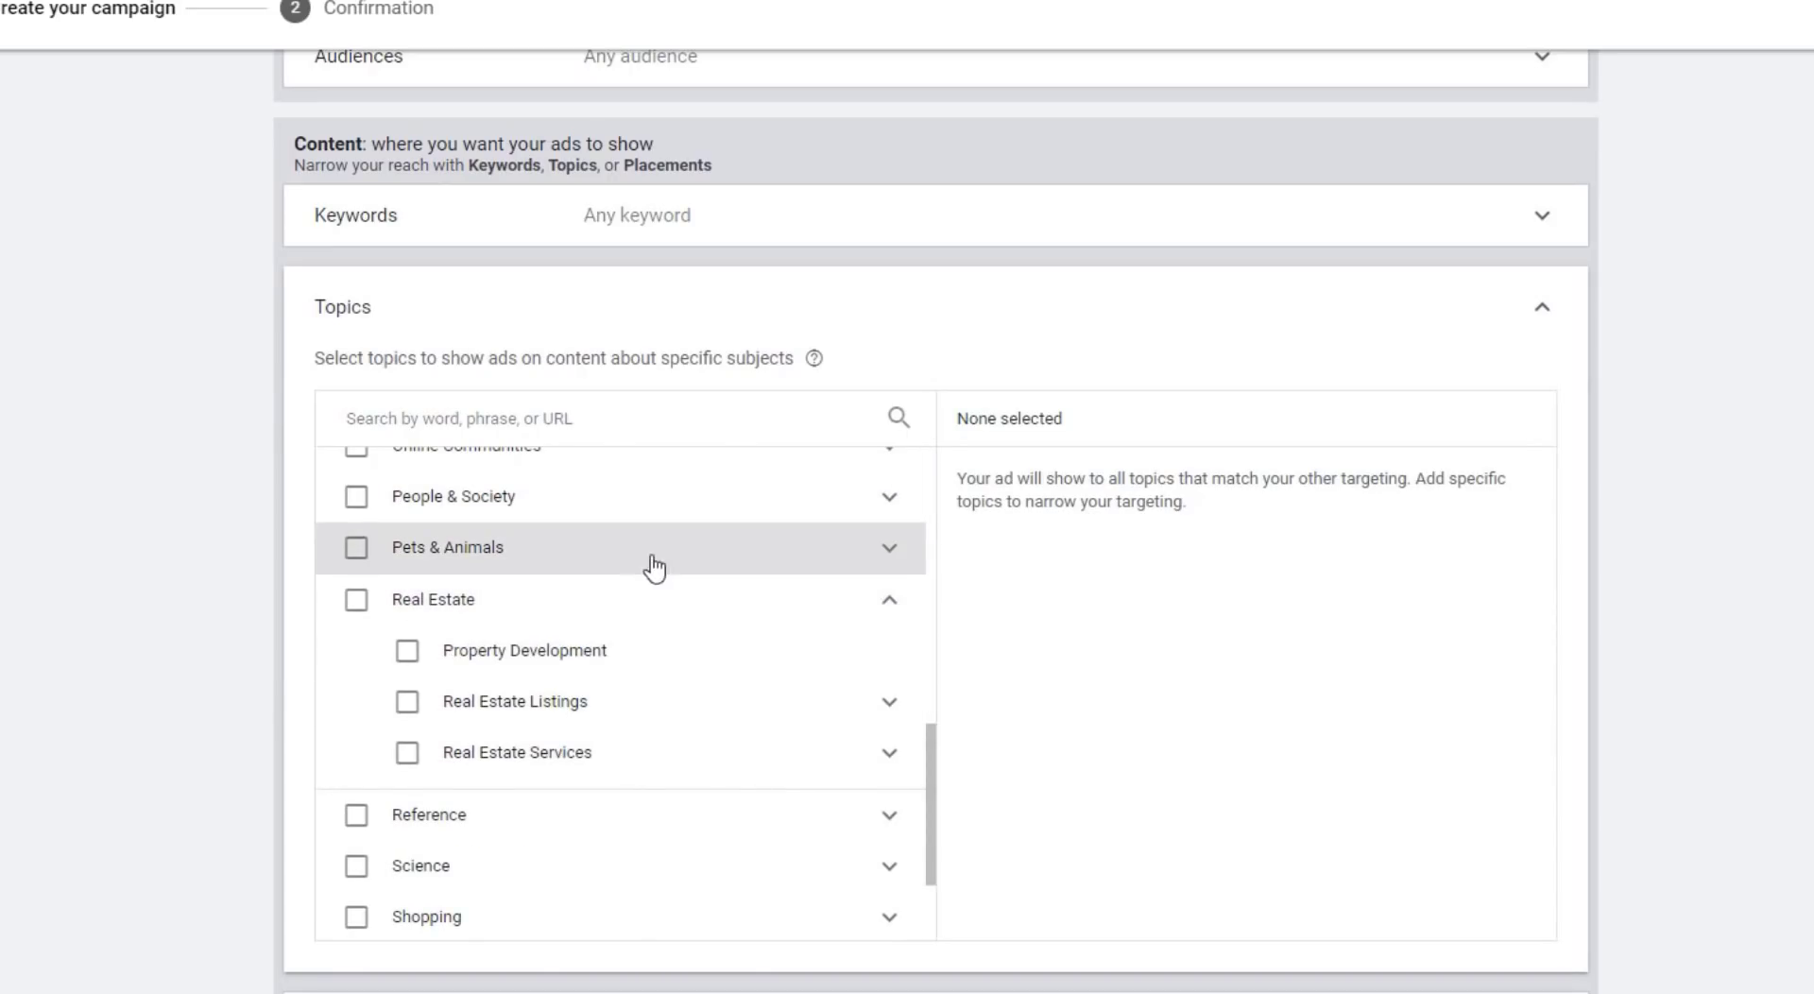
pyautogui.scroll(3, 722, 650)
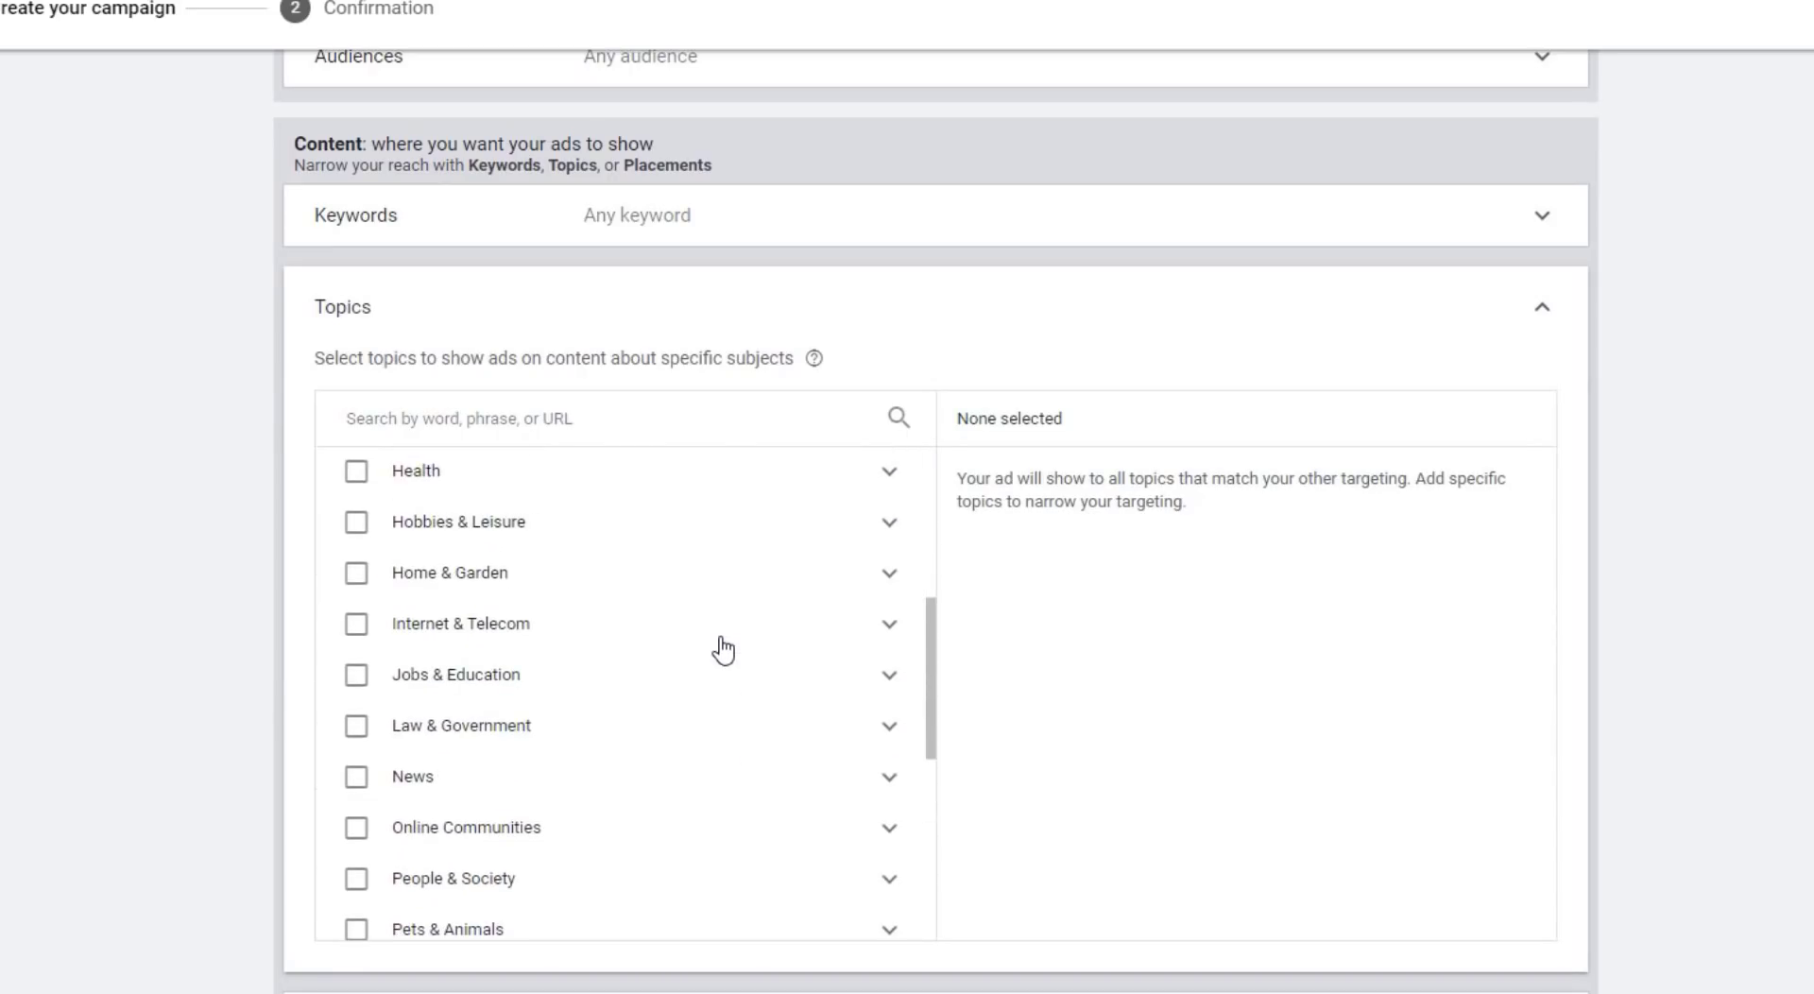
pyautogui.click(890, 525)
pyautogui.scroll(-3, 737, 652)
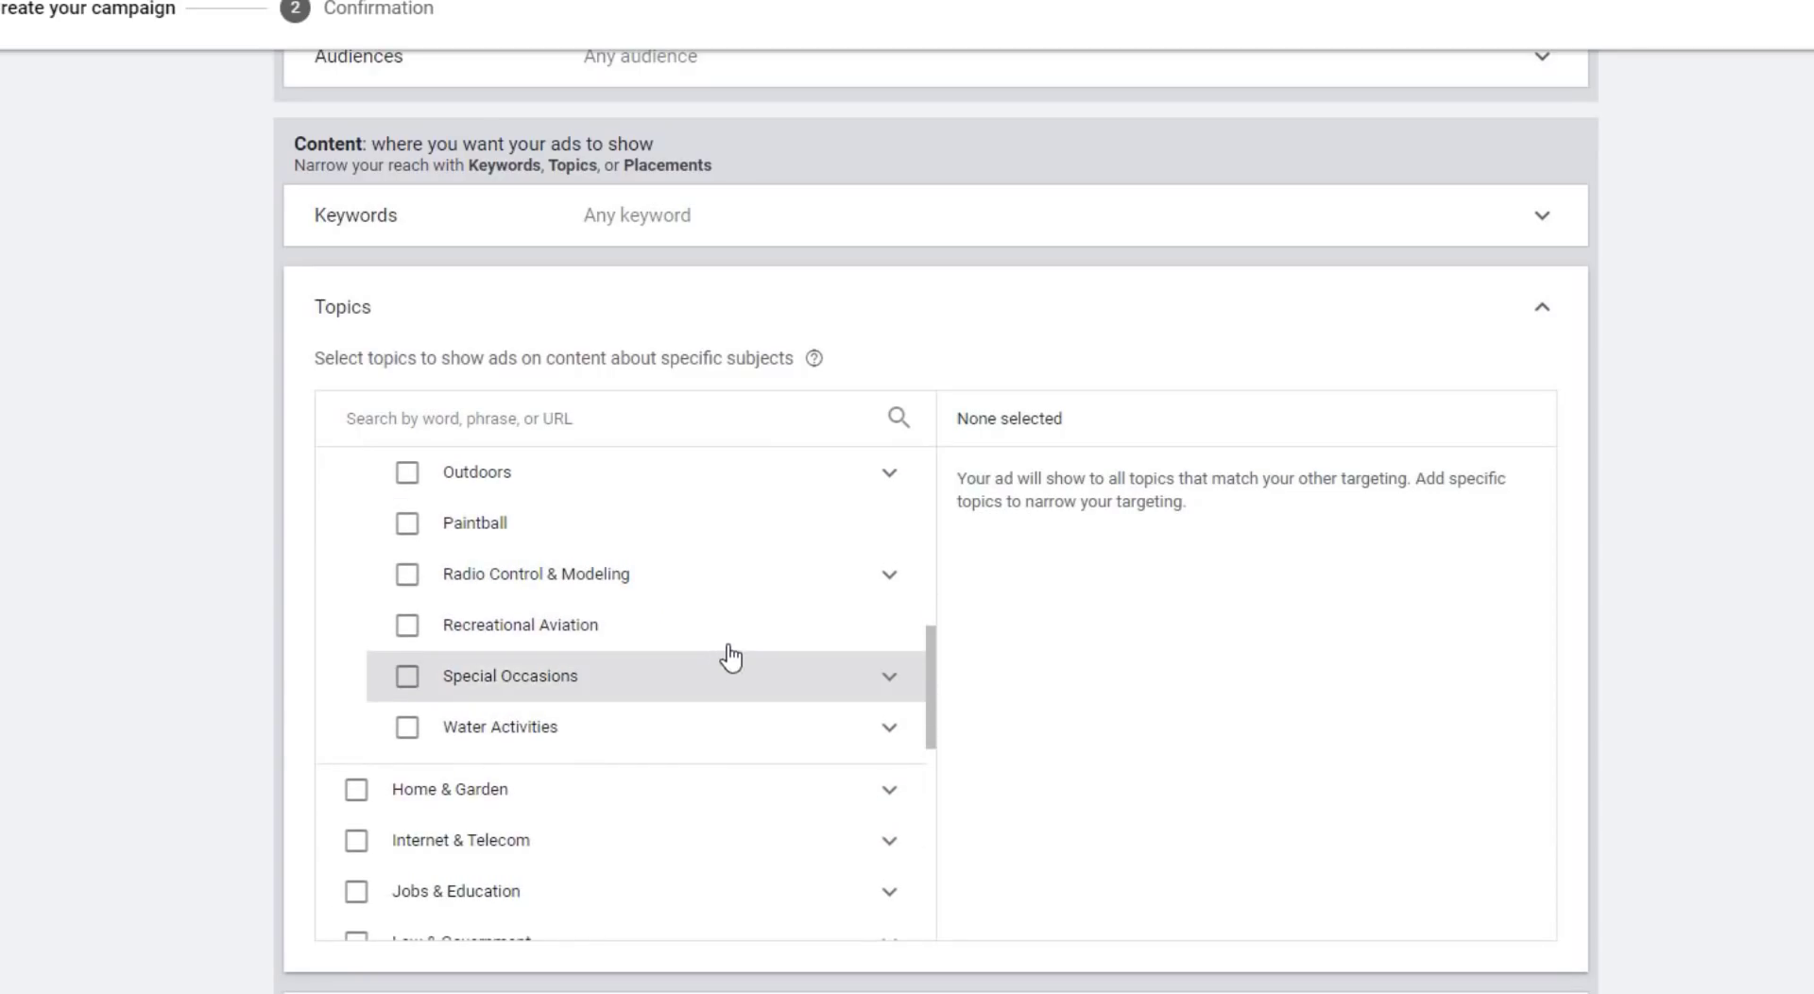
pyautogui.click(1541, 306)
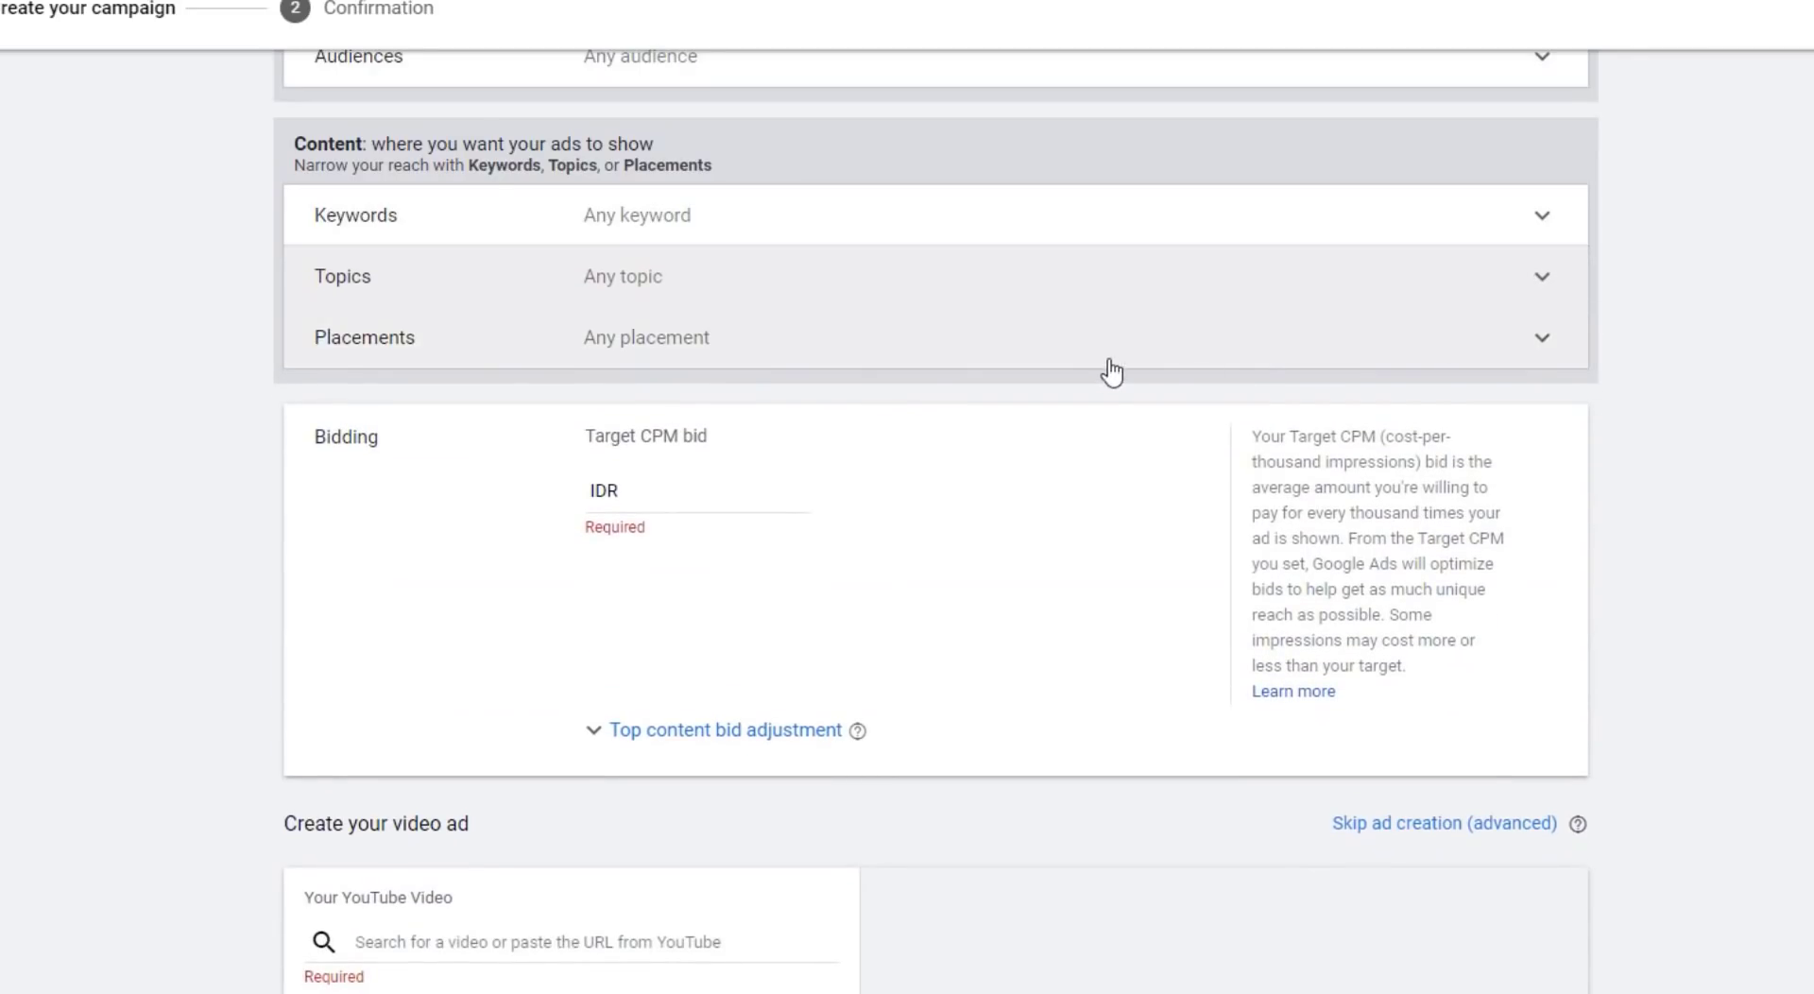
# Review placement options with none selected, then move past the blank Target CPM bid to the video ad section.
pyautogui.click(871, 348)
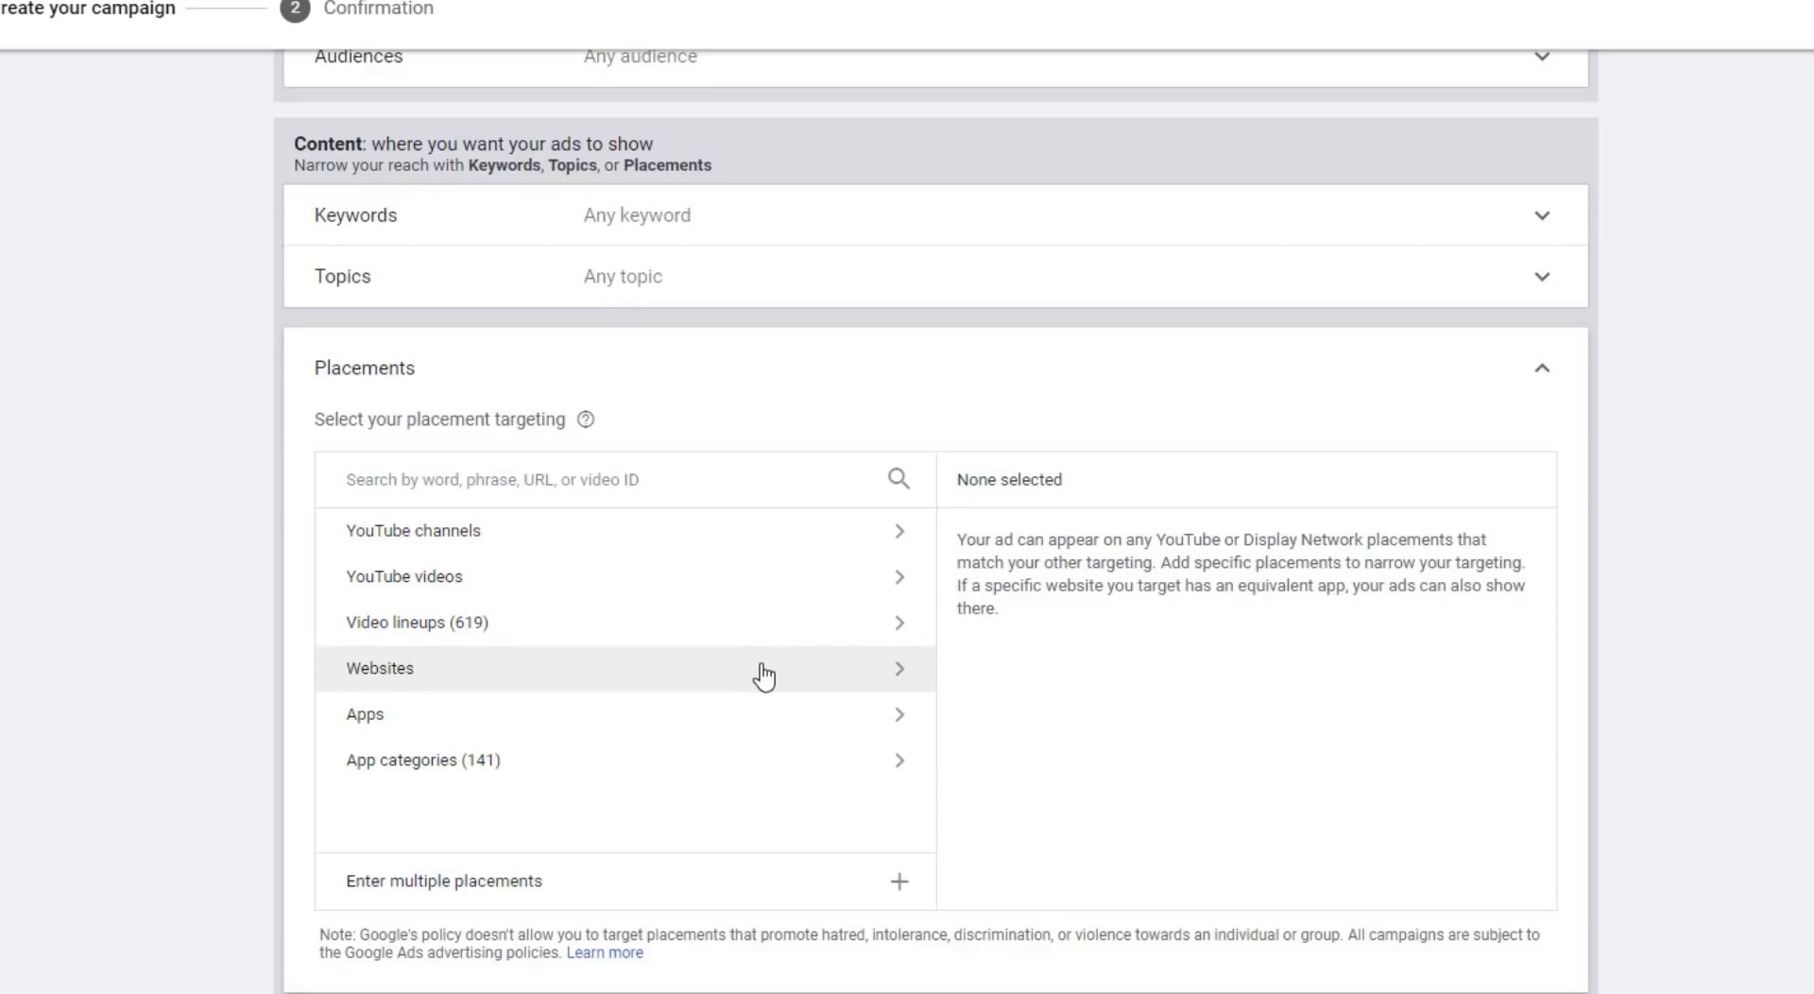
pyautogui.scroll(-1, 1365, 635)
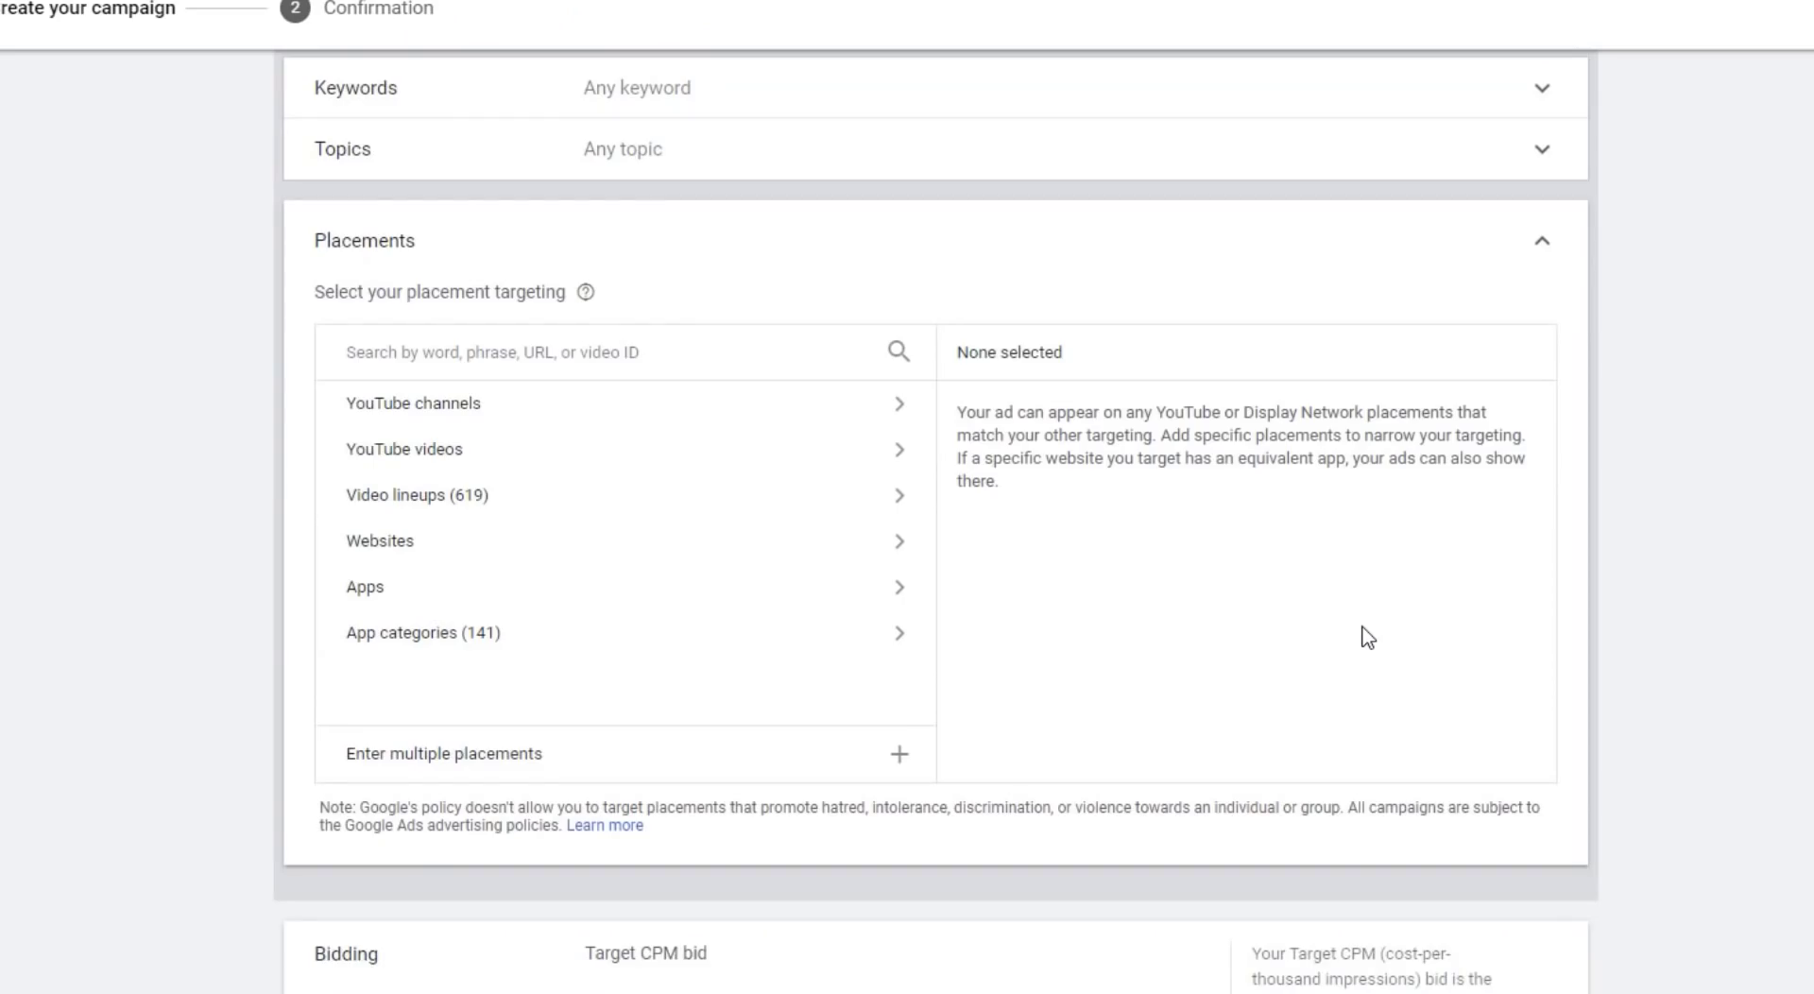
pyautogui.scroll(-2, 1366, 635)
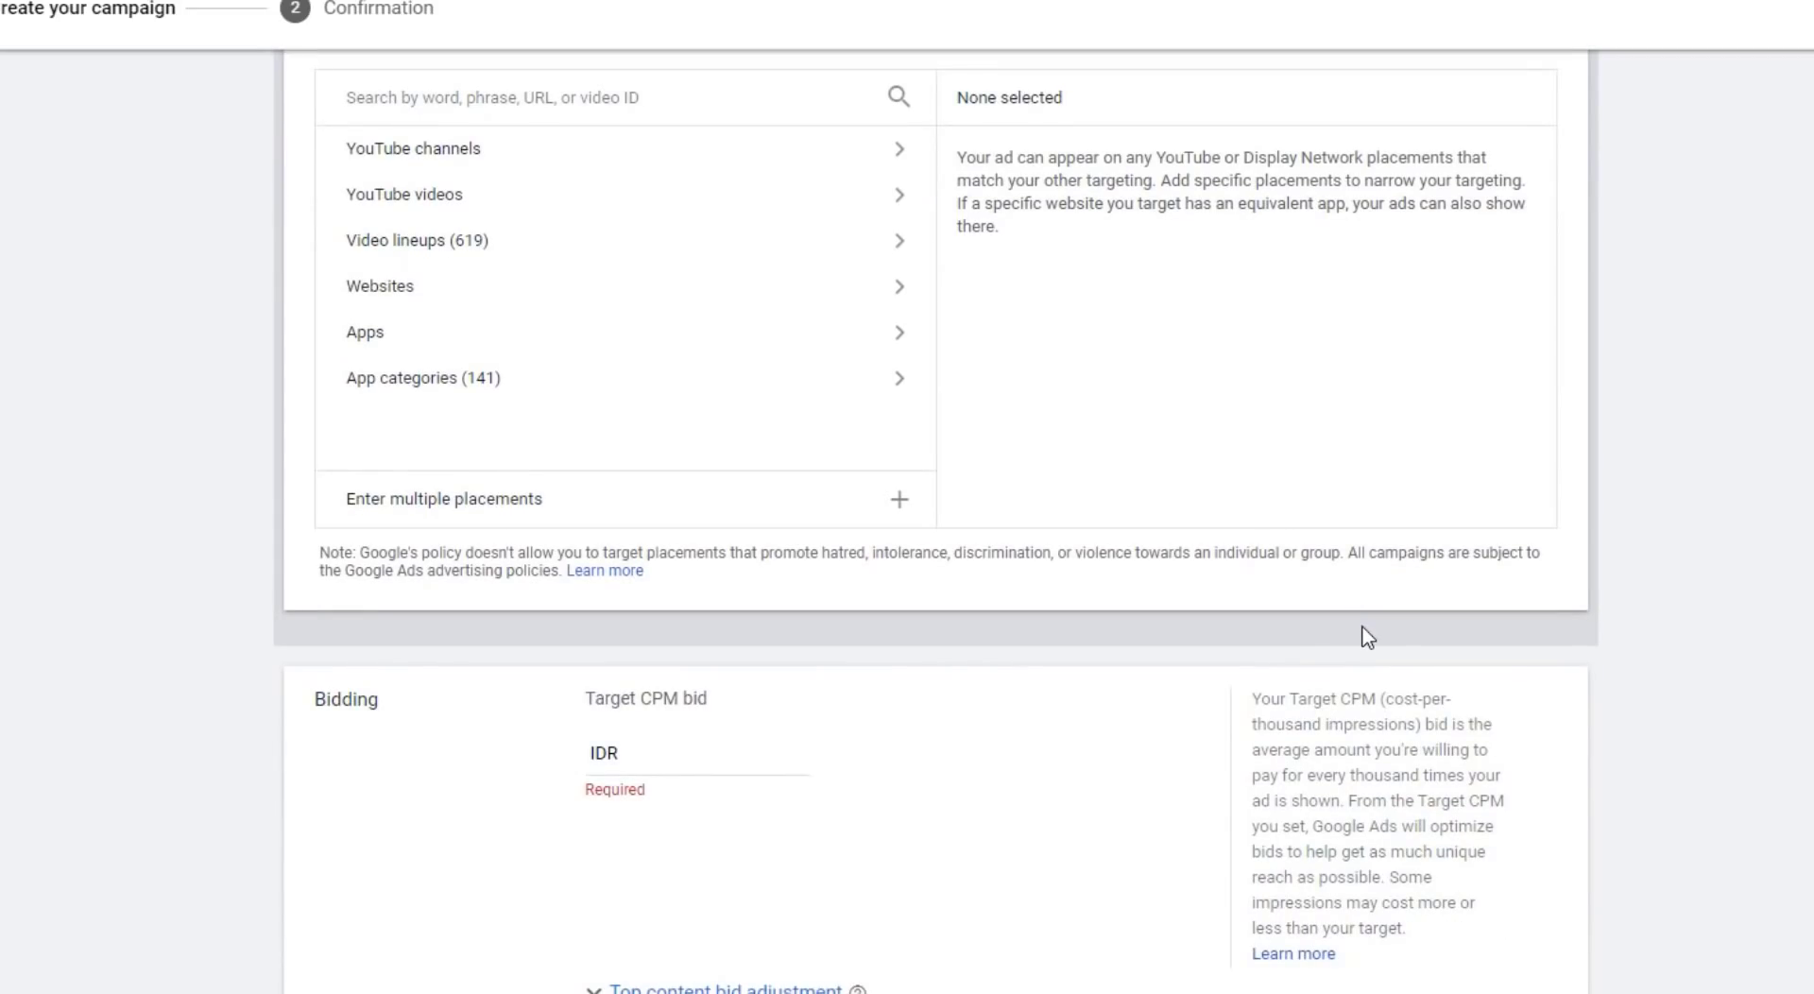
pyautogui.scroll(-2, 1365, 635)
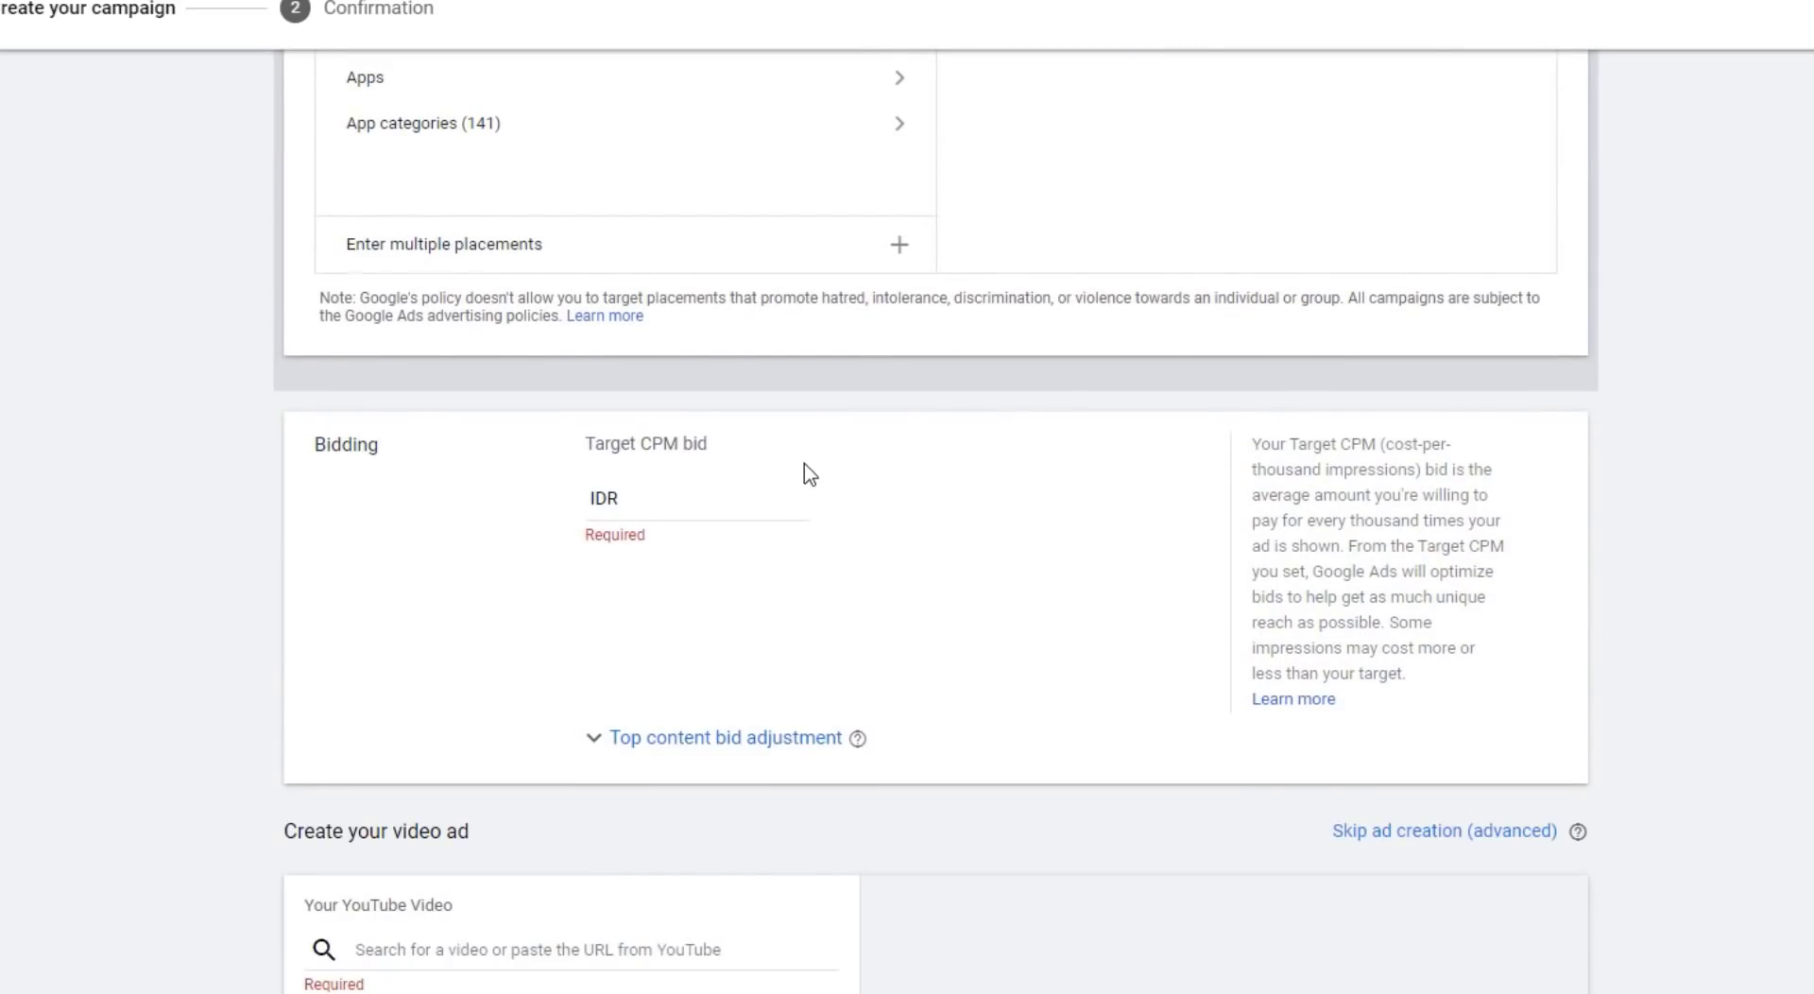
pyautogui.click(648, 502)
pyautogui.scroll(-7, 945, 479)
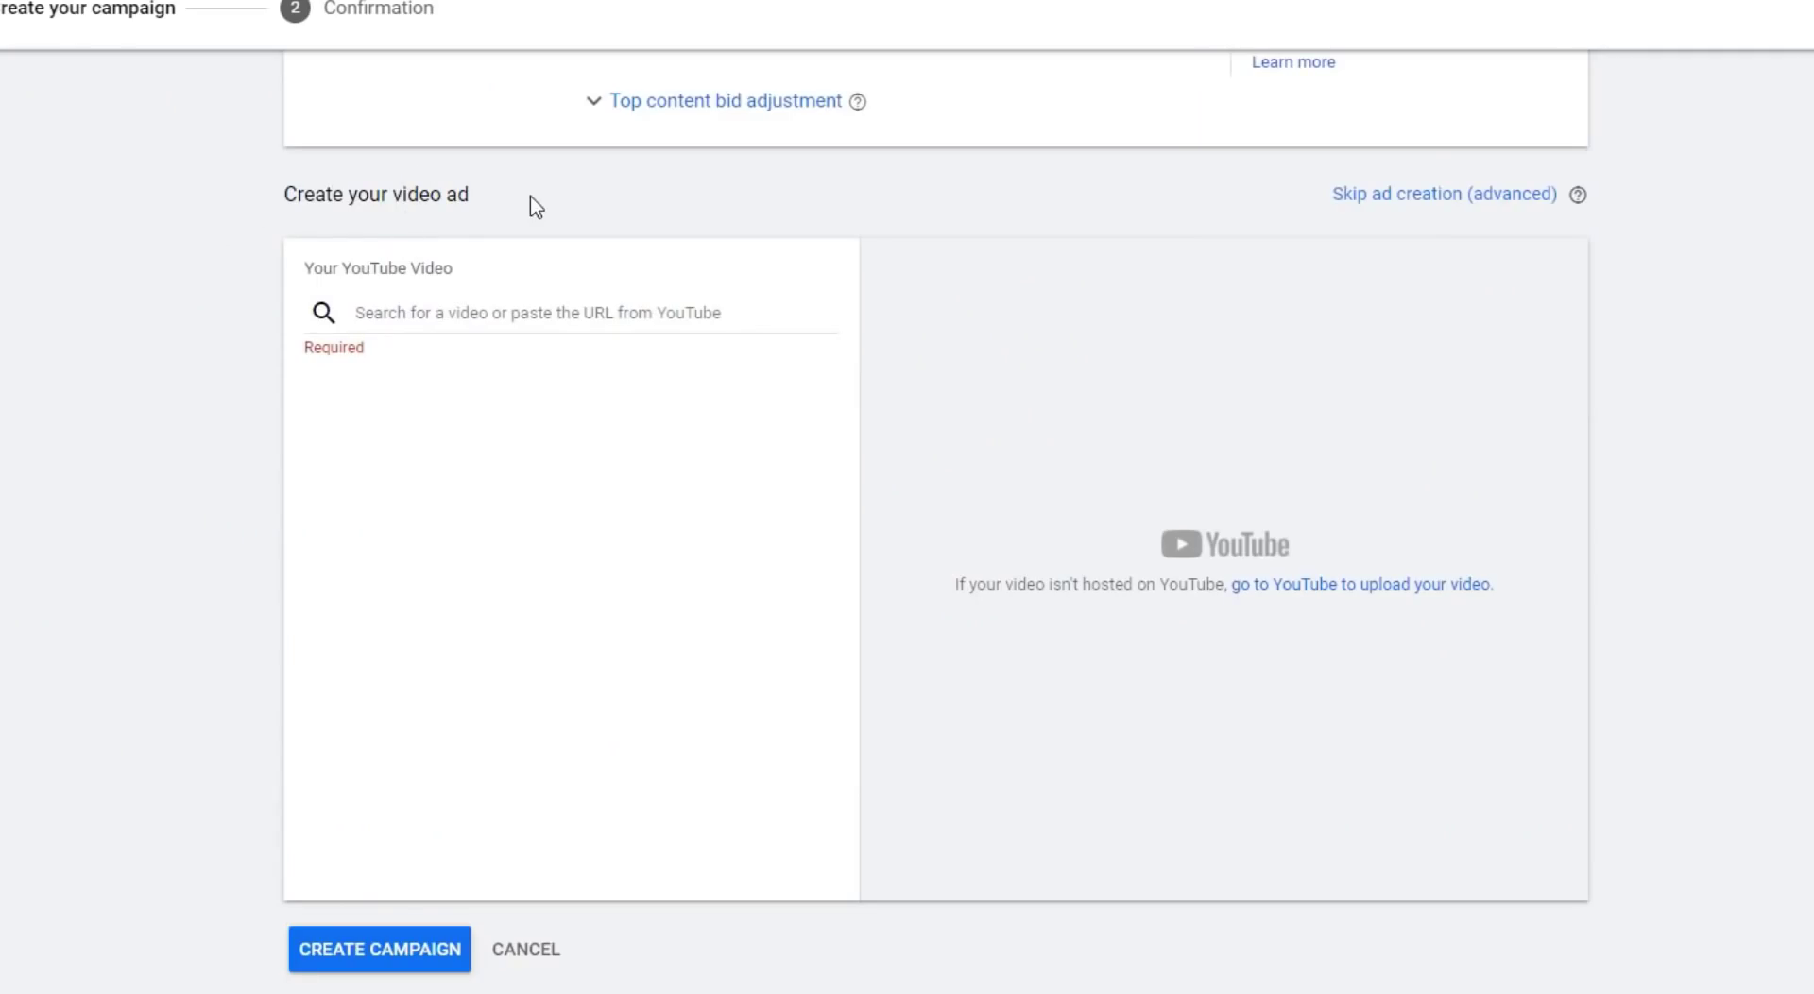
# Focus the 'Search for a video or paste the URL from YouTube' field of the video ad.
pyautogui.scroll(-1, 746, 539)
pyautogui.scroll(1, 747, 539)
pyautogui.click(475, 312)
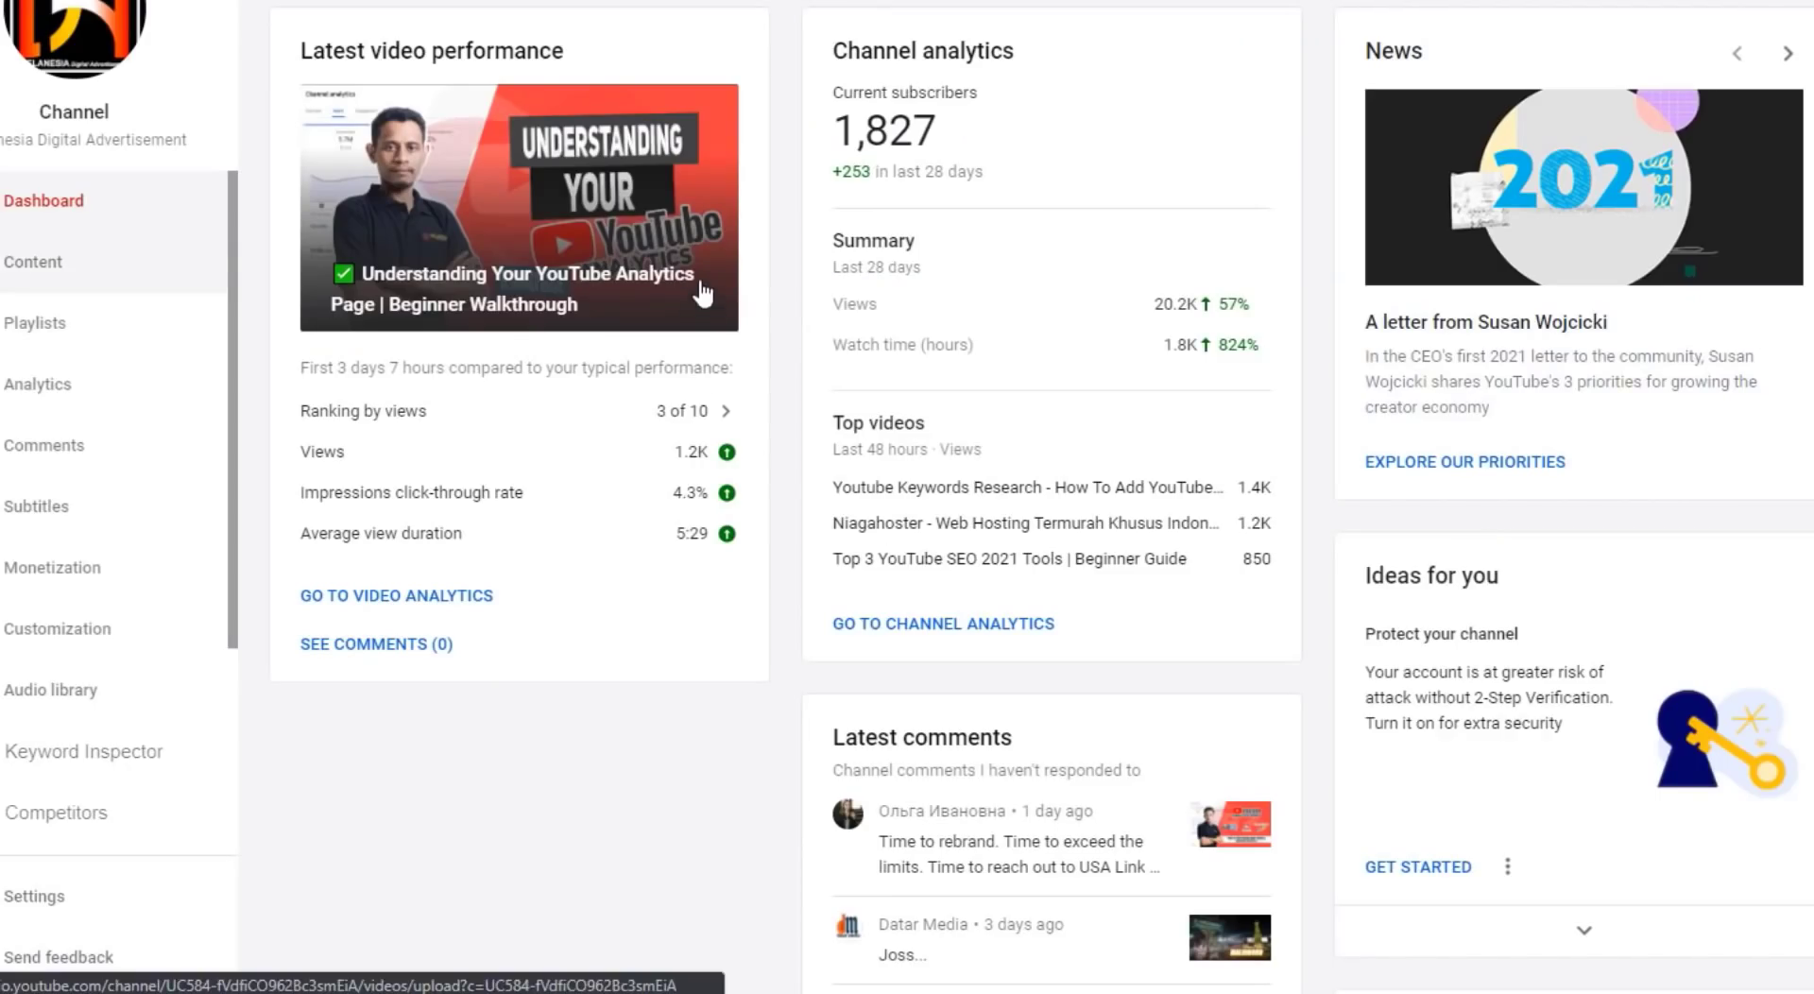
# Paste the Melanesia Digital Advertisement Official link from YouTube Studio as the ad's video.
pyautogui.click(701, 295)
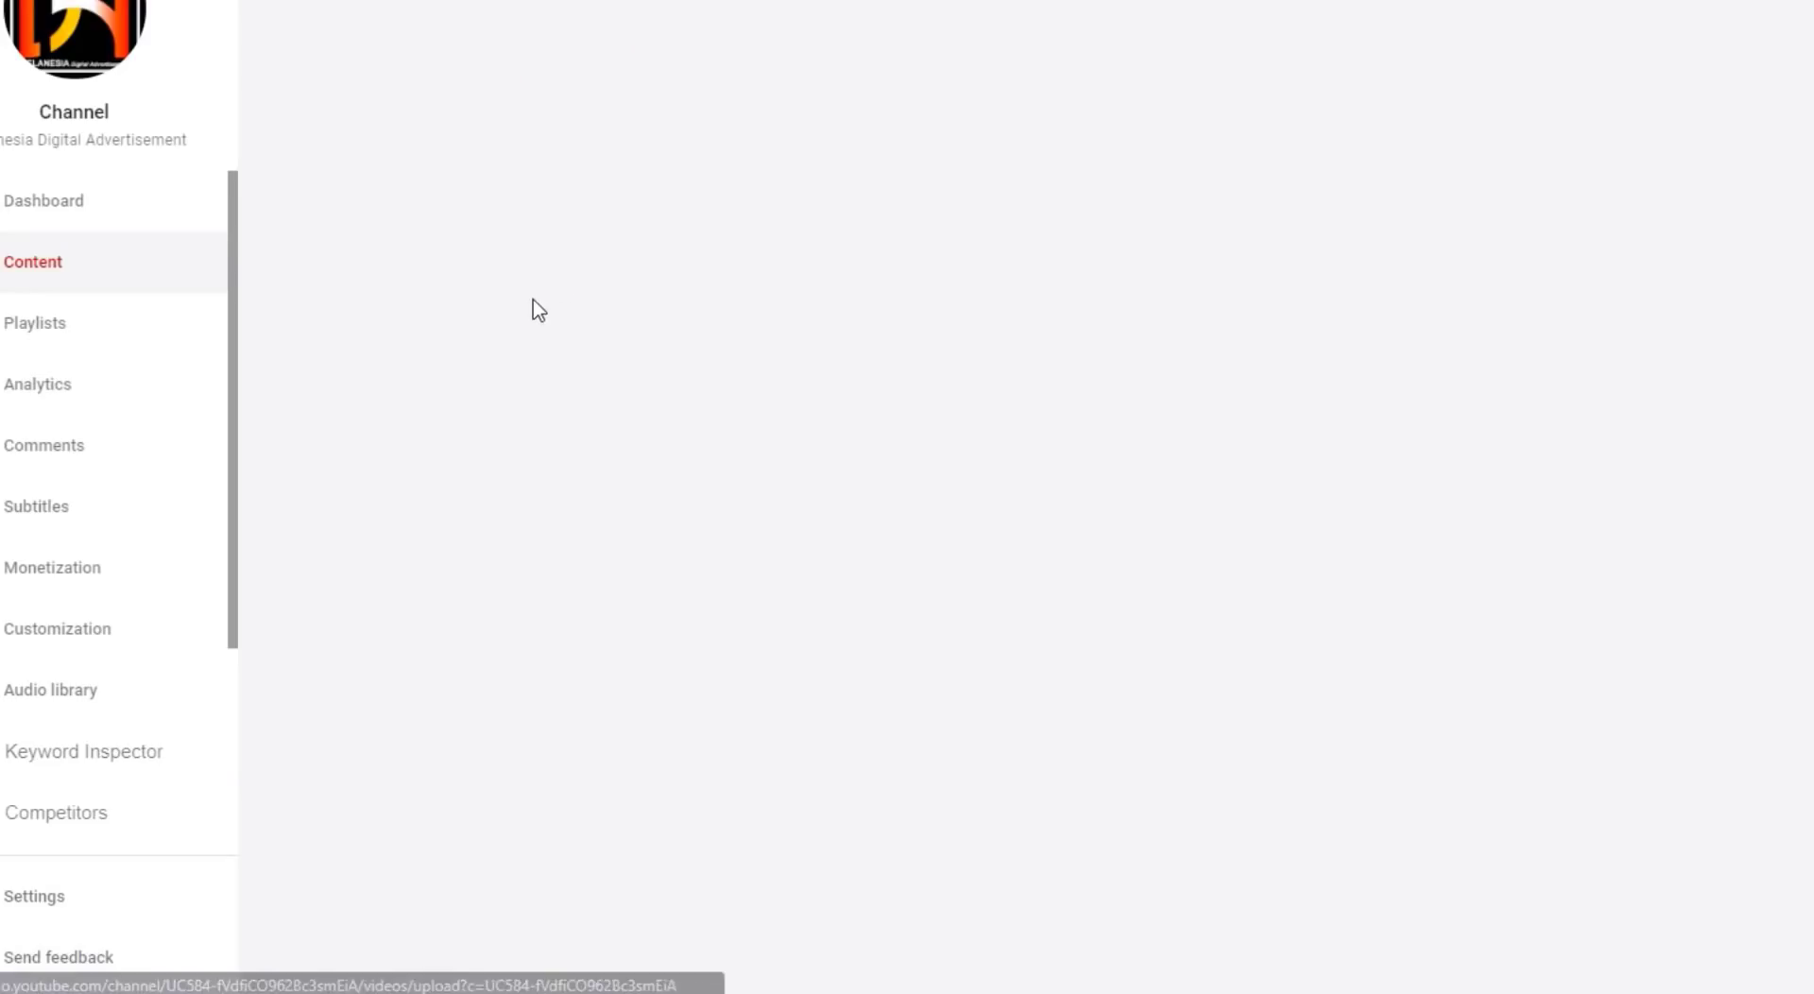
pyautogui.scroll(-5, 1071, 370)
pyautogui.scroll(-5, 1074, 370)
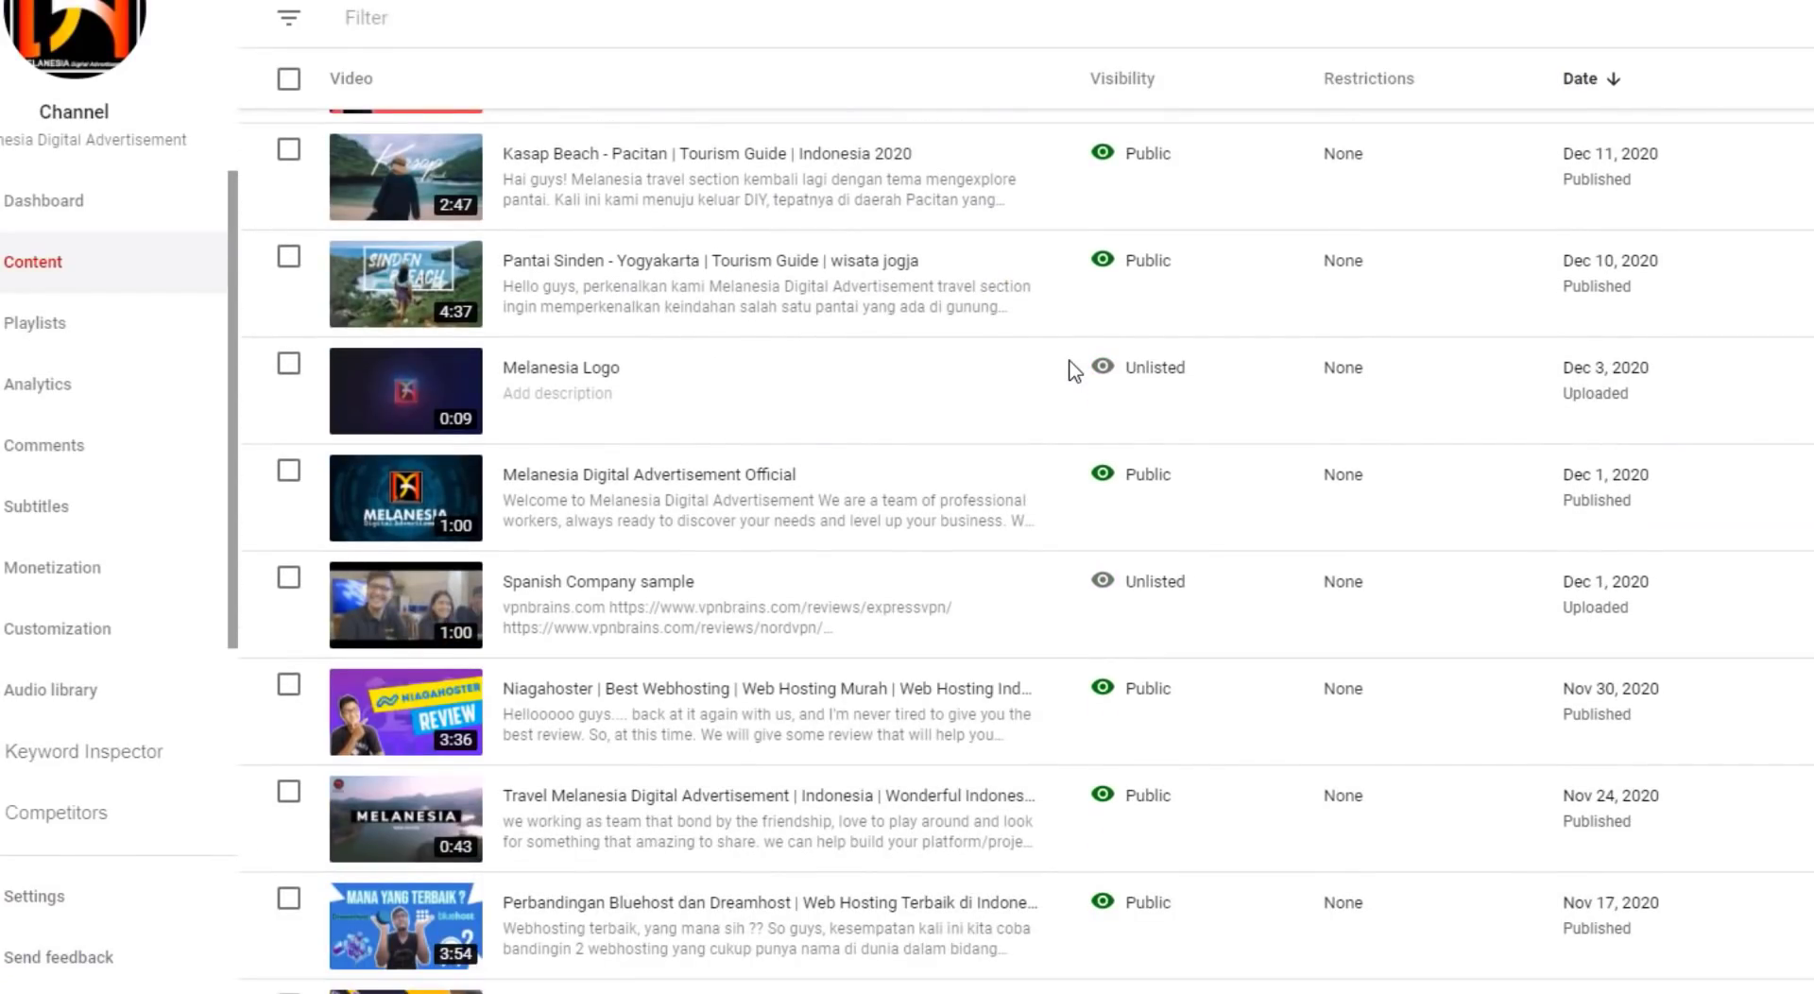
pyautogui.click(777, 476)
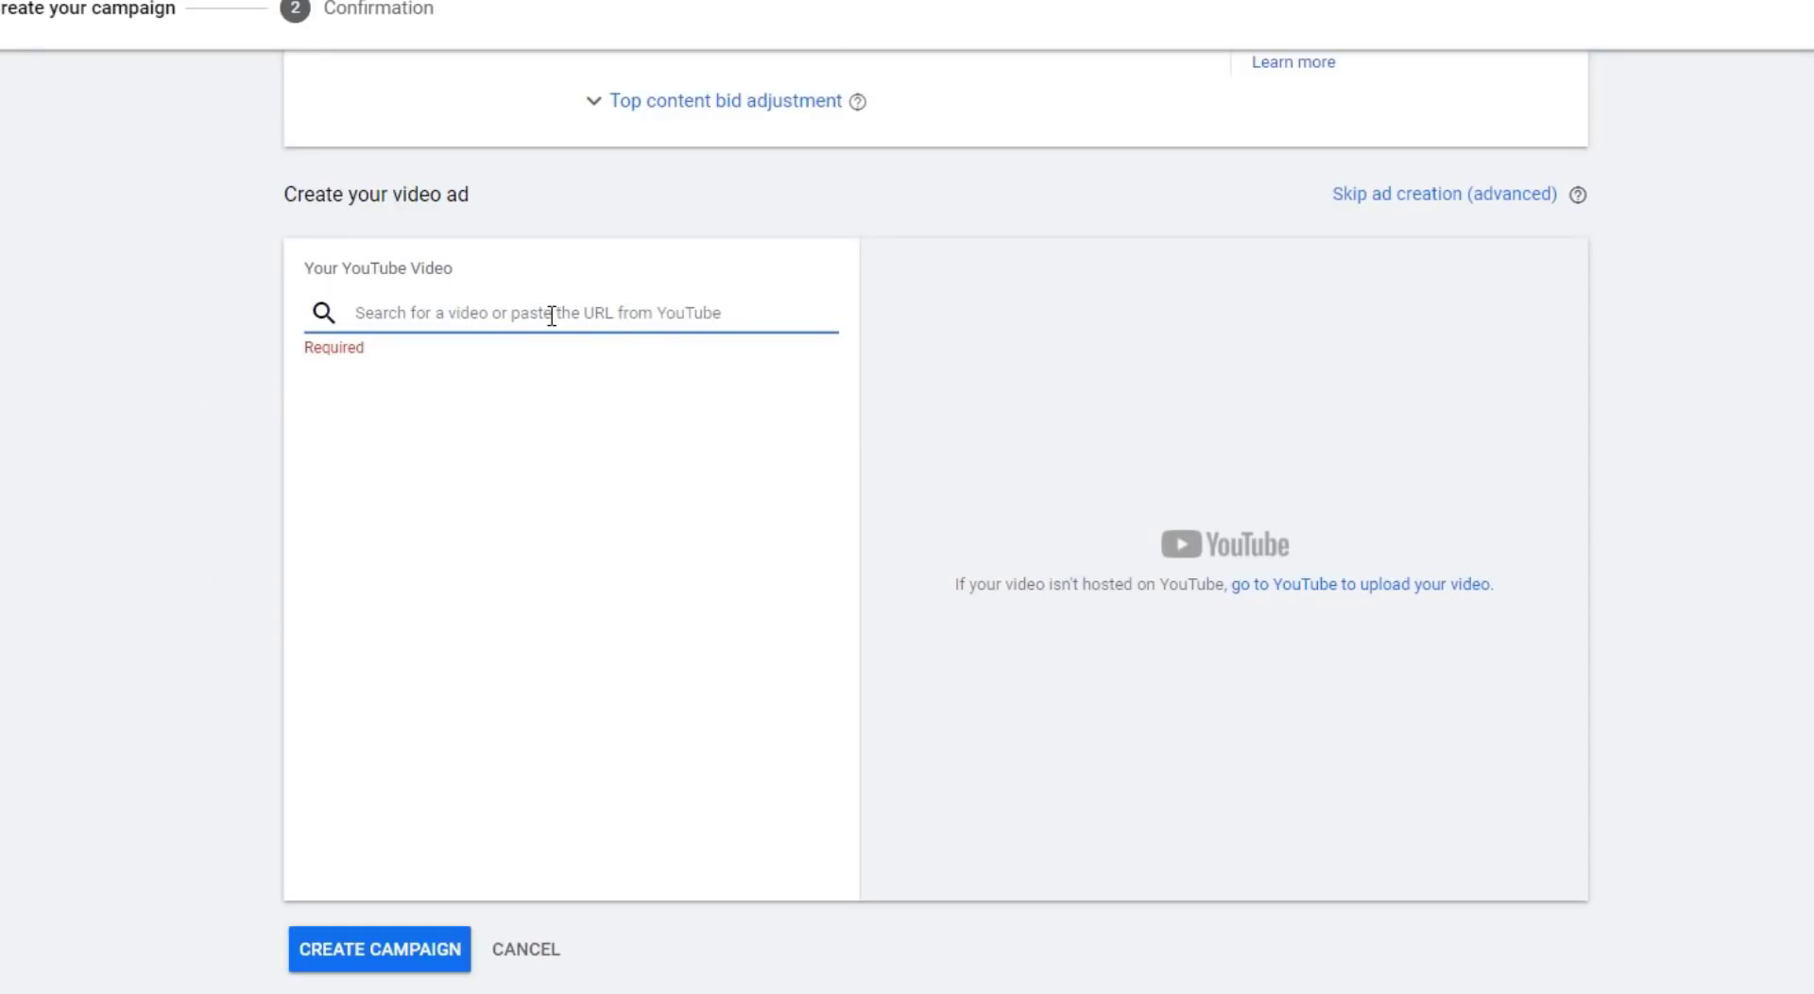
pyautogui.write('https://youtu.be/rny6tsYf8mI')
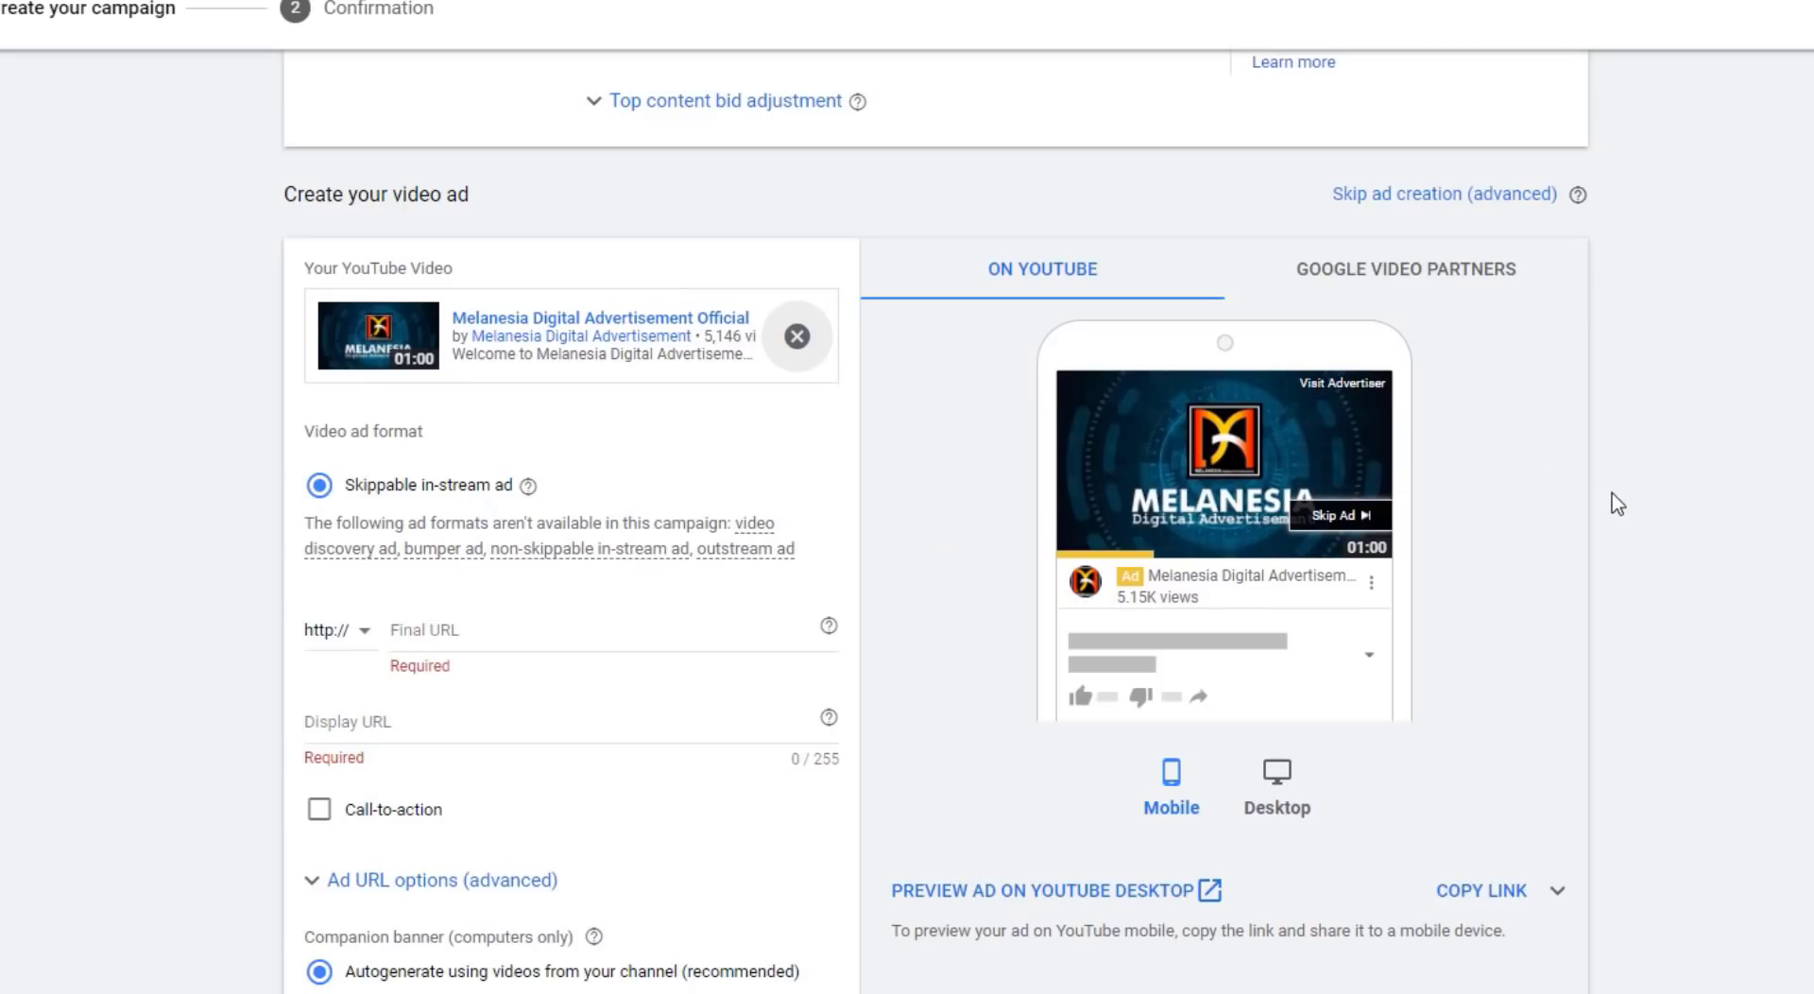
# Preview the video ad on Google video partners in the desktop layout.
pyautogui.scroll(-1, 1716, 419)
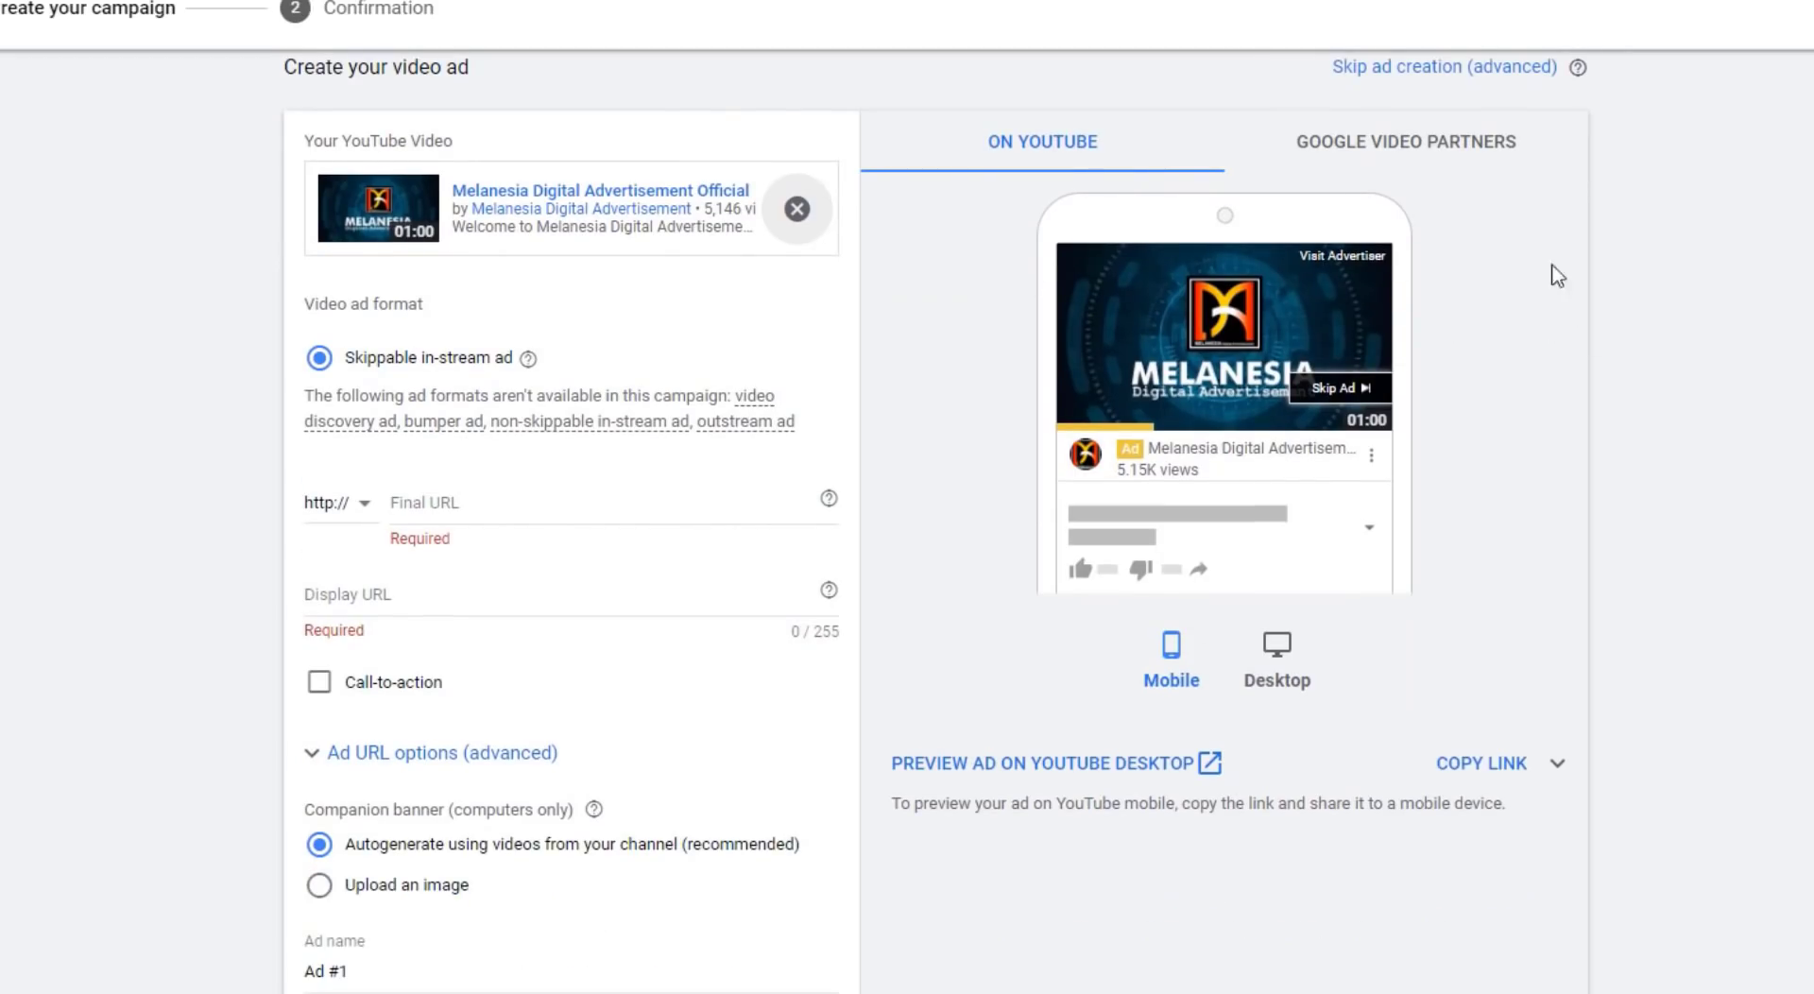
pyautogui.click(1431, 156)
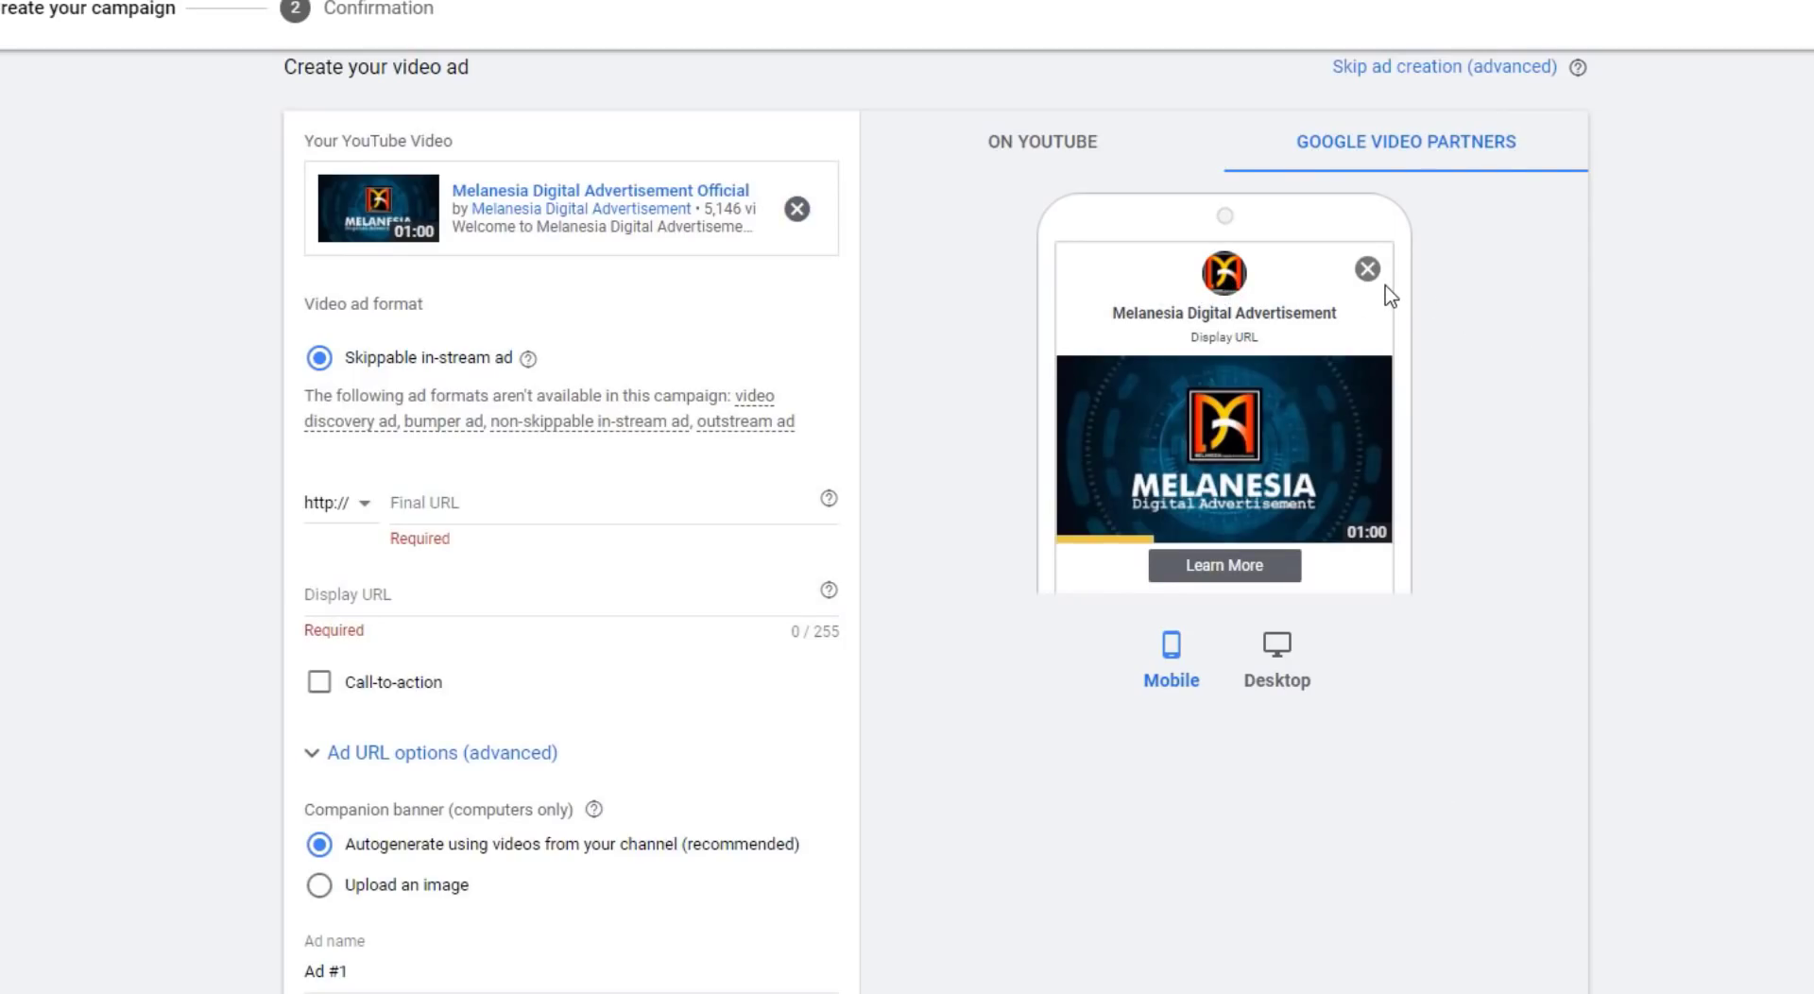
pyautogui.click(1278, 661)
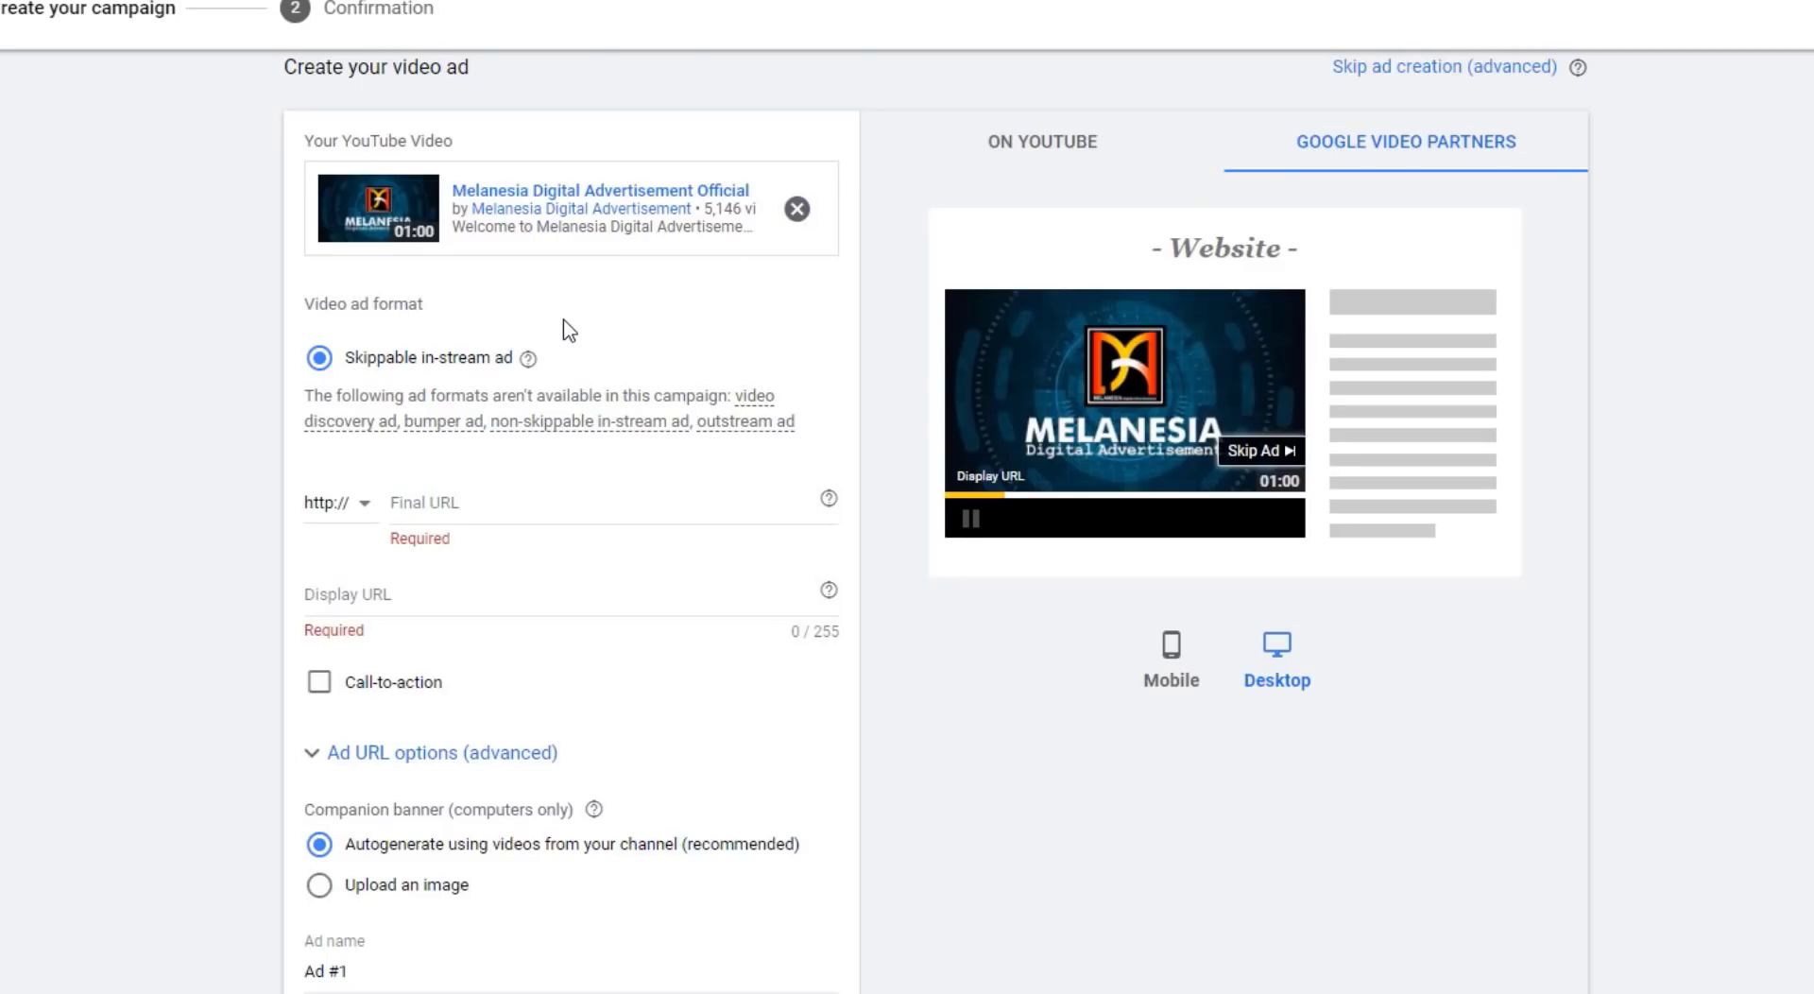
pyautogui.scroll(-2, 568, 330)
pyautogui.click(481, 379)
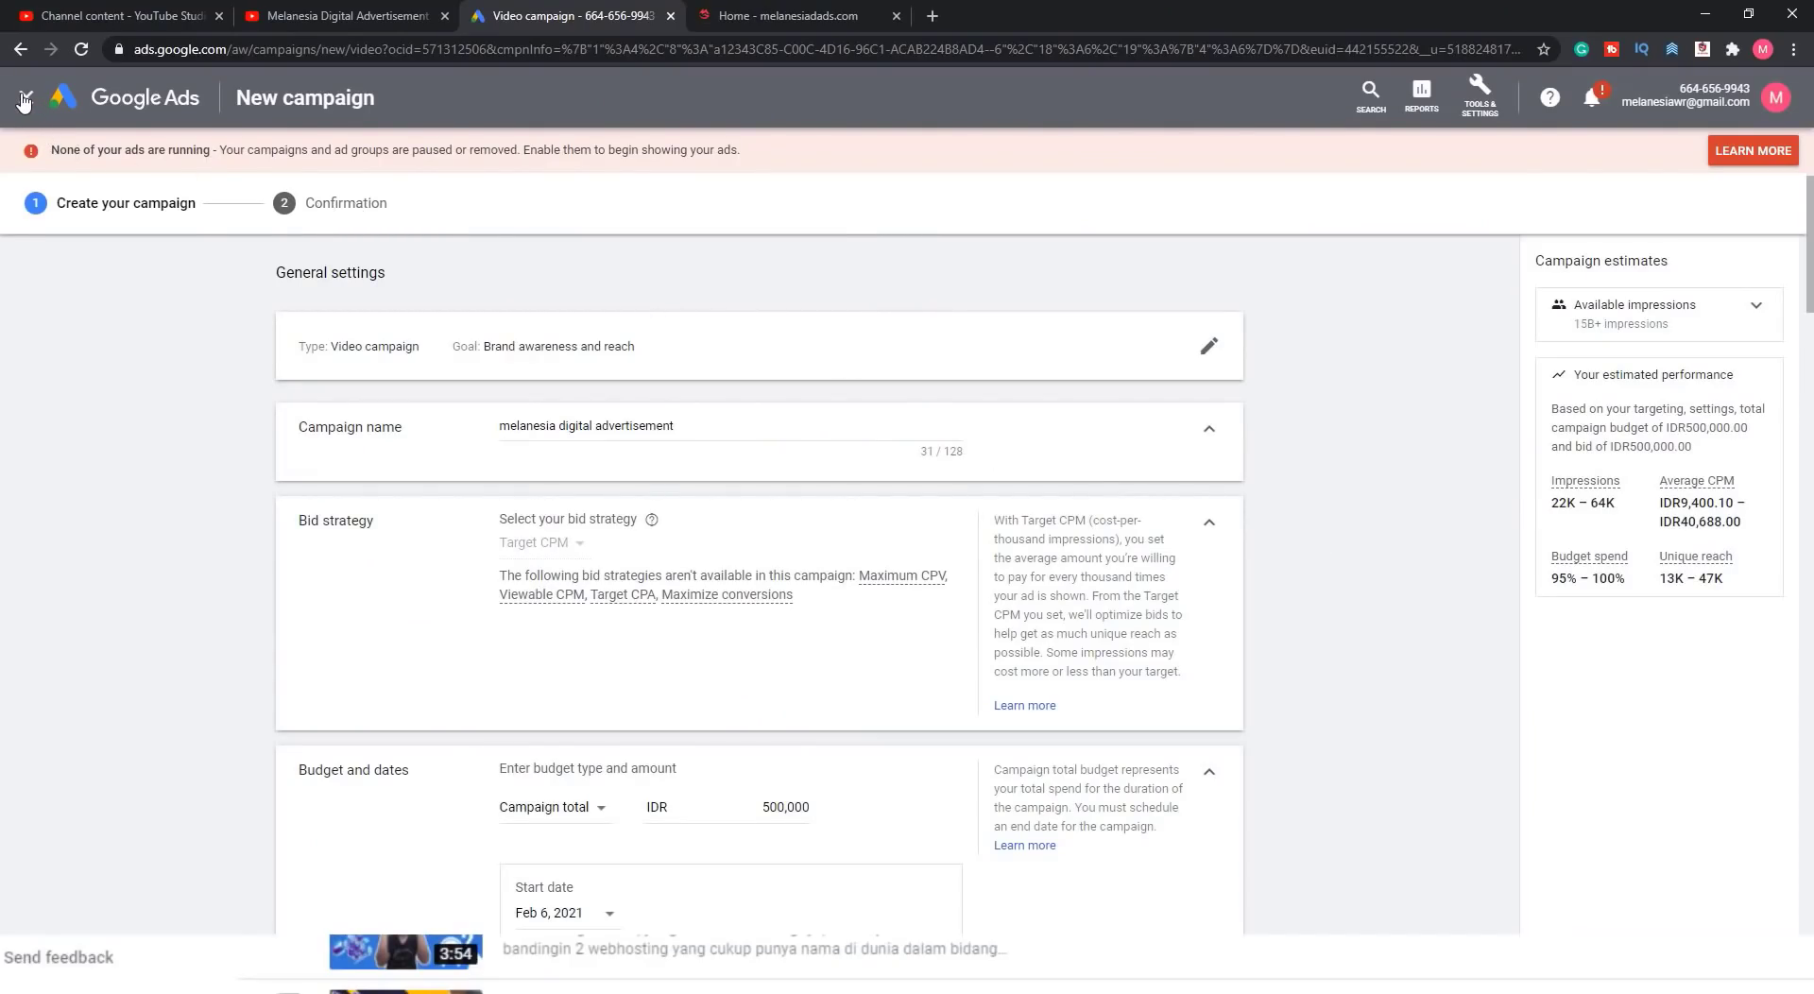
# Close the new campaign form and switch to the melanesiadads.com website tab.
pyautogui.click(23, 101)
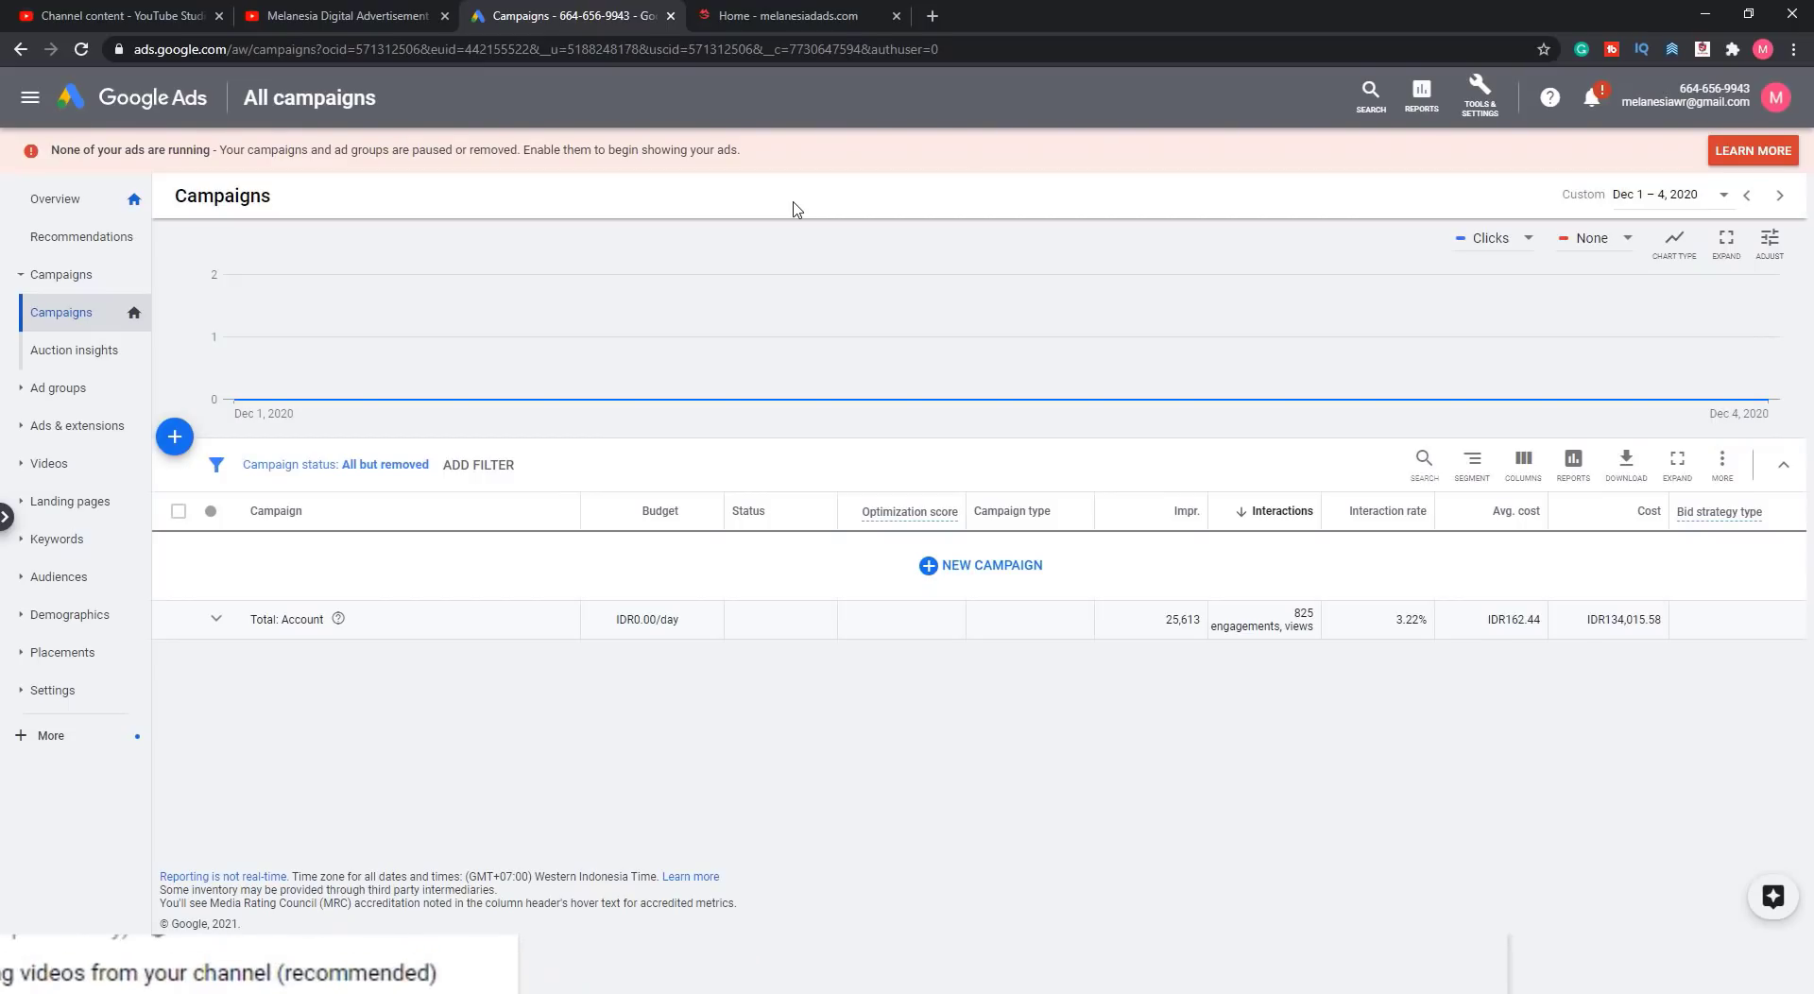
pyautogui.click(781, 15)
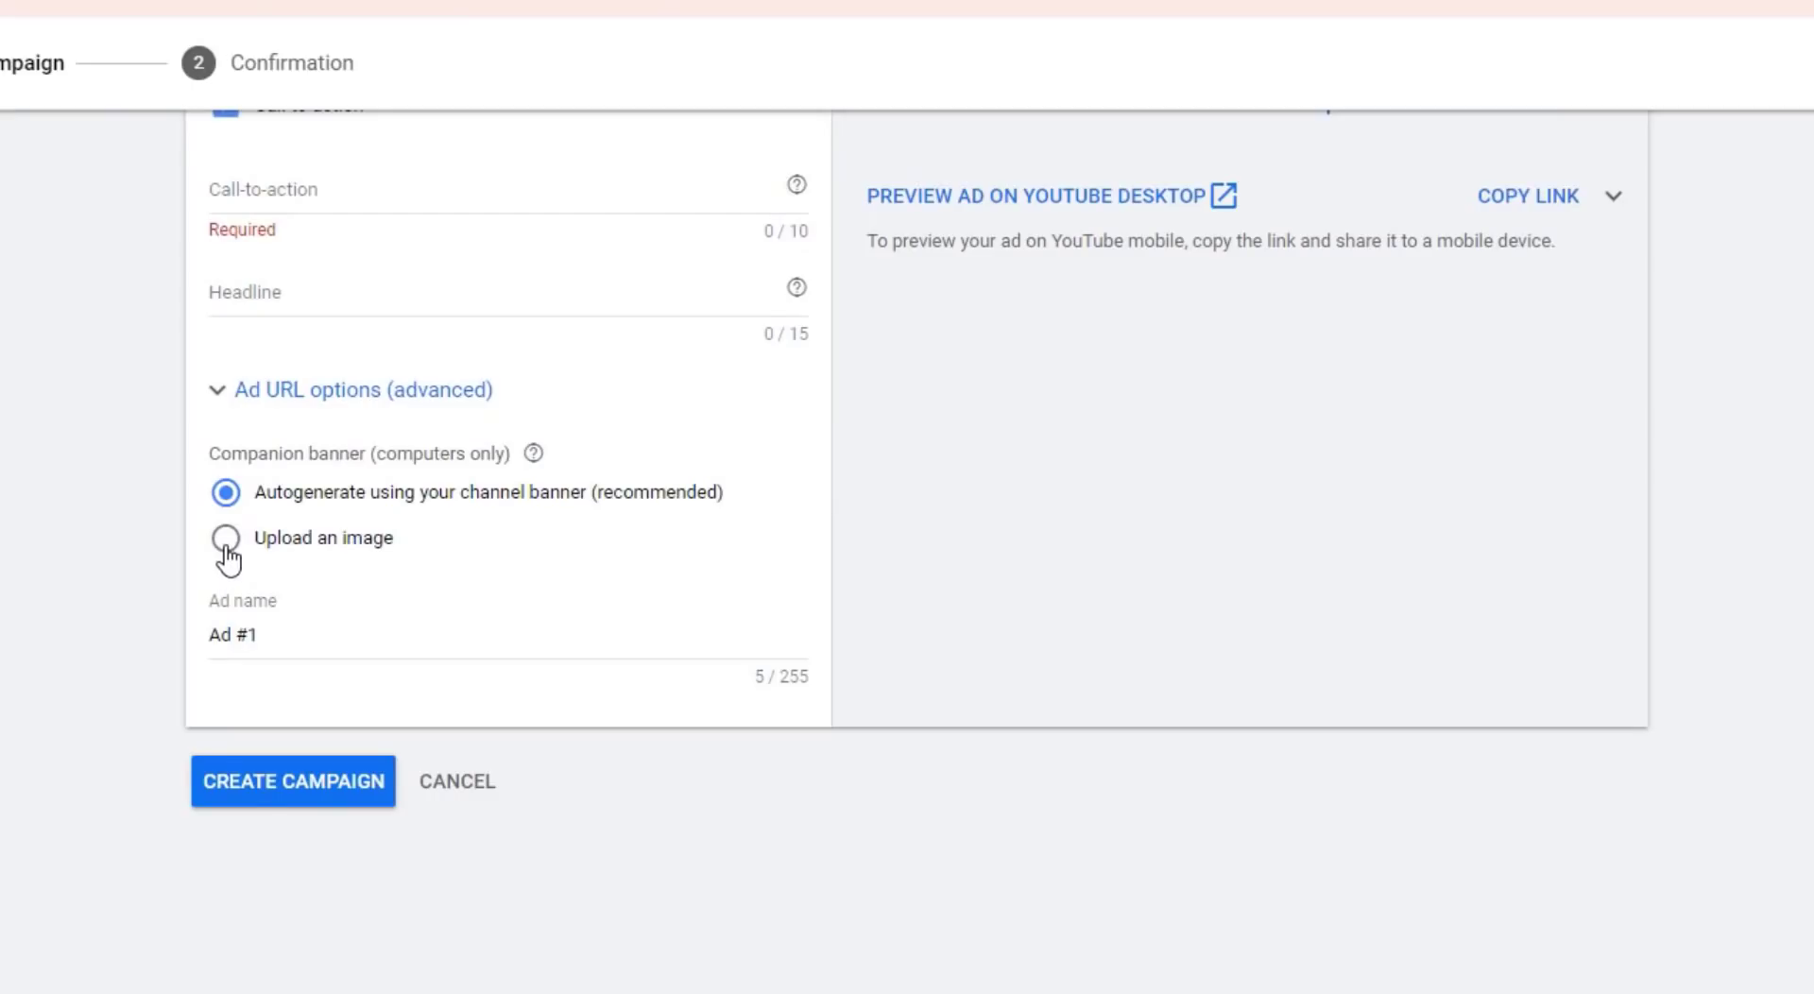
# Keep the companion banner on Autogenerate and set the call-to-action text to 'more info'.
pyautogui.click(227, 541)
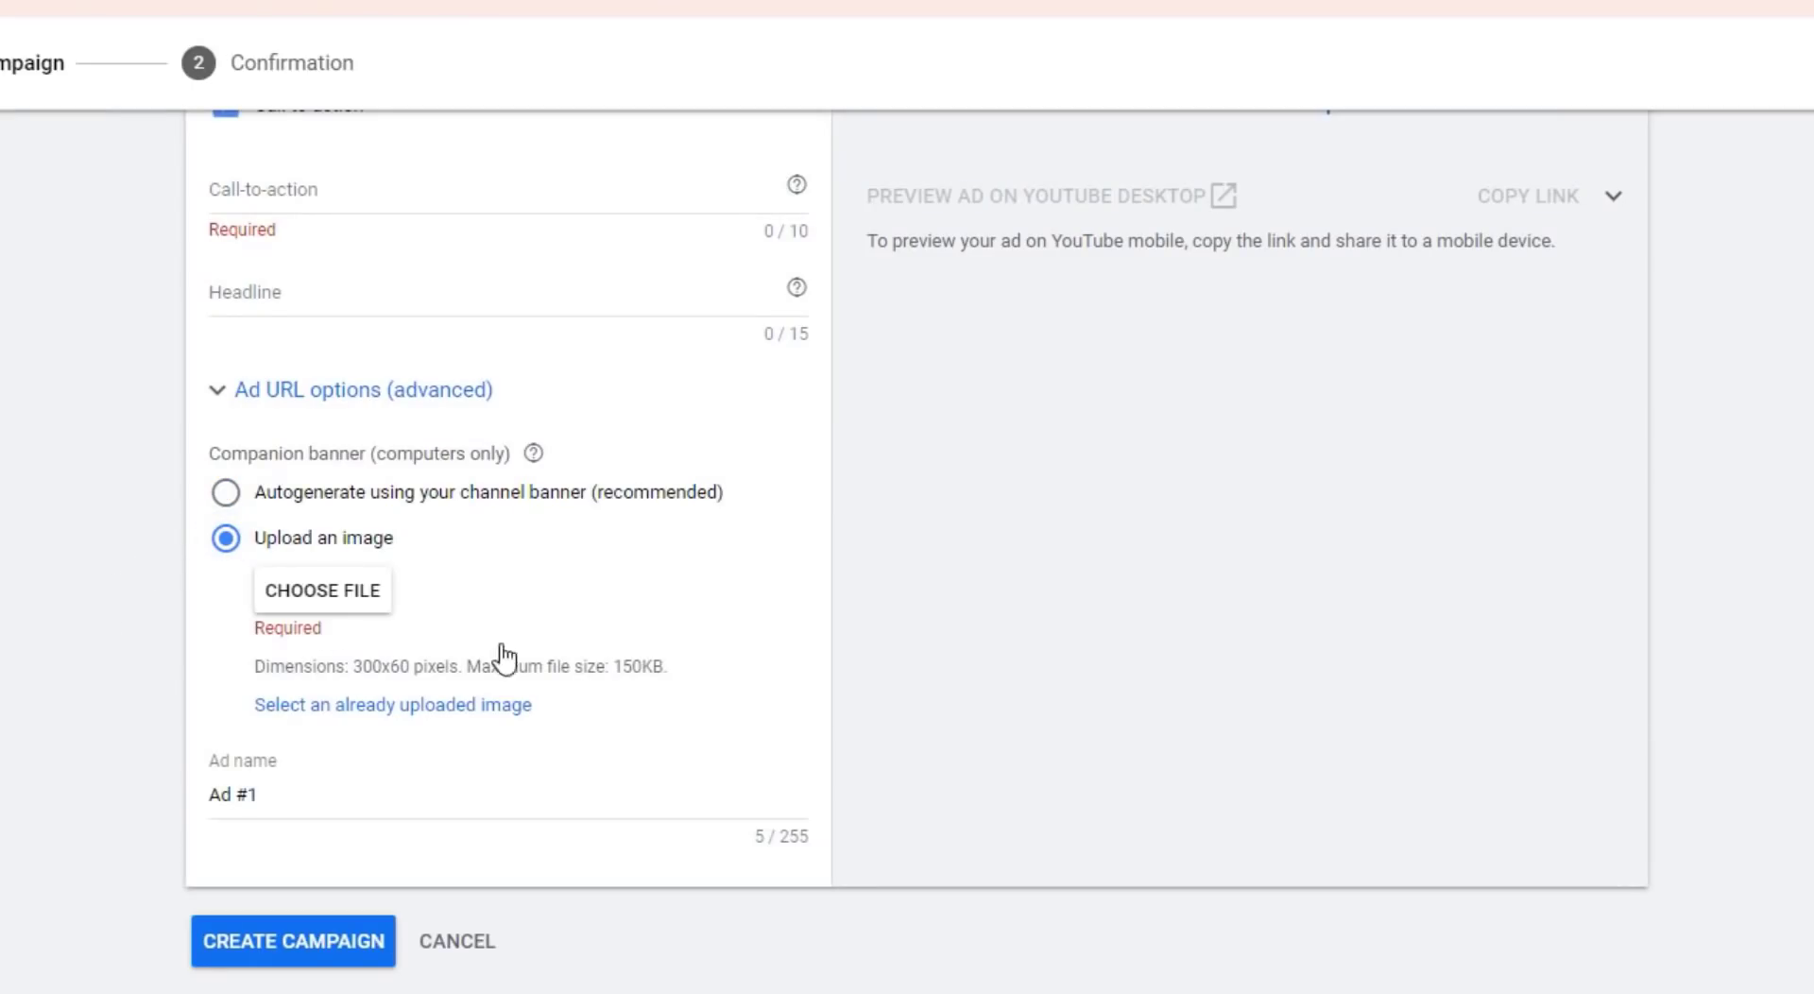
pyautogui.scroll(5, 175, 674)
pyautogui.scroll(-3, 622, 619)
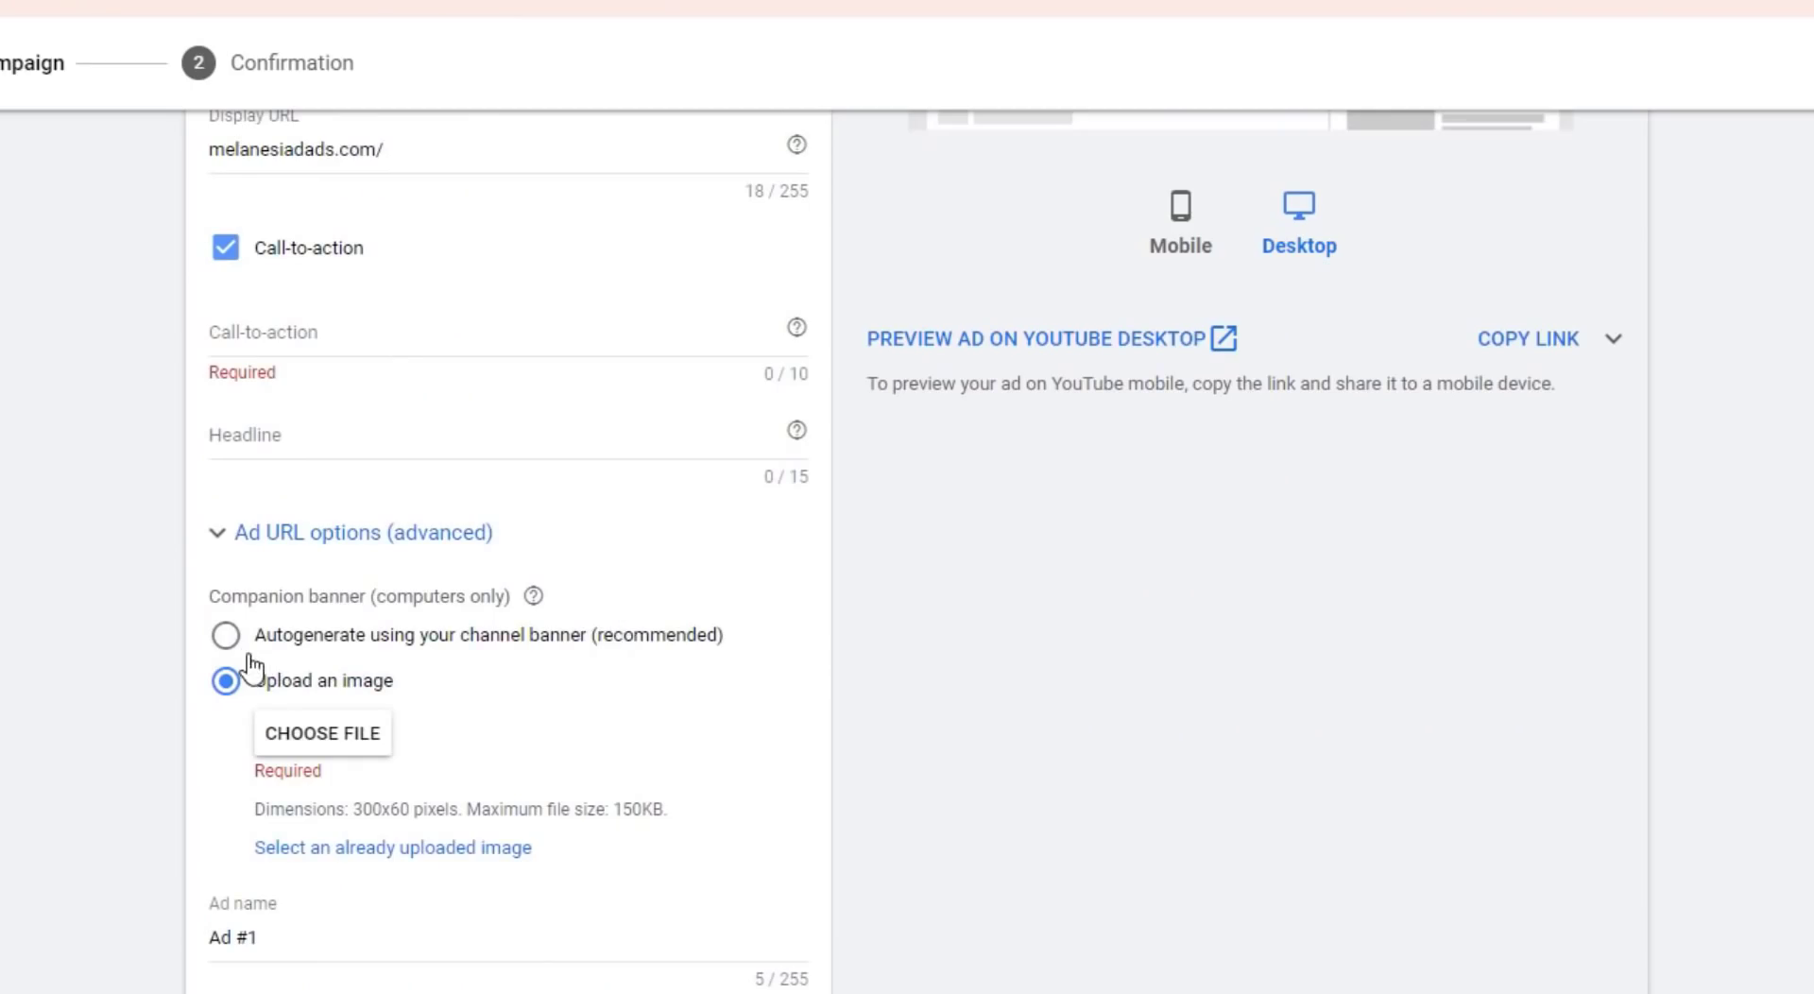
pyautogui.click(227, 635)
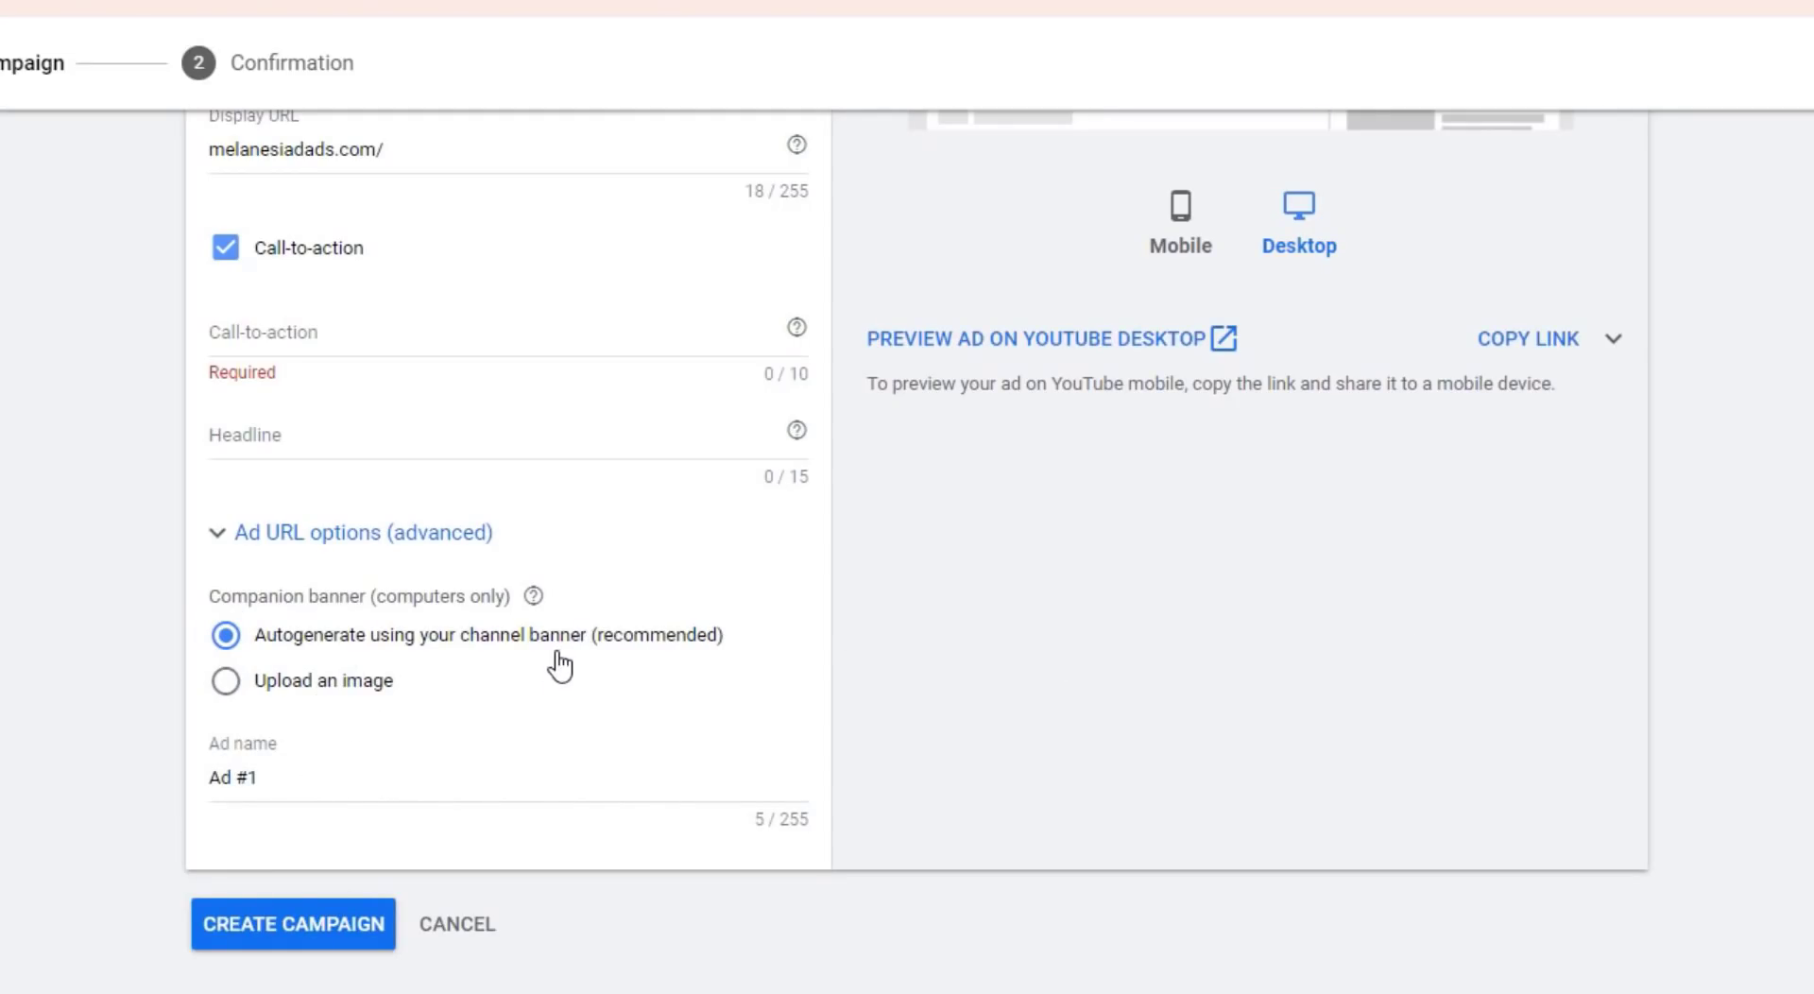
pyautogui.scroll(3, 561, 666)
pyautogui.click(438, 619)
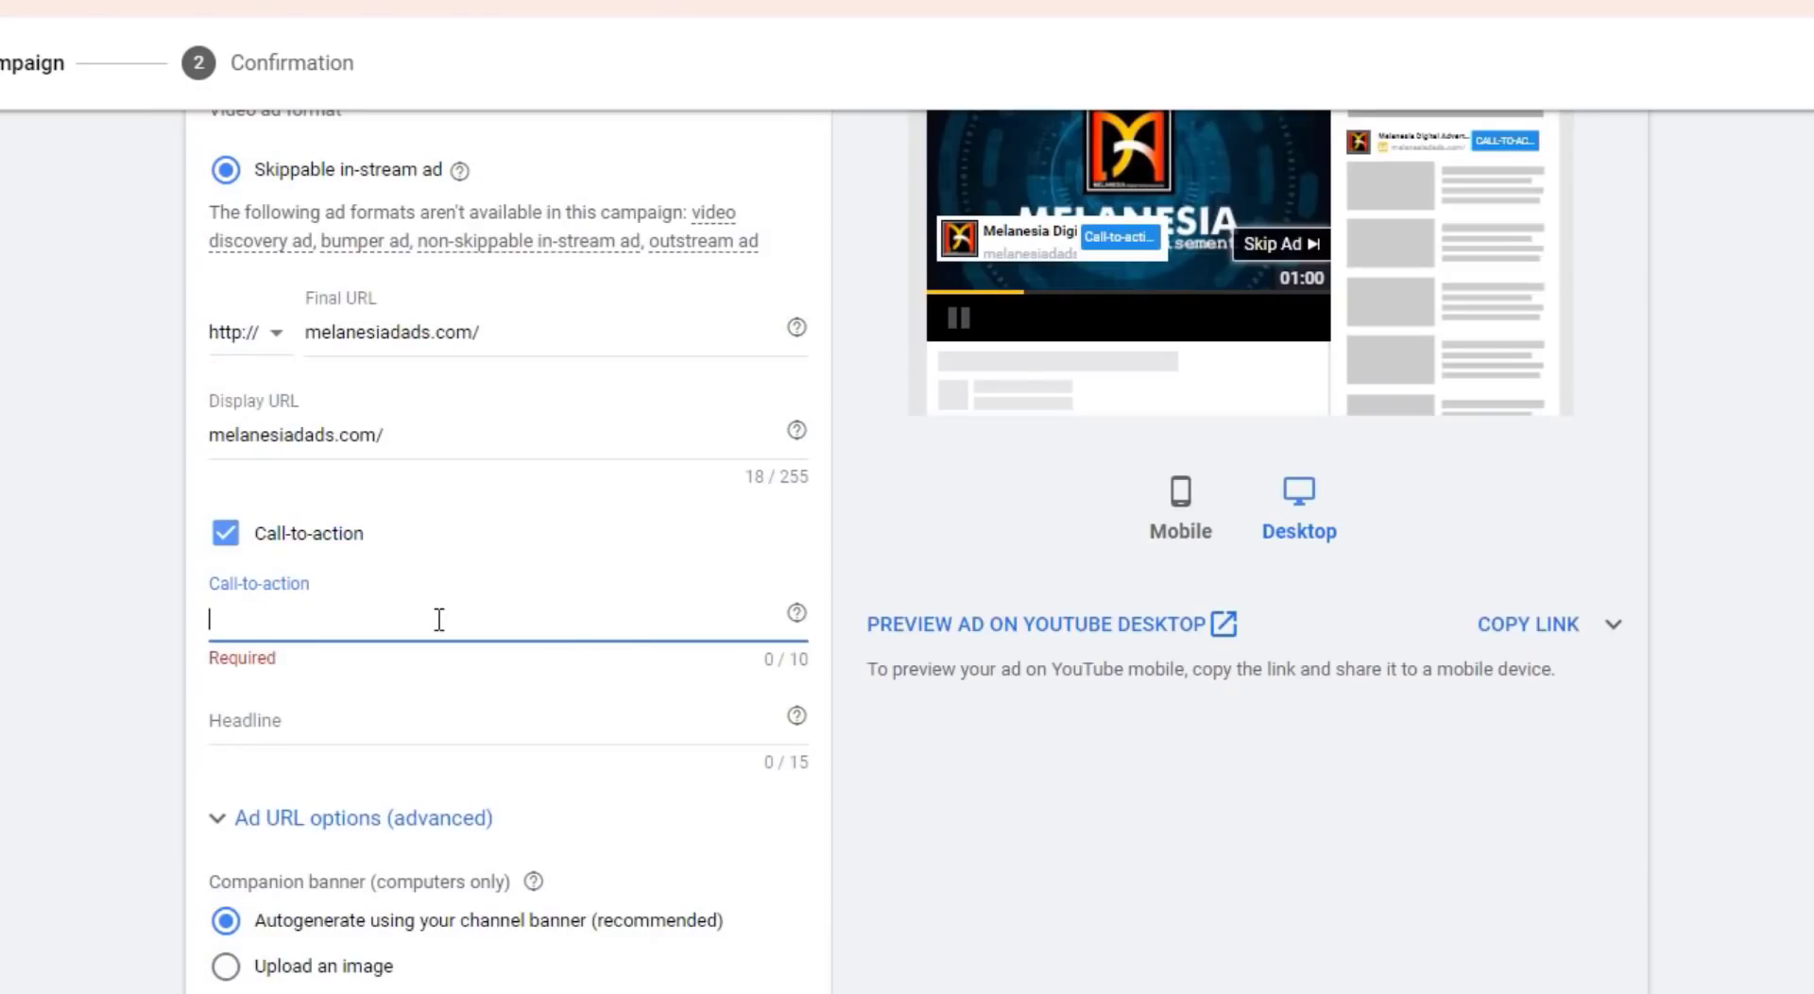
pyautogui.scroll(2, 489, 637)
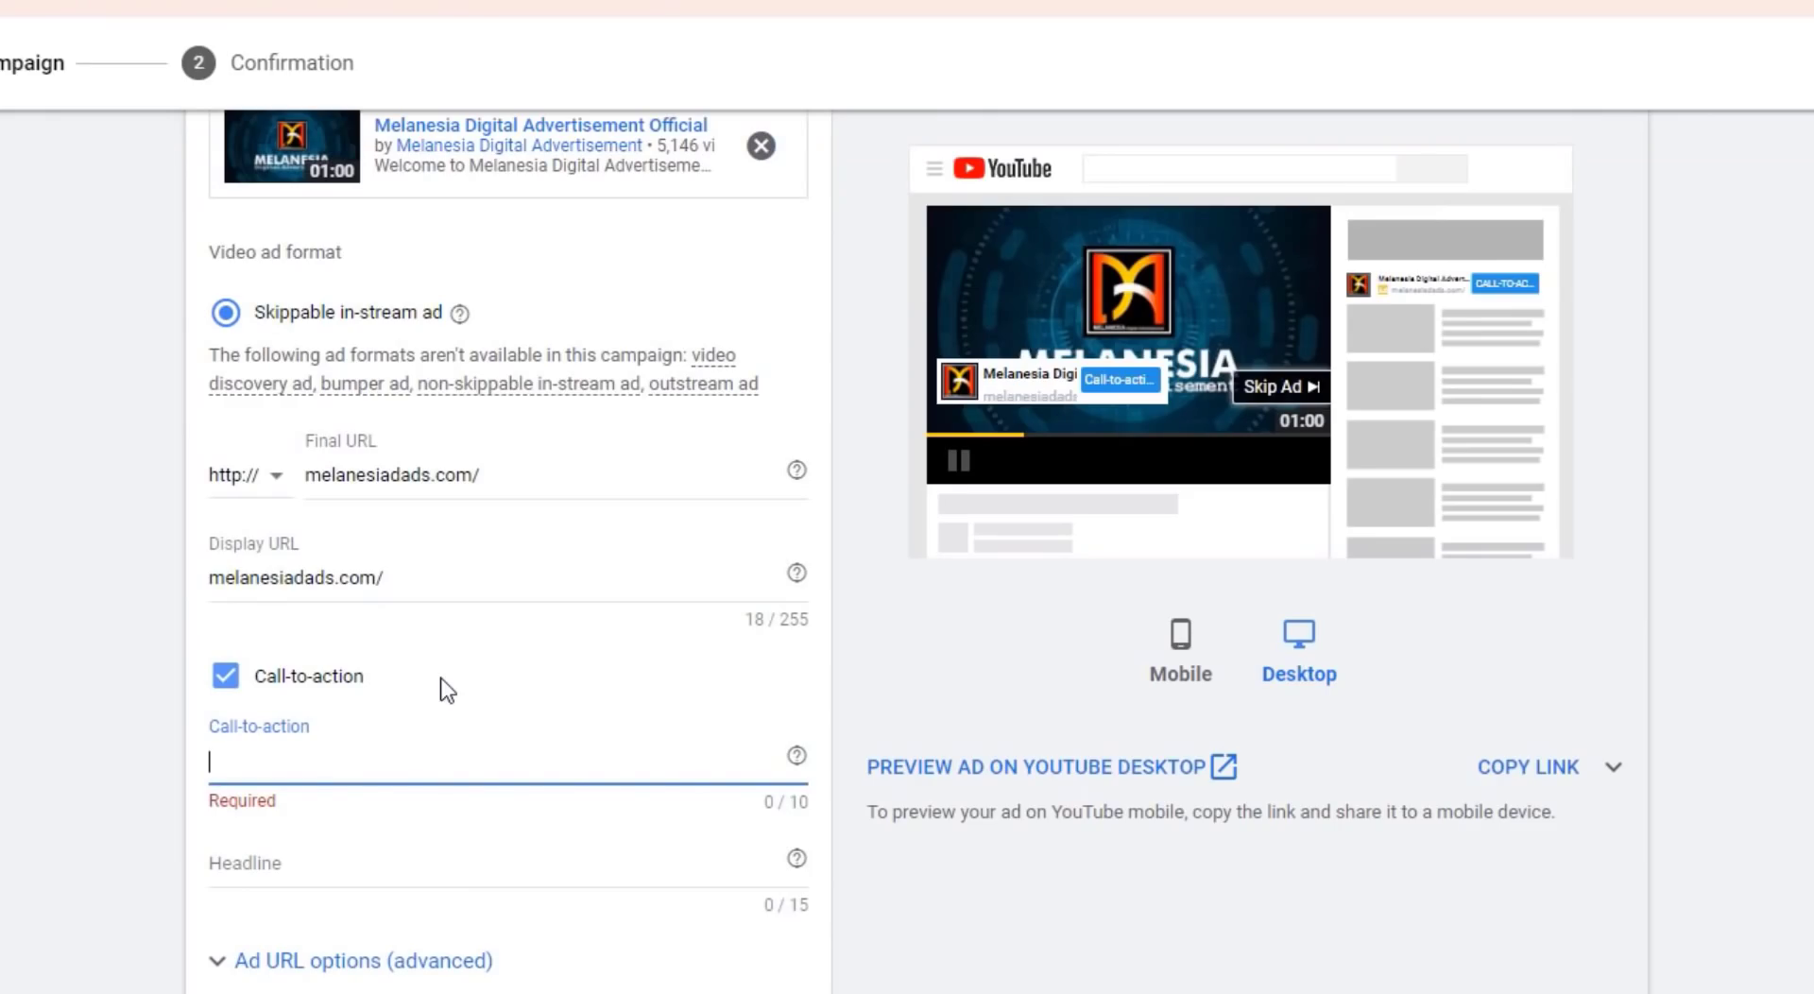
pyautogui.write('more info')
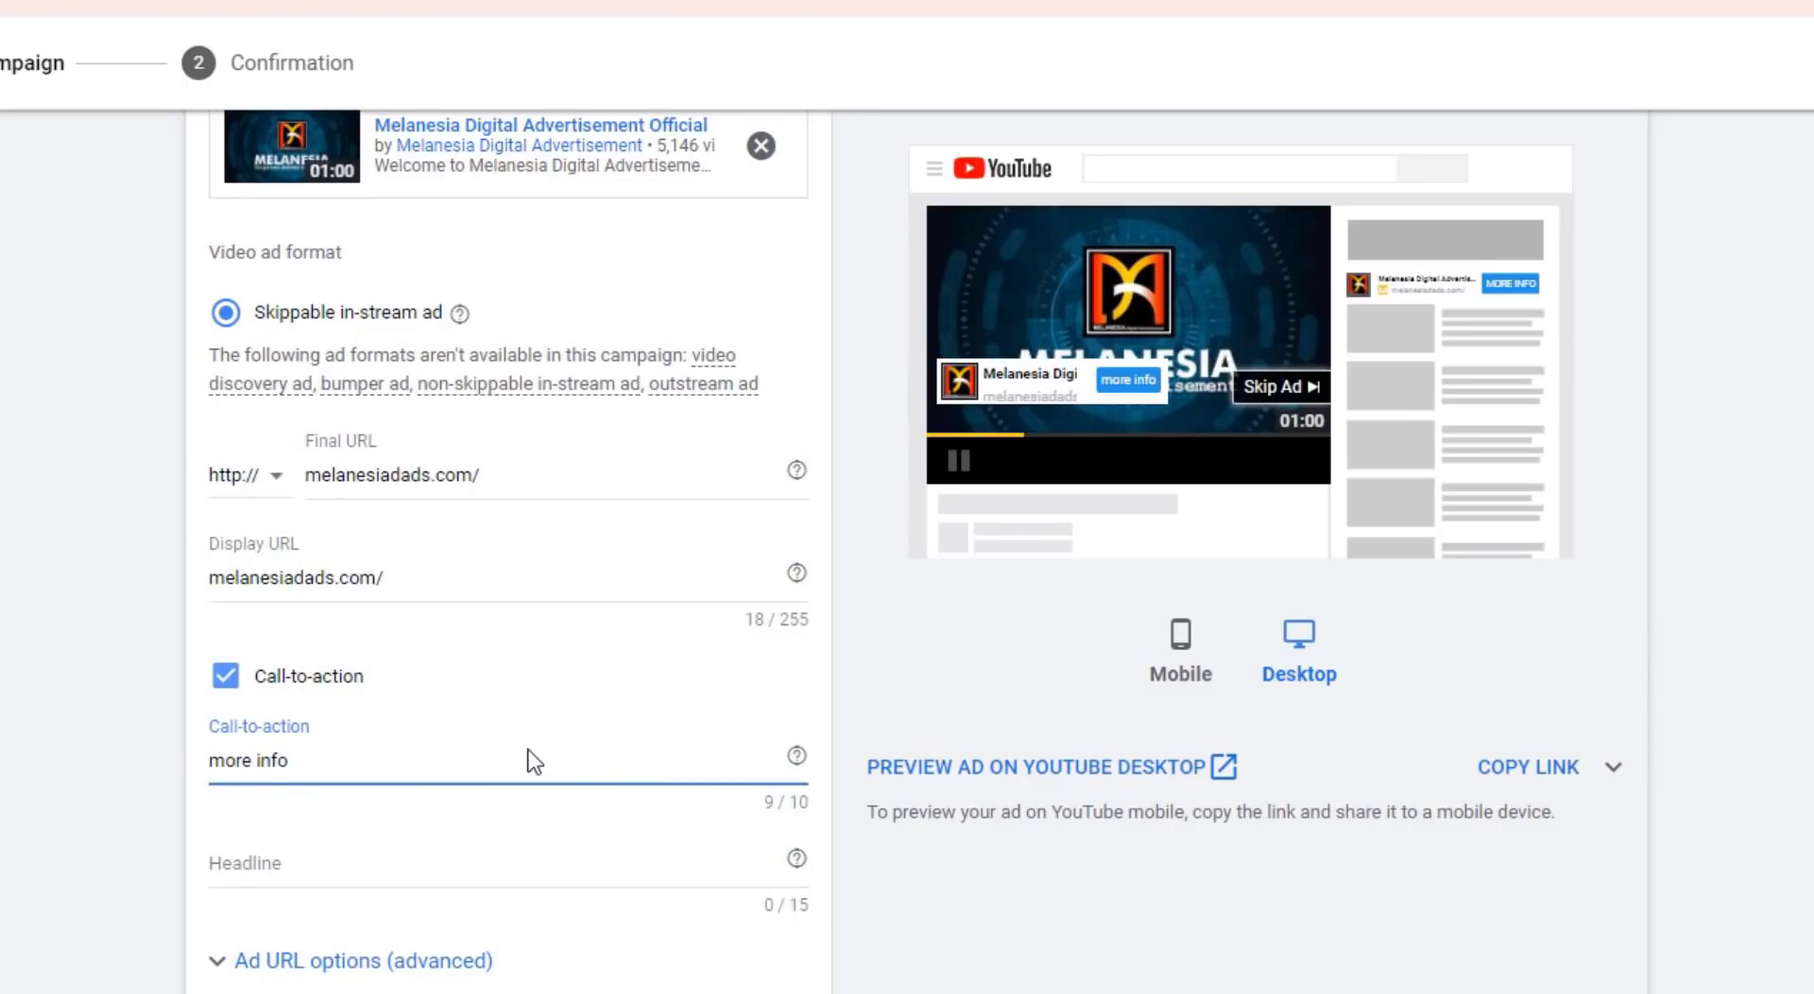
pyautogui.scroll(-2, 1185, 877)
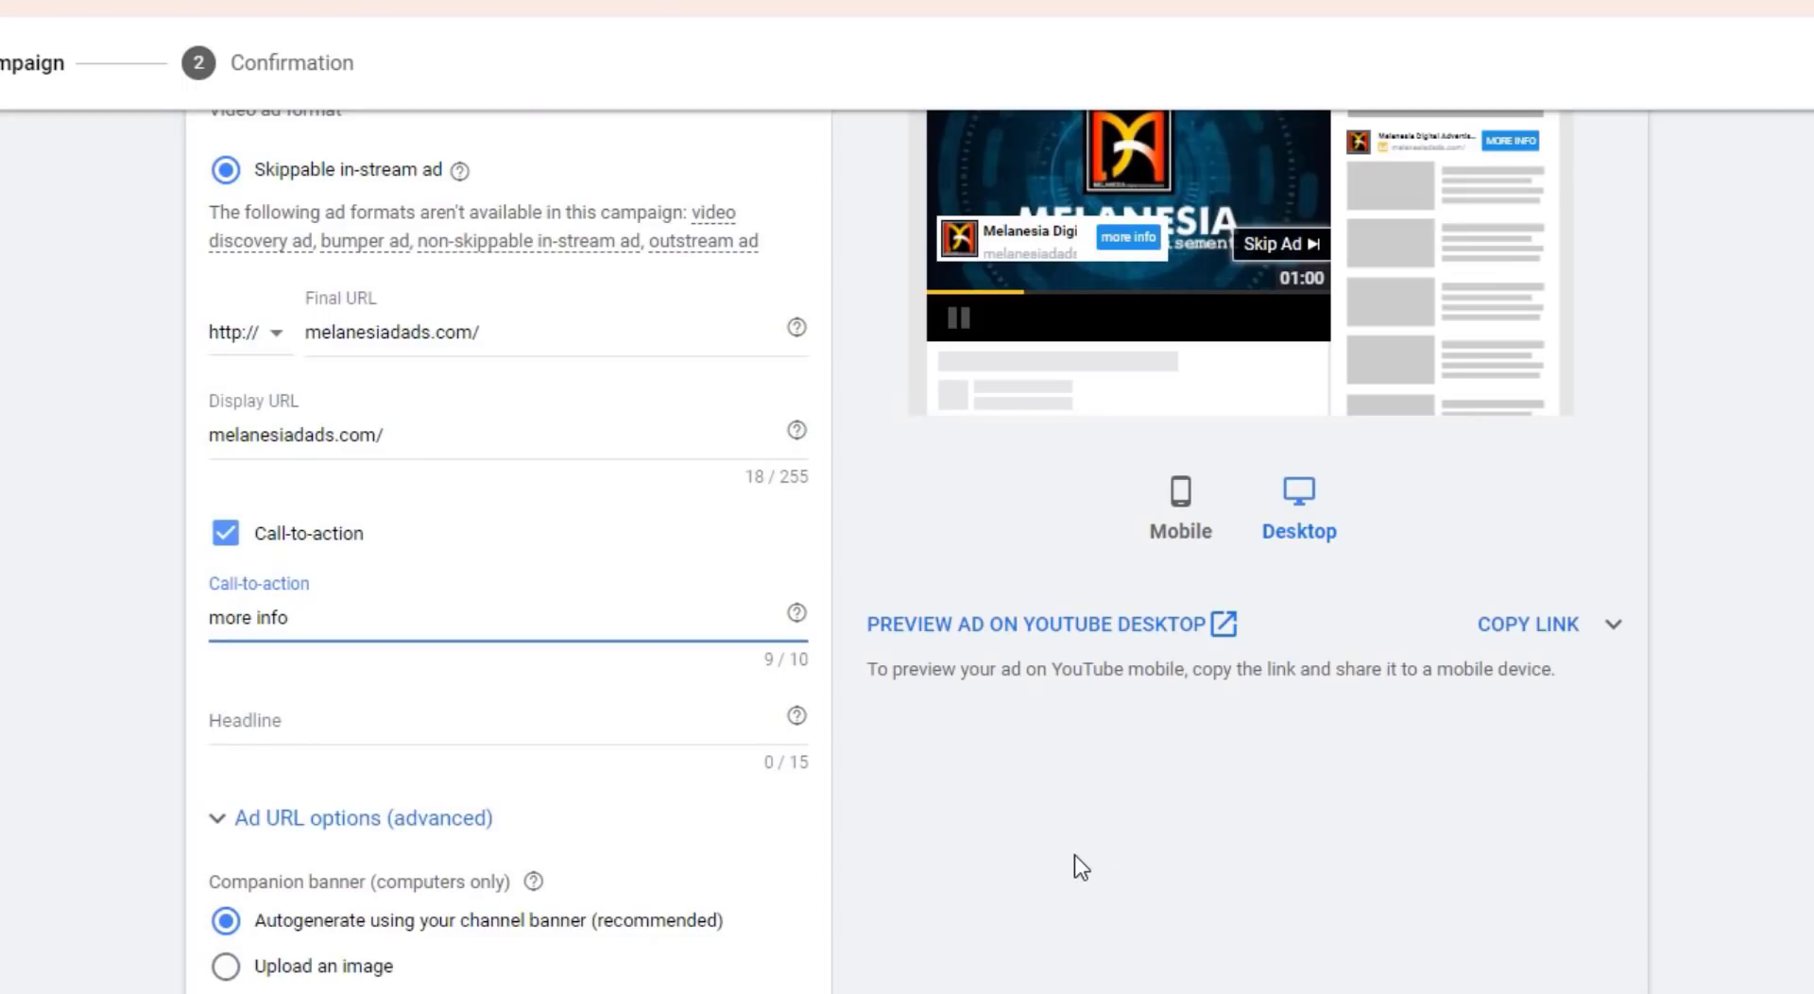
pyautogui.scroll(-5, 1074, 854)
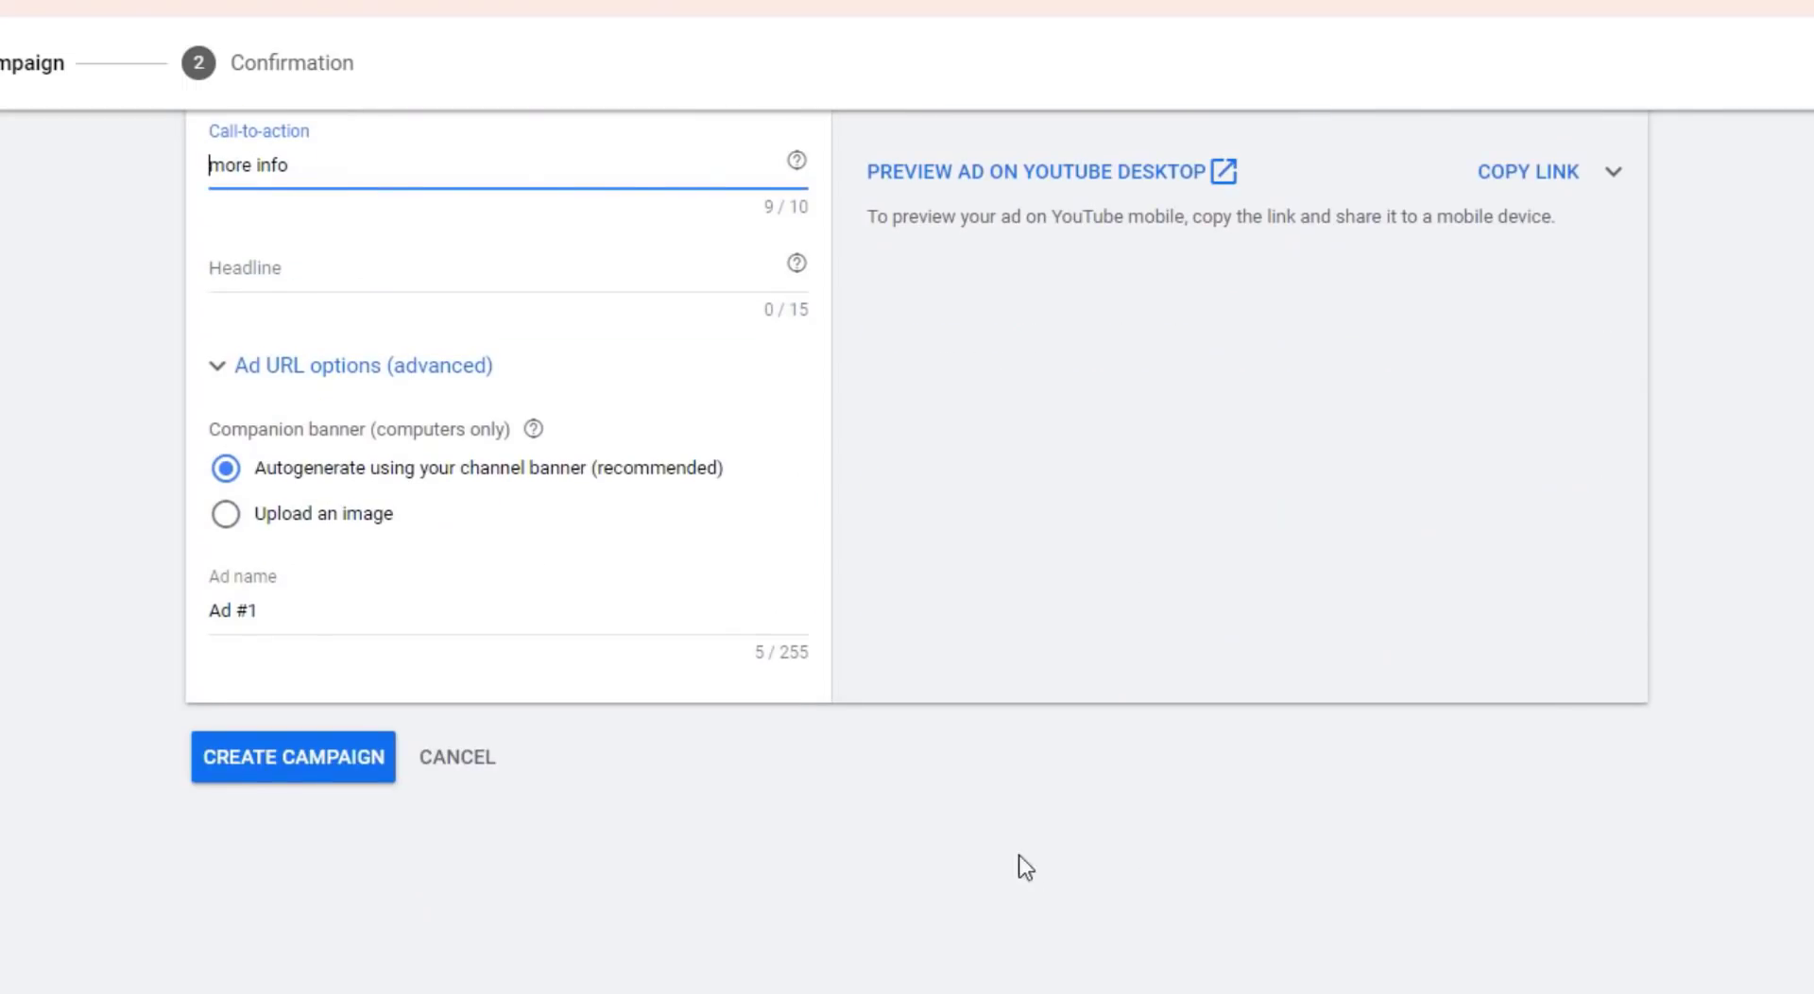
# Submit the campaign with Create Campaign, which flags the Target CPM bid with 'Enter a bid'.
pyautogui.click(269, 770)
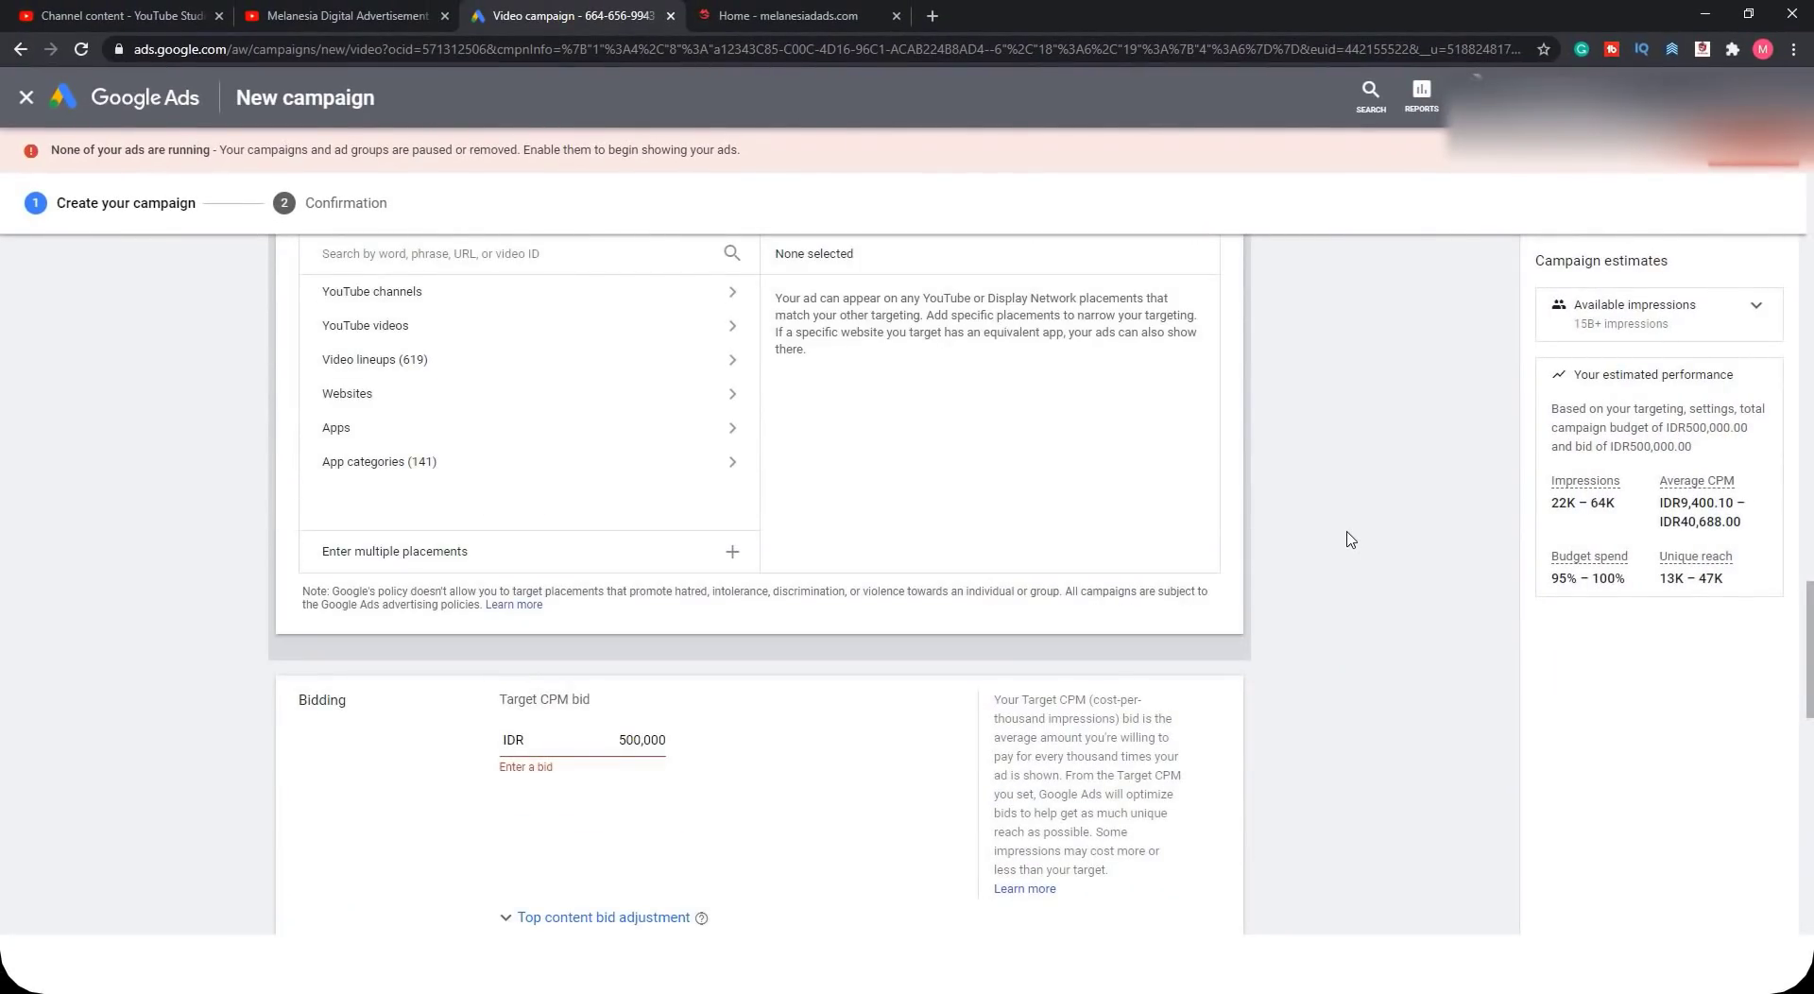
pyautogui.scroll(20, 1350, 539)
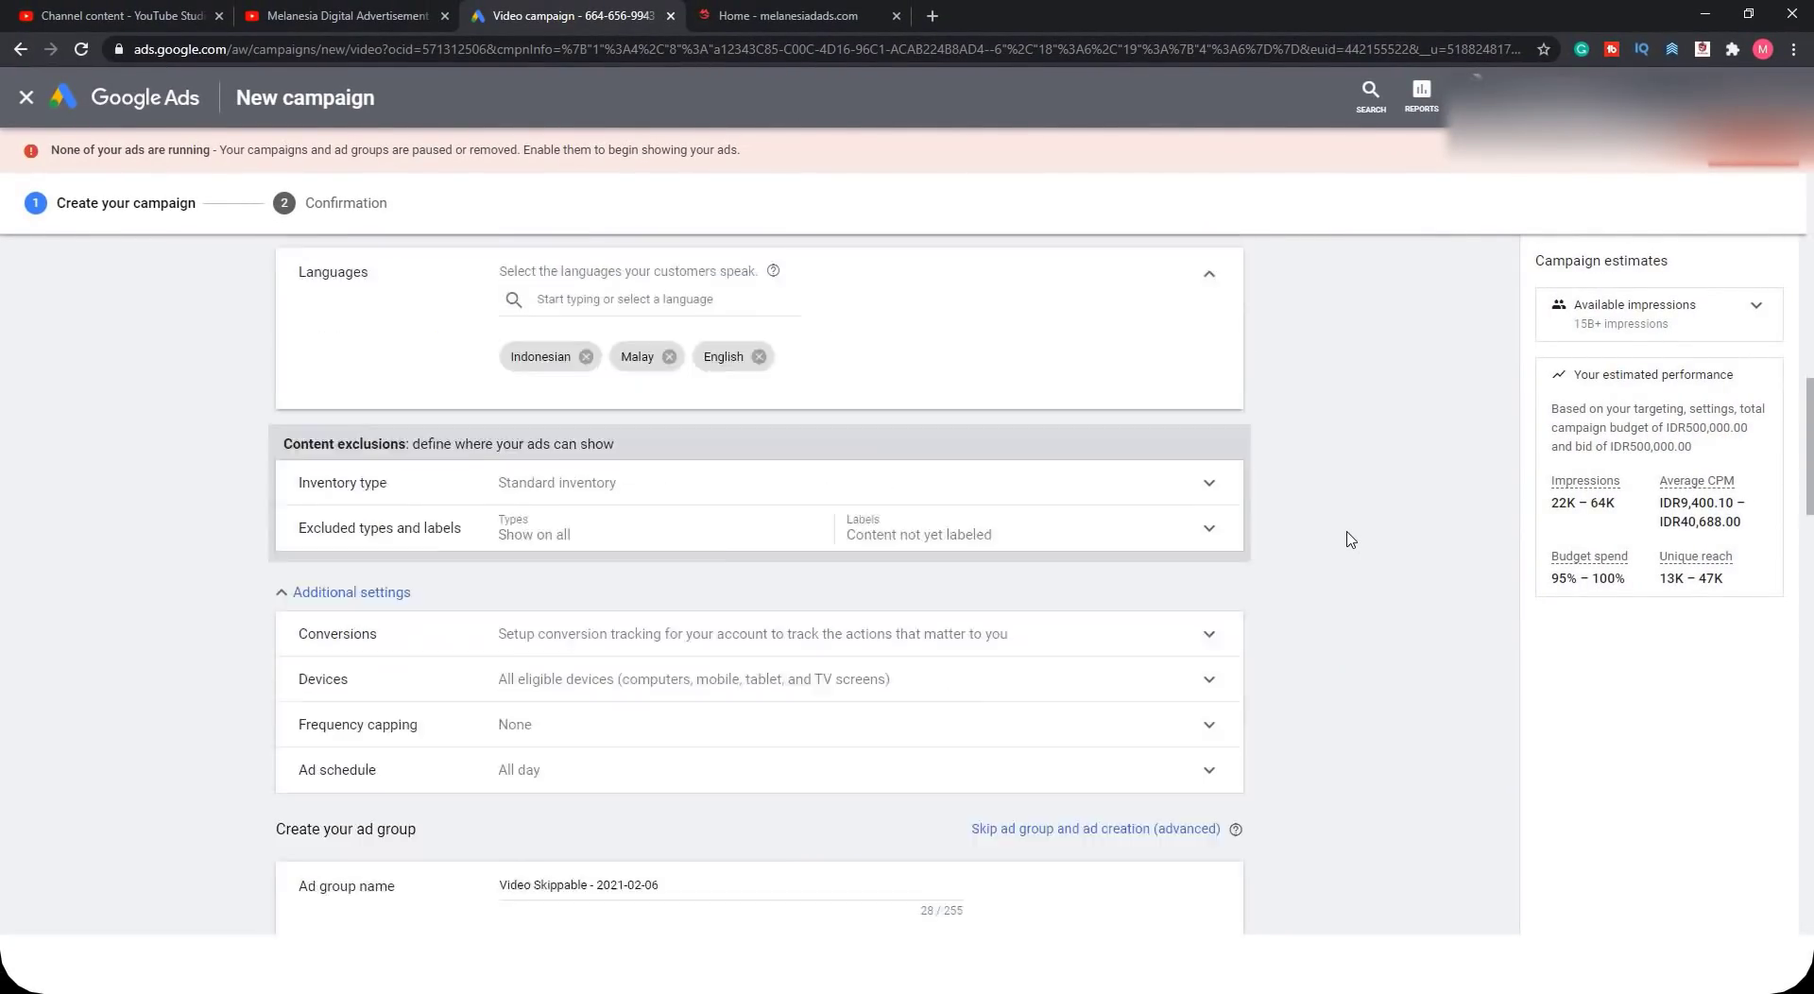
pyautogui.scroll(10, 1351, 539)
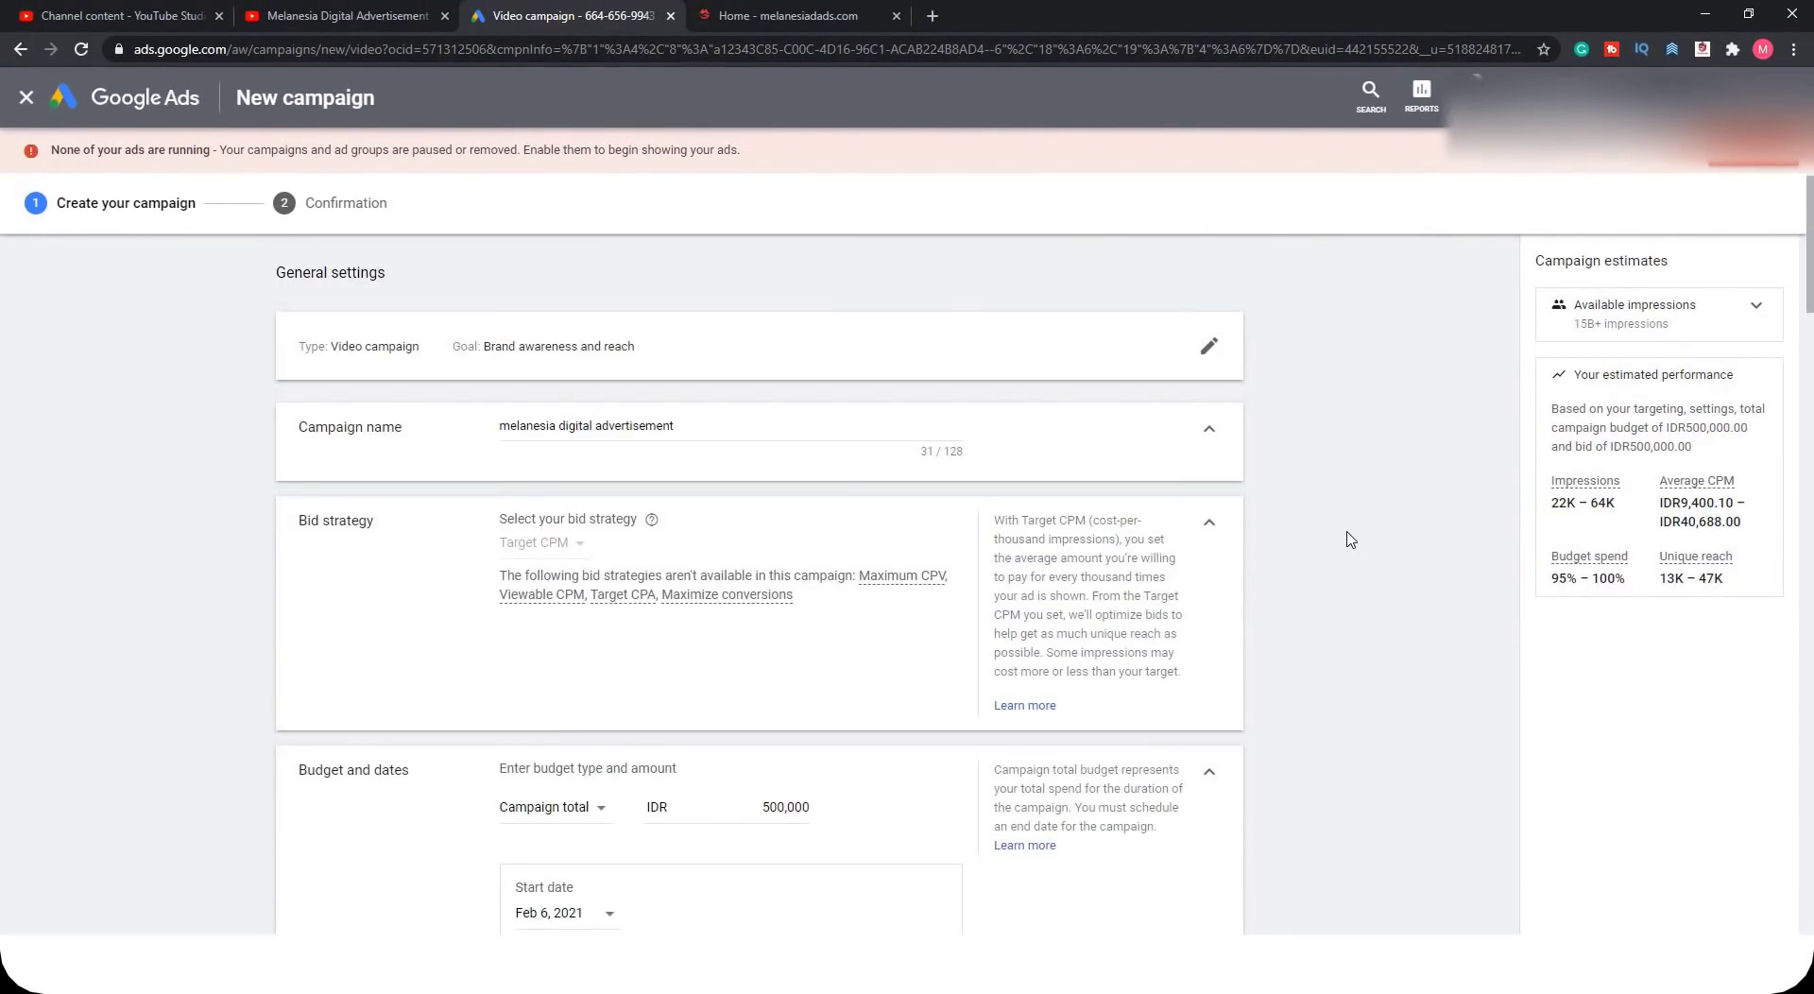